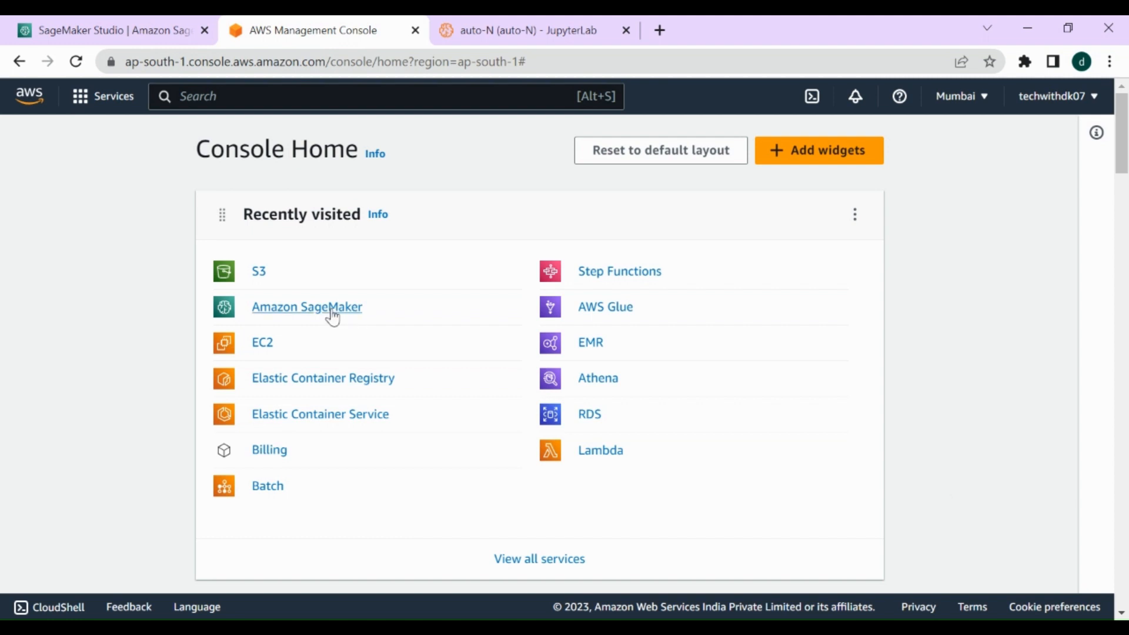
Start creating a SageMaker domain with Quick setup and name it demo
click(303, 308)
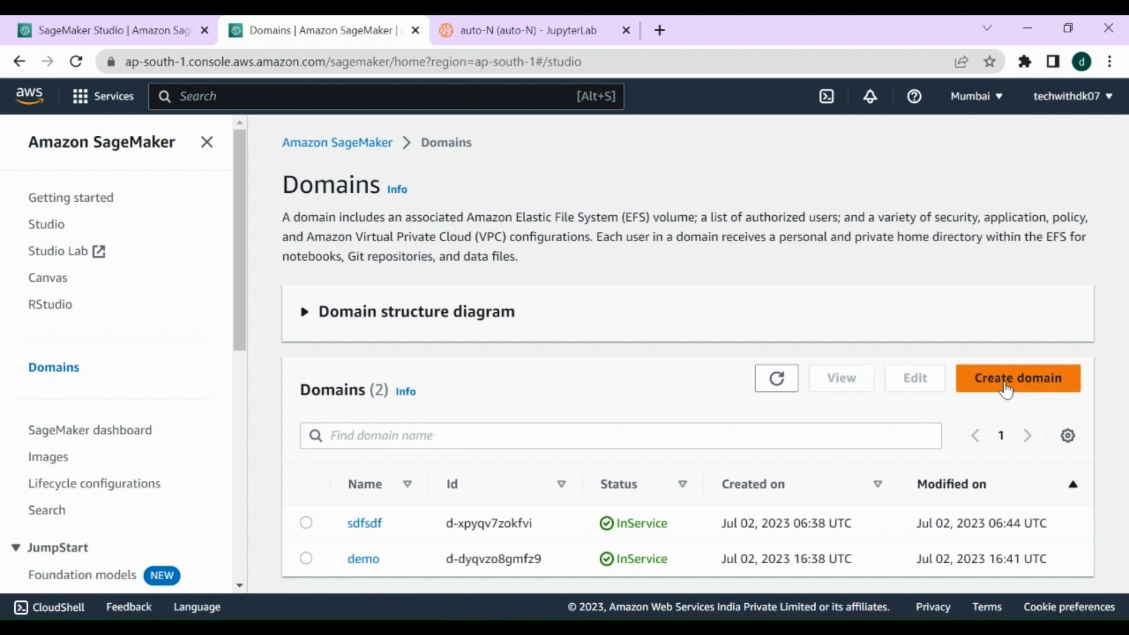
click(1006, 389)
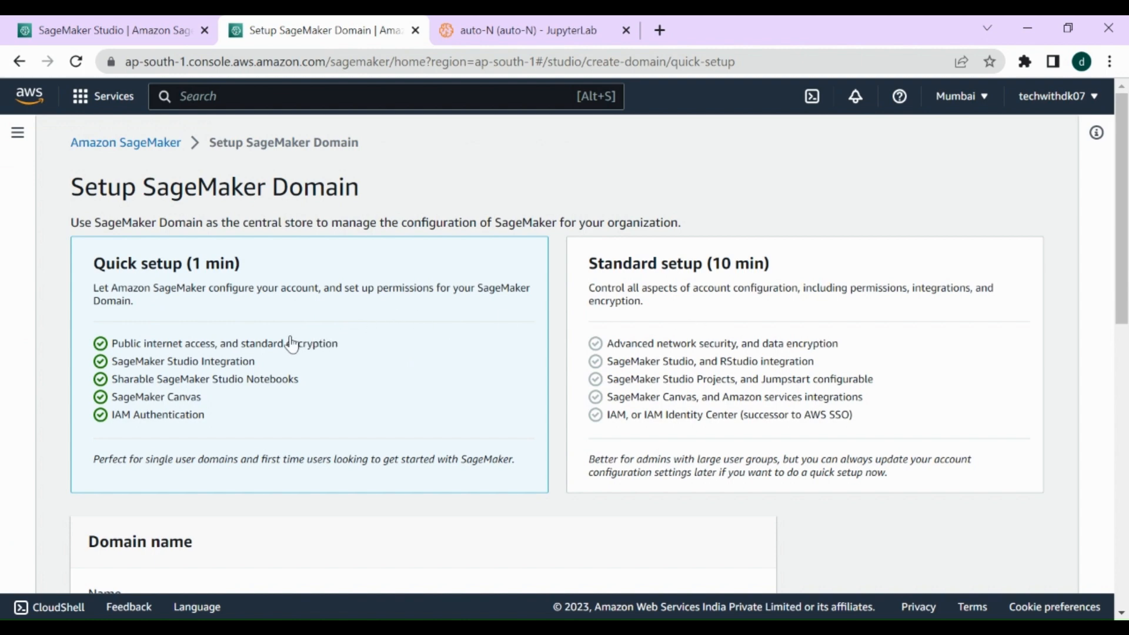
scroll(290, 344, down, 5)
click(194, 362)
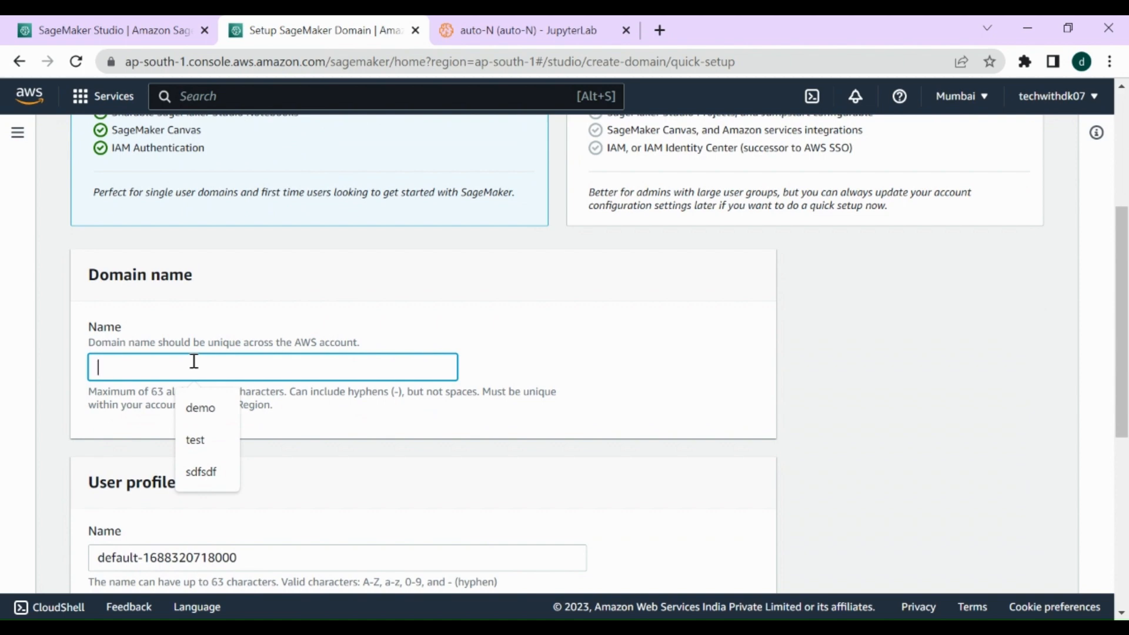
text(demo)
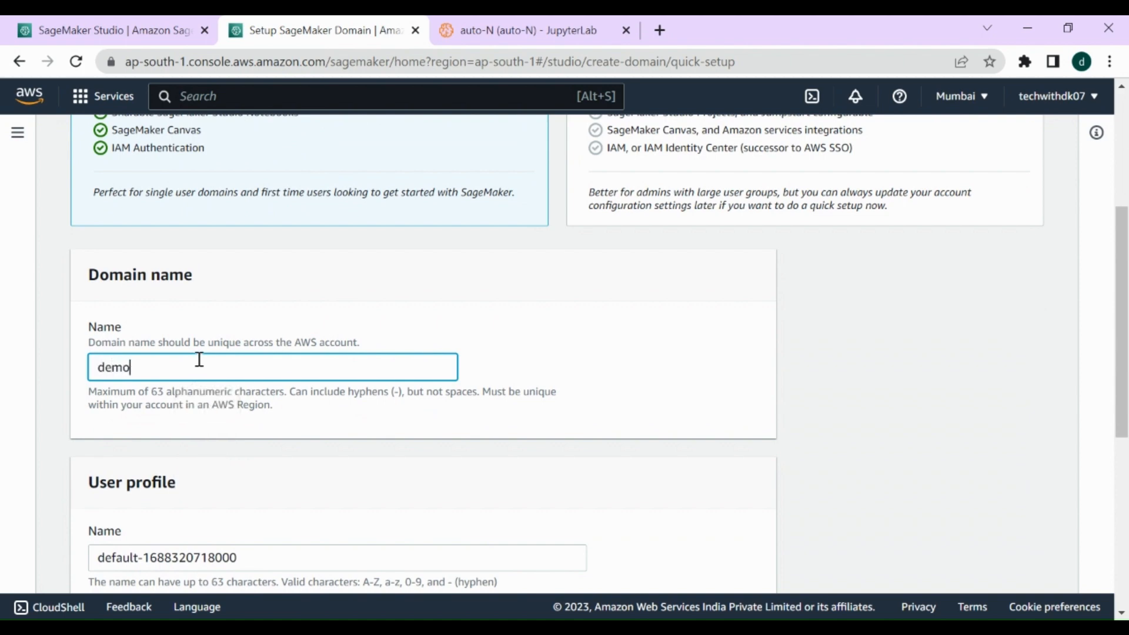
Choose AmazonSageMakerServiceCatalogProductsExecutionRole as the execution role and submit the domain setup
scroll(199, 360, down, 5)
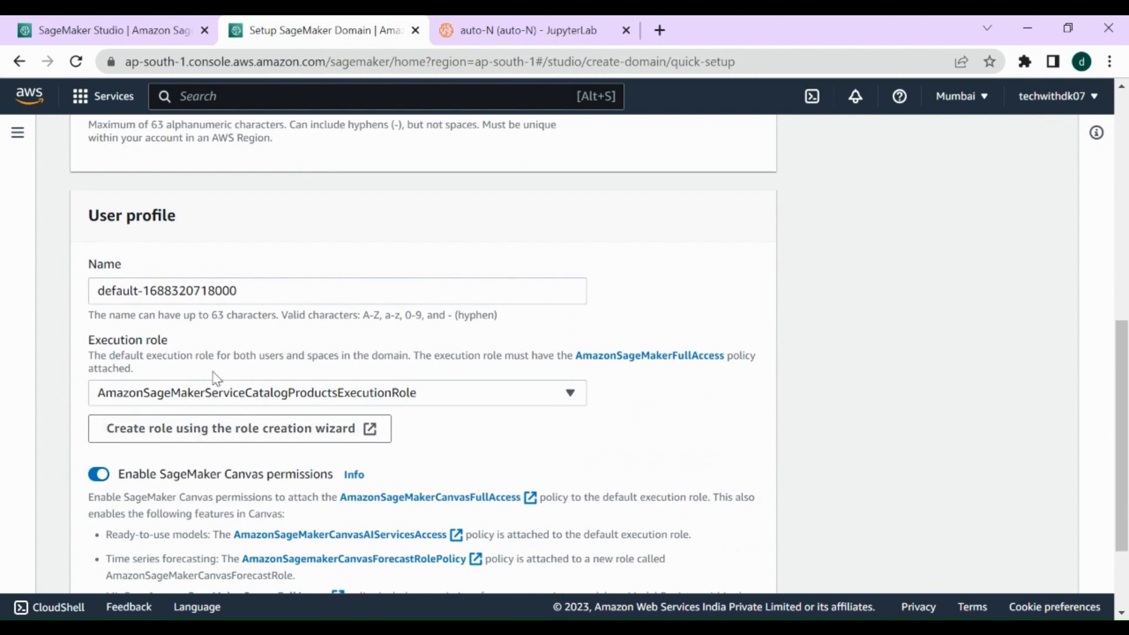
click(253, 397)
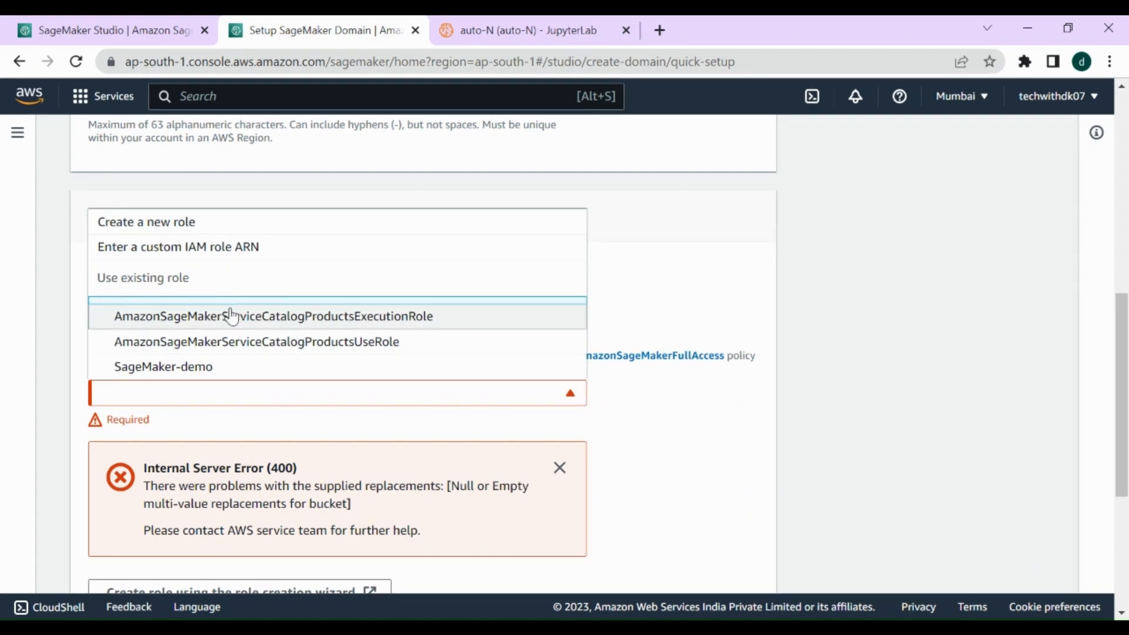
click(270, 320)
scroll(473, 441, down, 2)
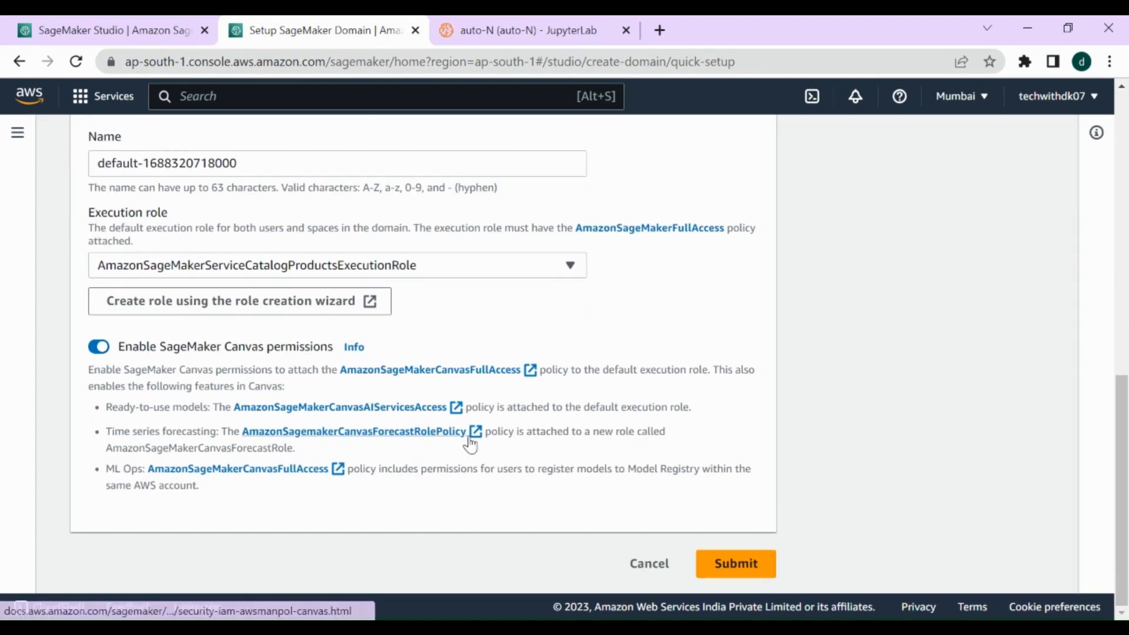
click(767, 565)
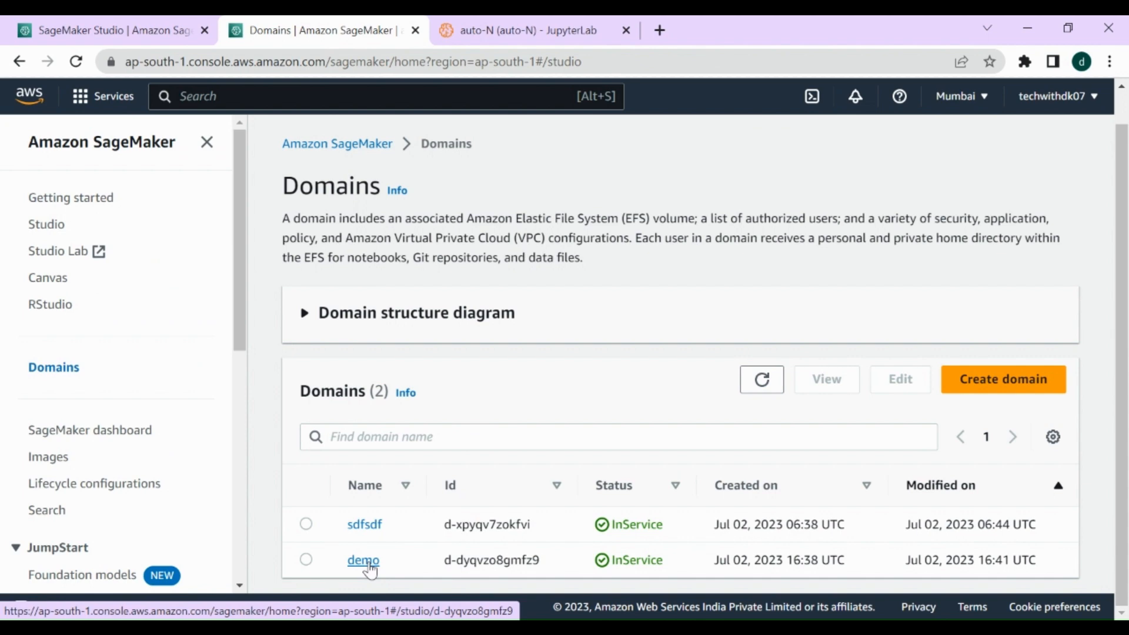
View the demo domain's details and launch SageMaker Studio for that domain with the default user profile
click(365, 560)
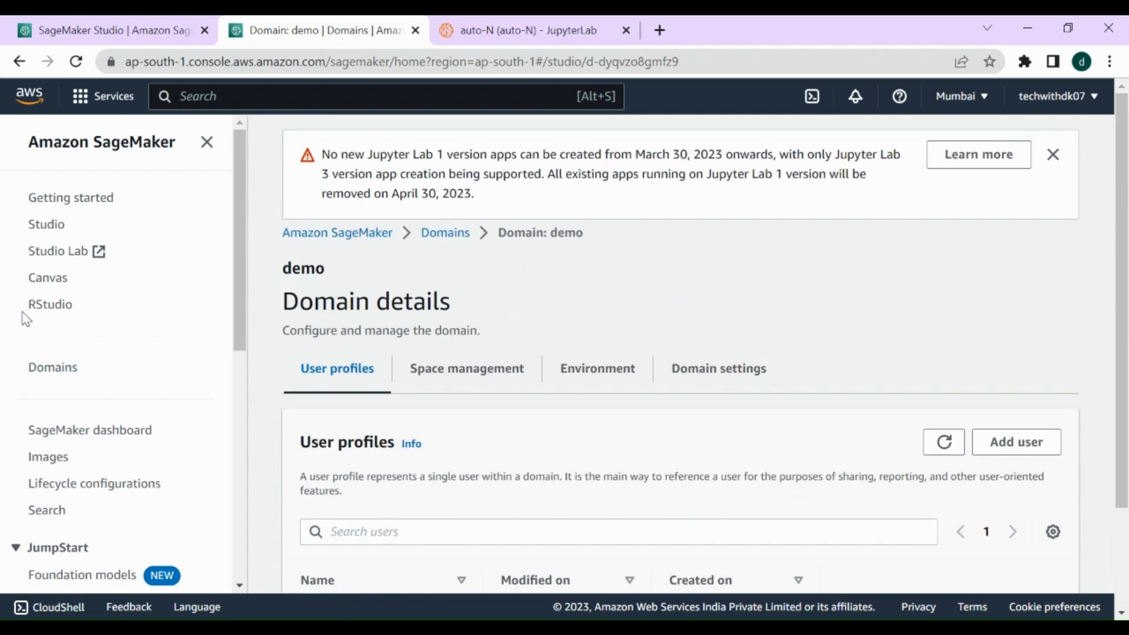
click(60, 228)
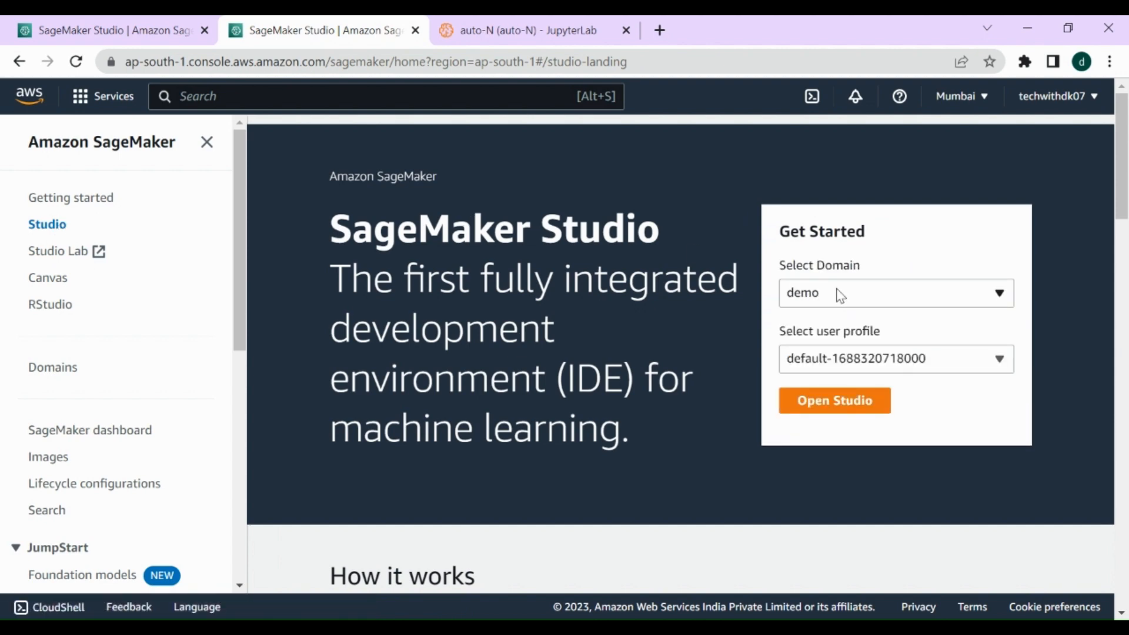
click(817, 404)
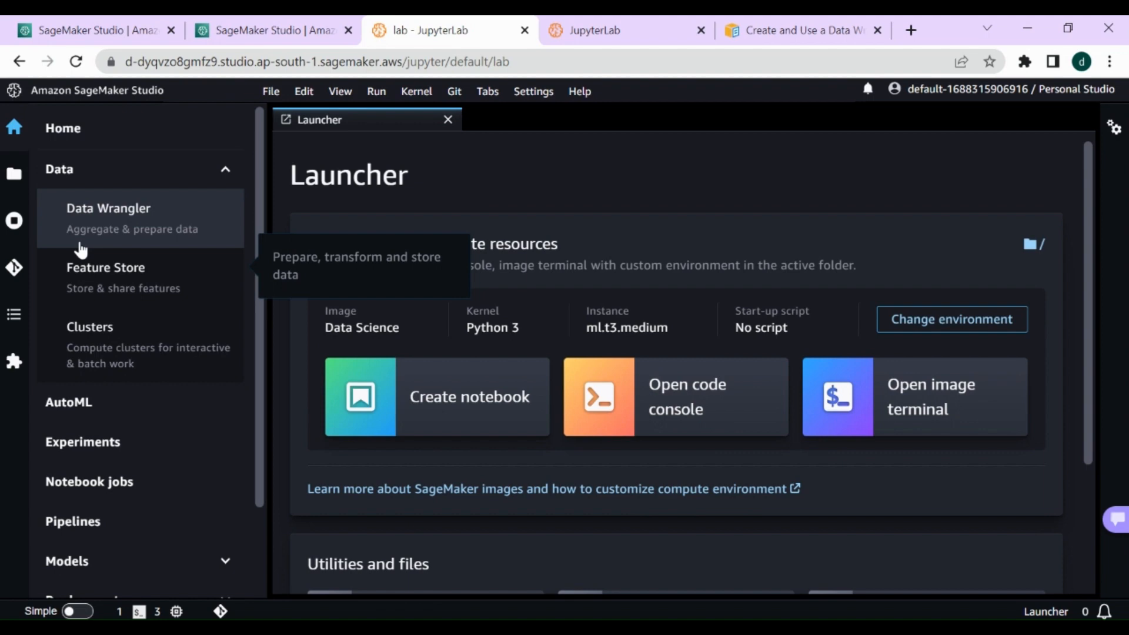
Open Data Wrangler in SageMaker Studio and start a data import in a new flow
click(97, 185)
click(98, 185)
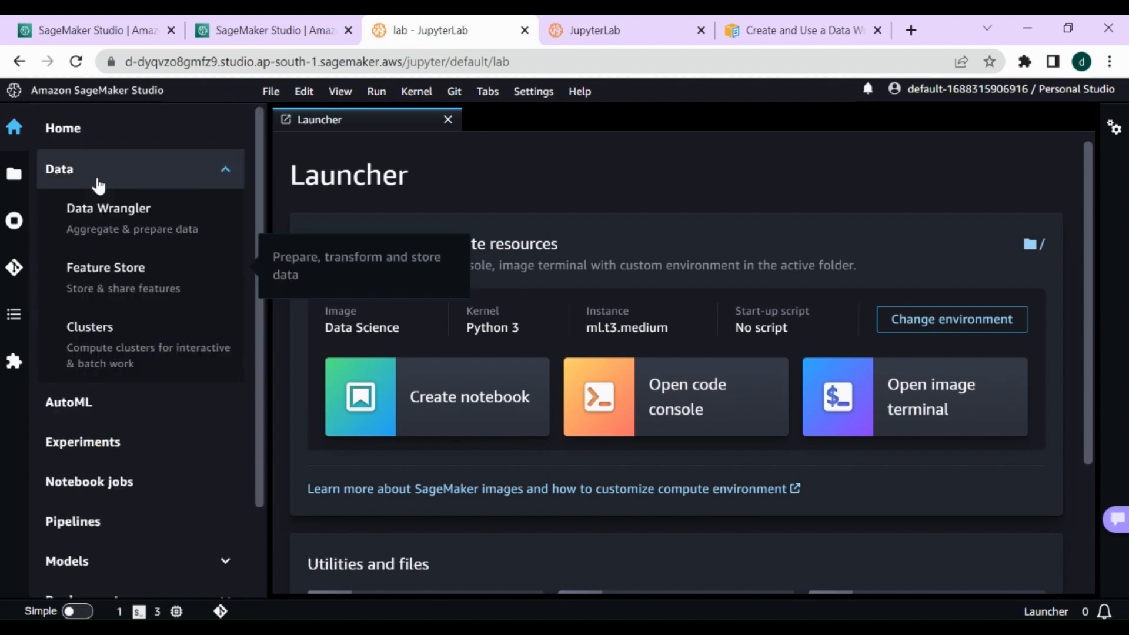
click(127, 234)
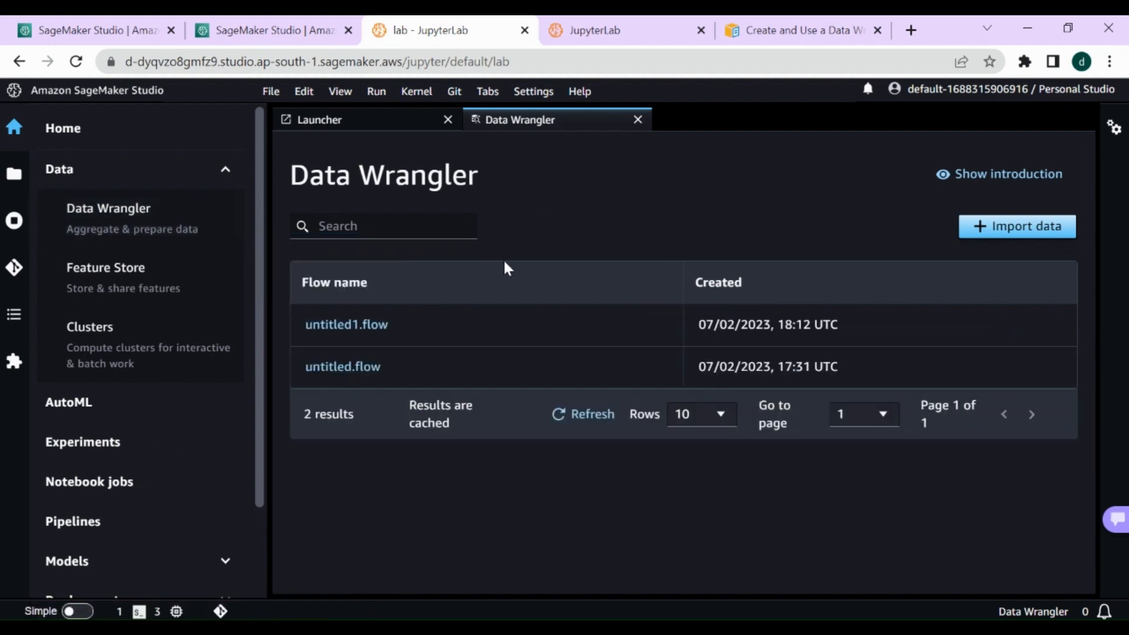
click(1039, 234)
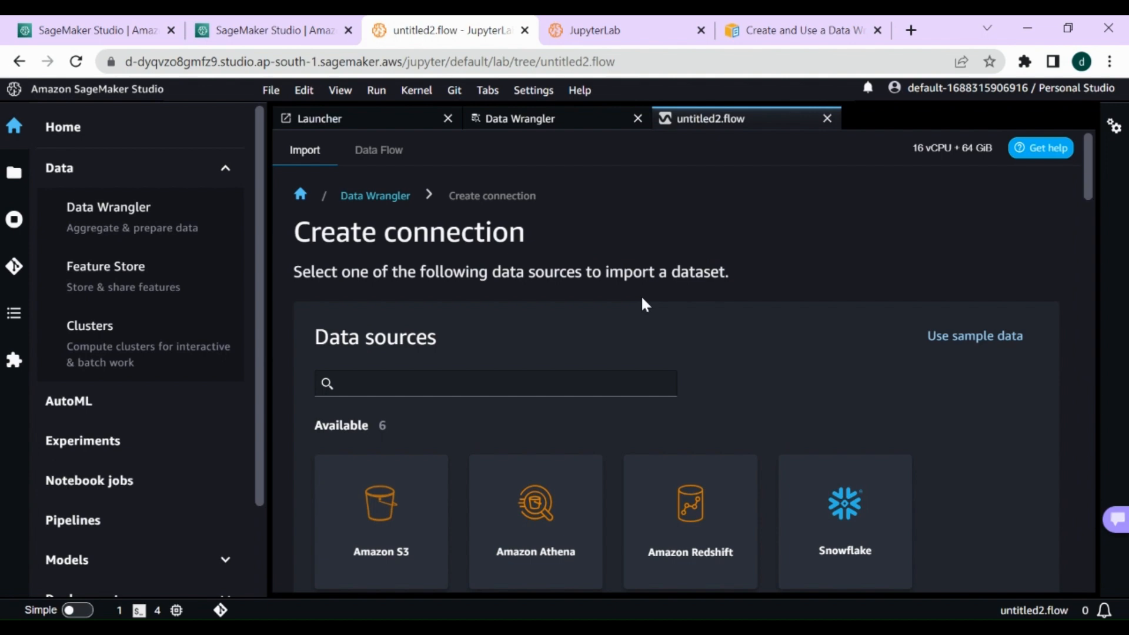
Import train.csv from the testforsagemaker bucket using Amazon S3 as the data source
scroll(486, 445, down, 2)
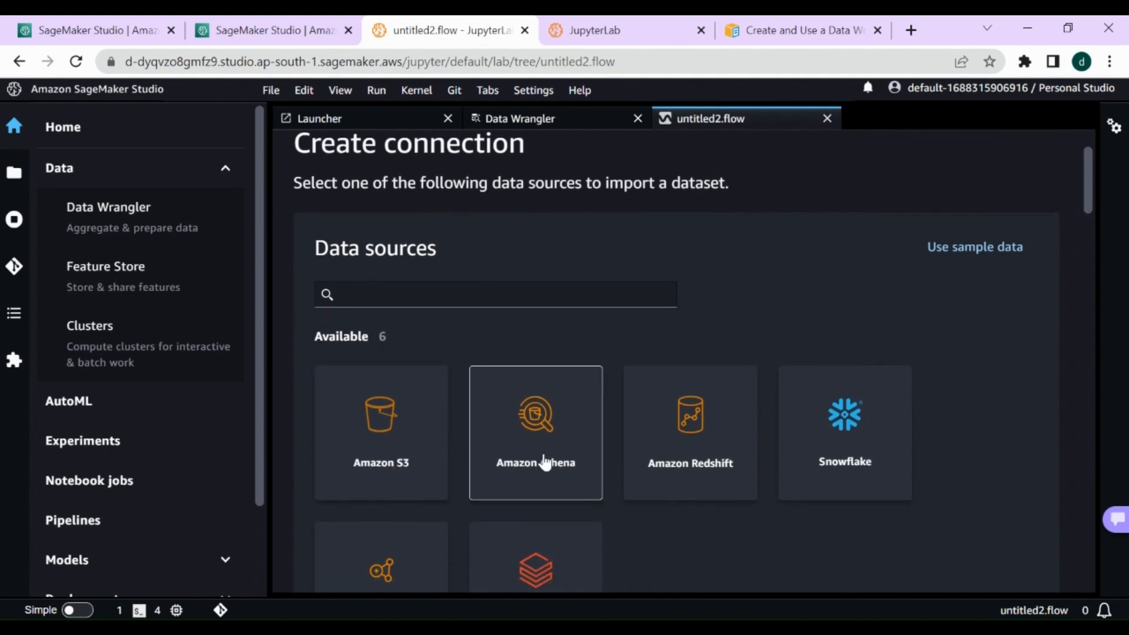
scroll(496, 482, down, 2)
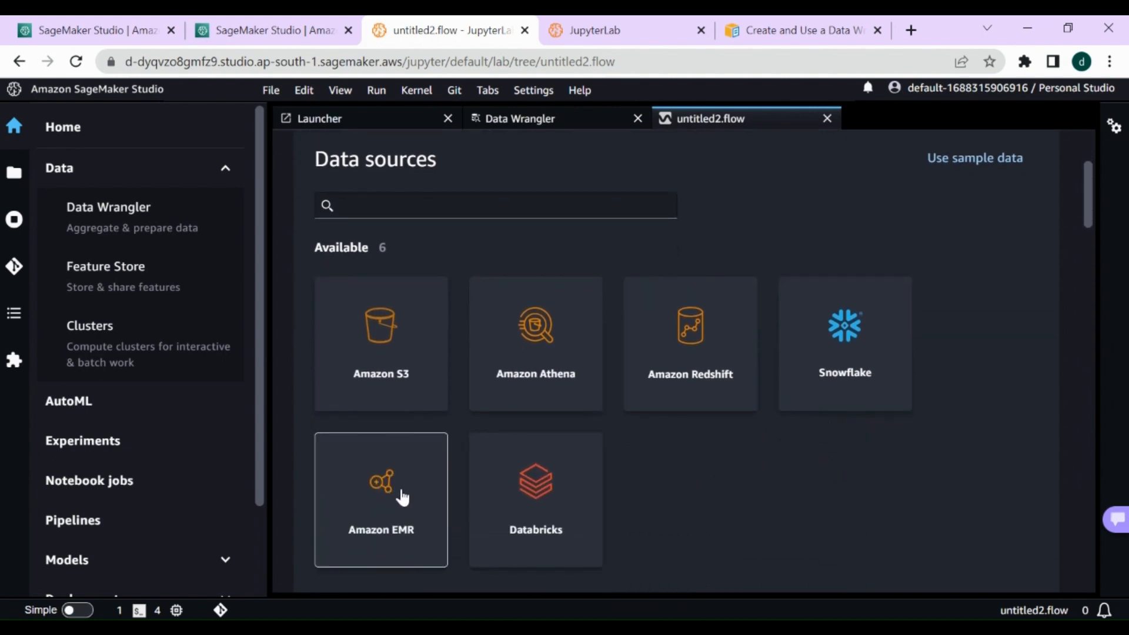
scroll(405, 438, up, 2)
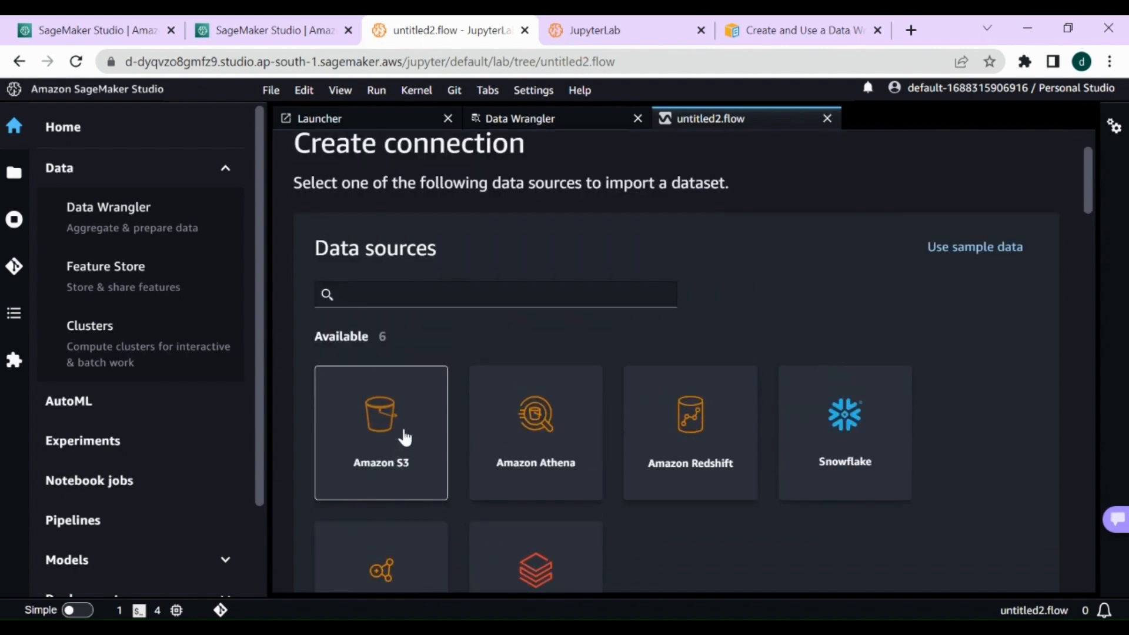
click(405, 438)
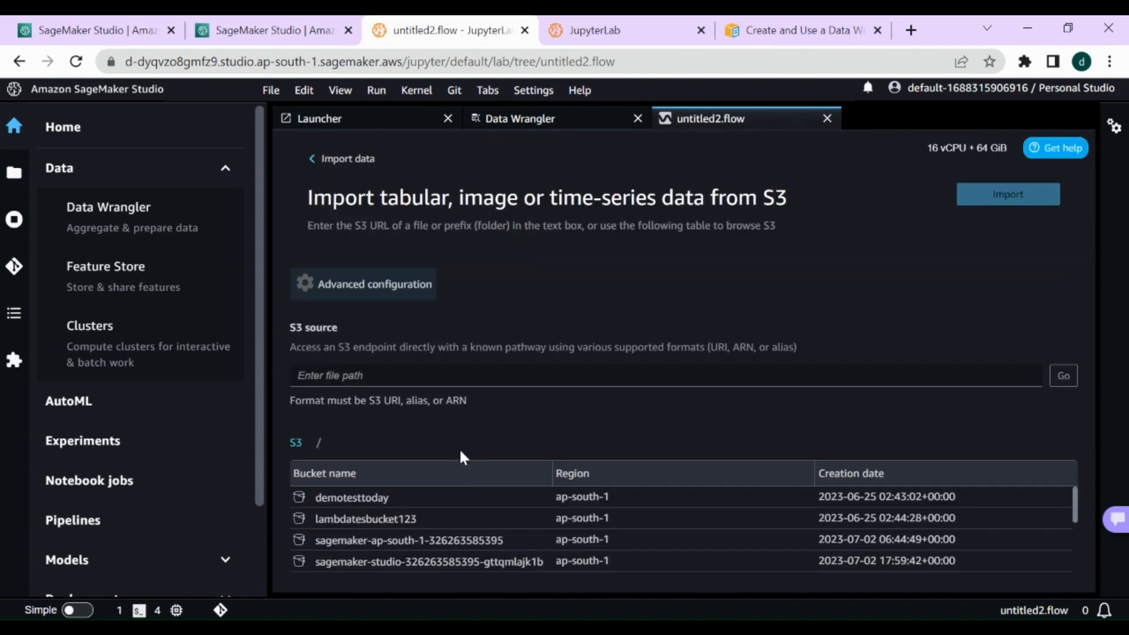
scroll(414, 500, down, 3)
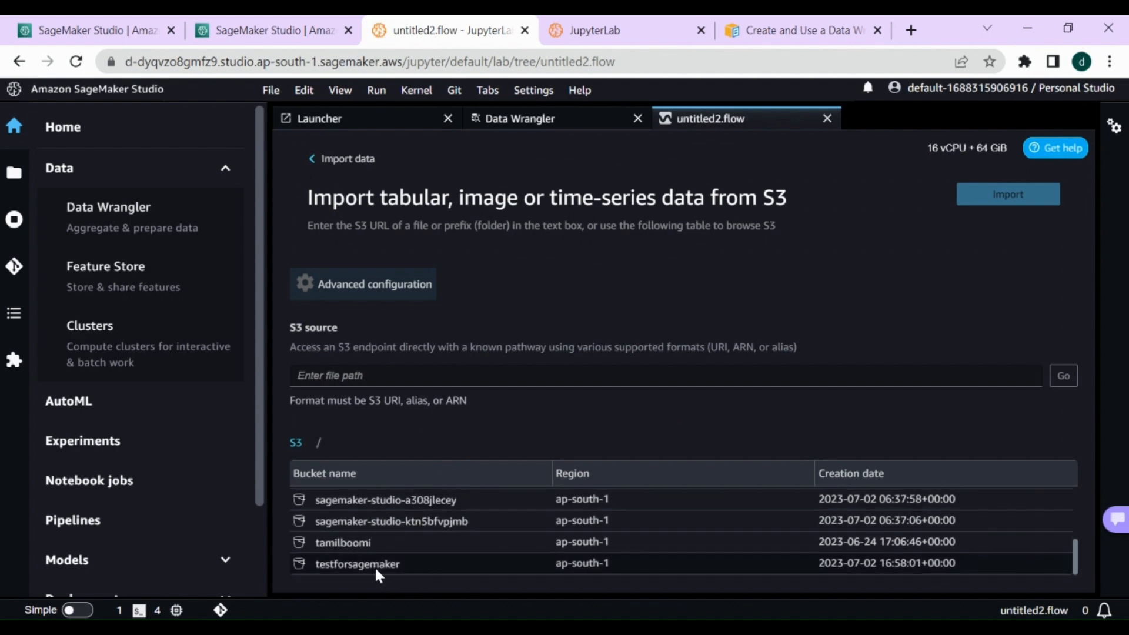
click(375, 565)
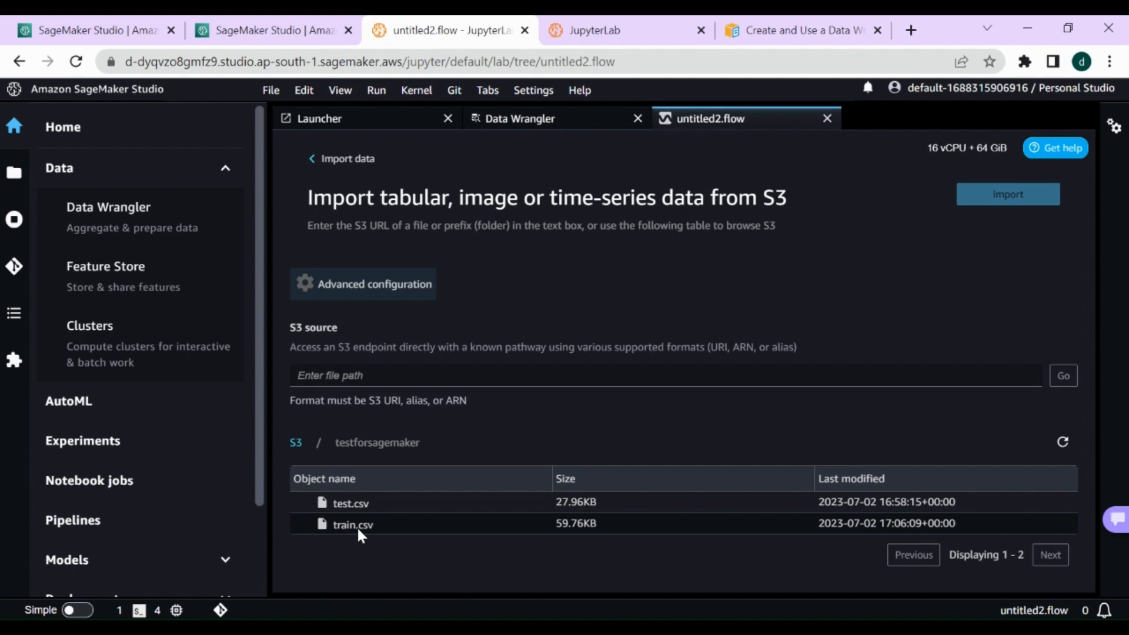
click(352, 524)
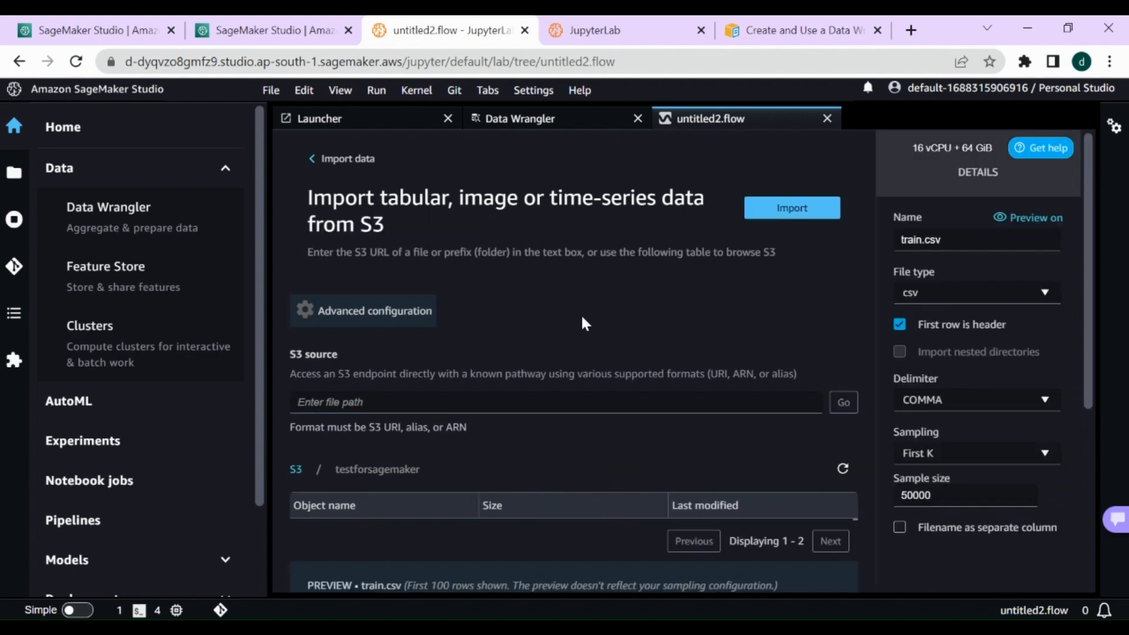
click(793, 215)
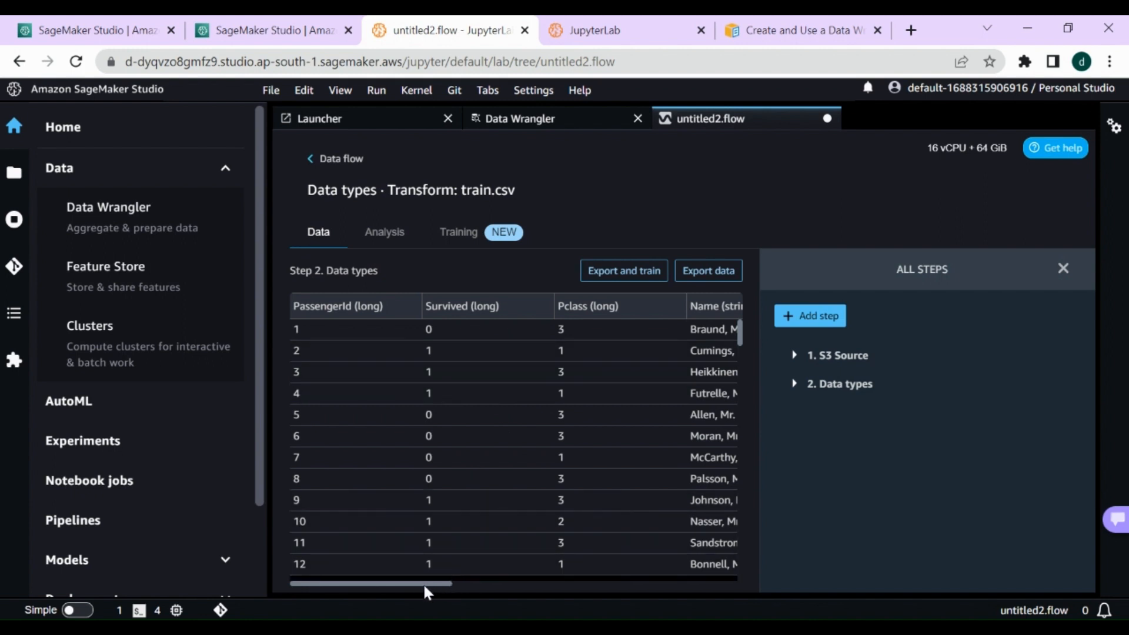
Start a Histogram analysis on the train.csv data and name it hist
mouse_move(423, 583)
mouse_down()
mouse_move(730, 587)
mouse_move(429, 569)
mouse_up()
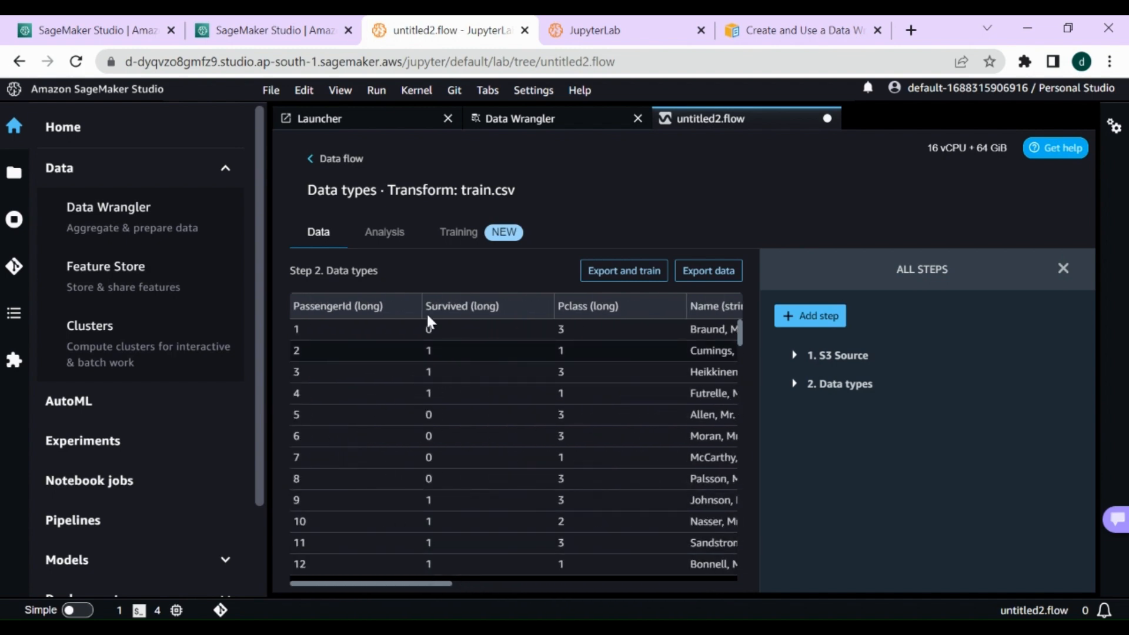
click(390, 233)
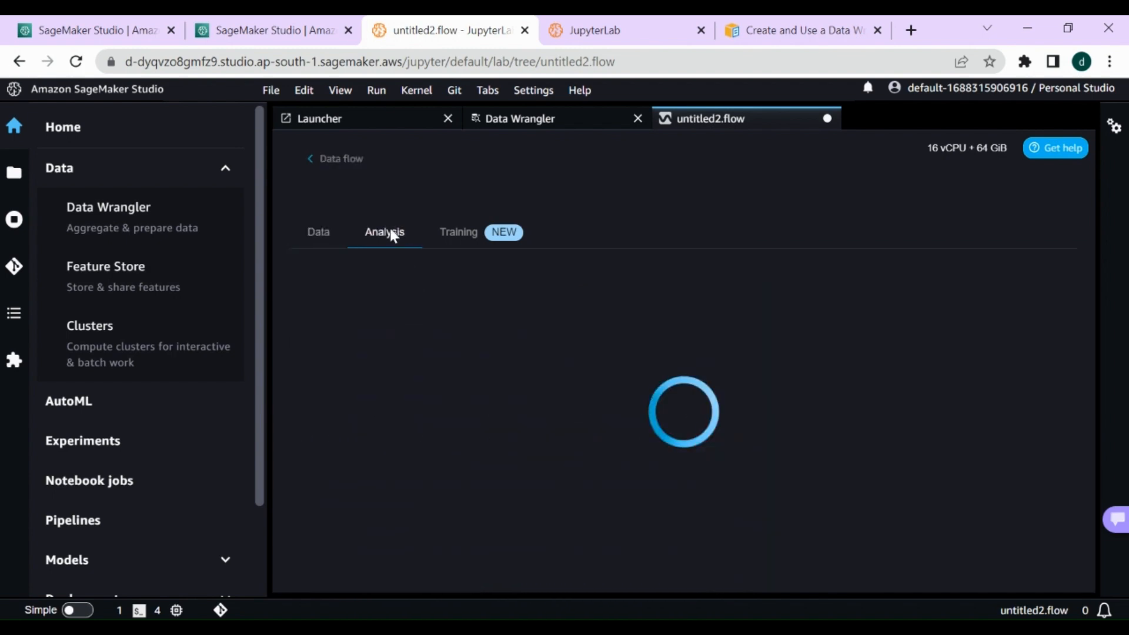
scroll(612, 397, down, 3)
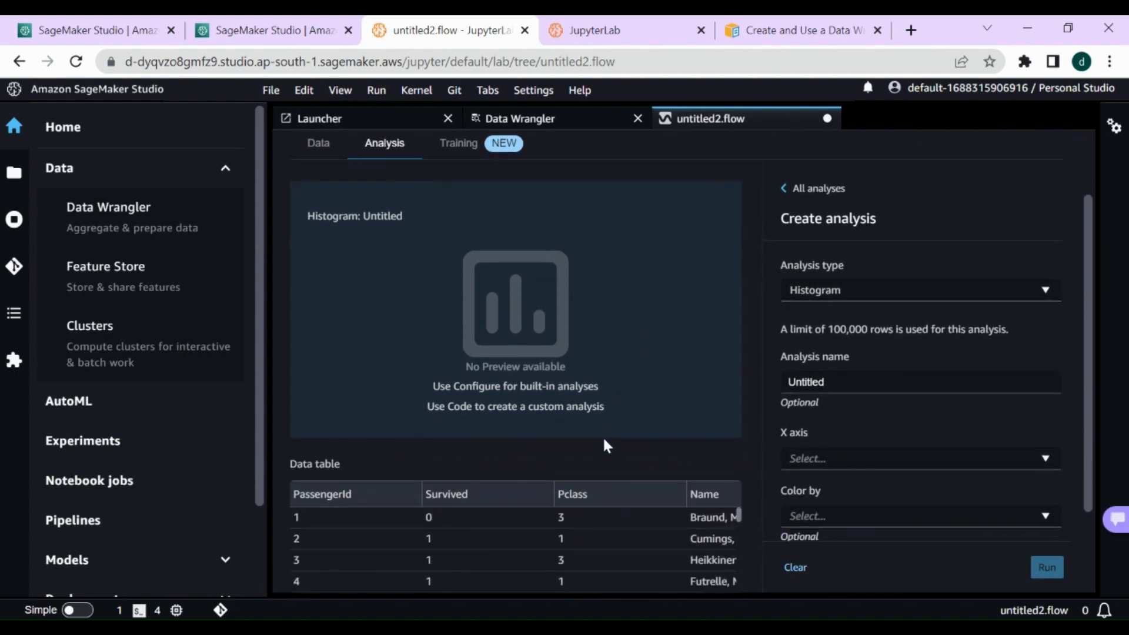
scroll(605, 446, up, 3)
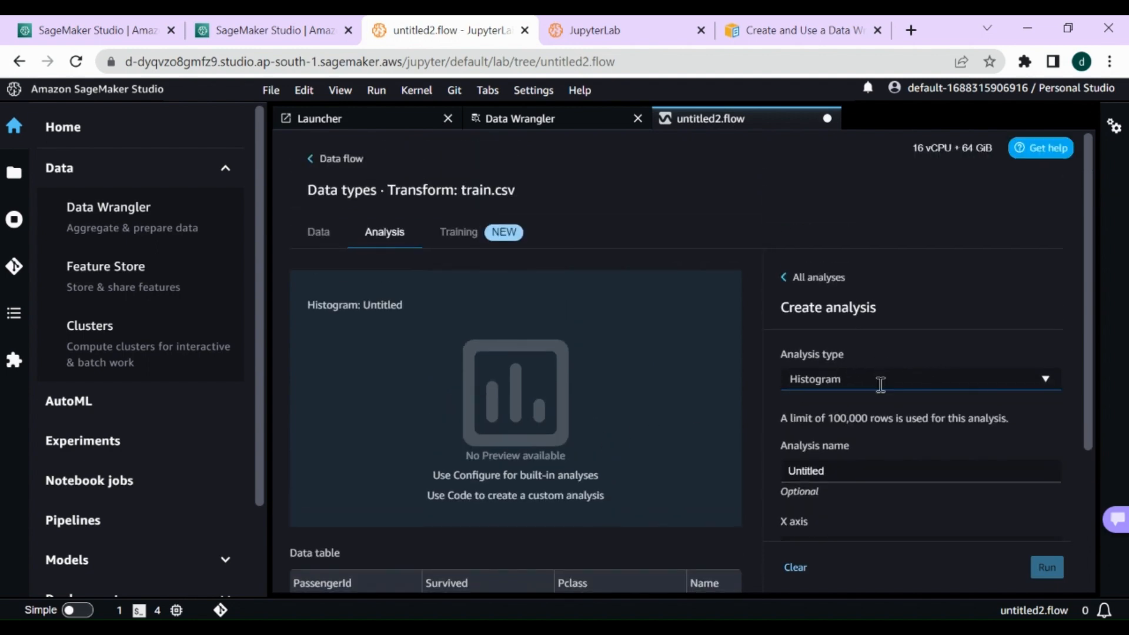
scroll(860, 438, down, 3)
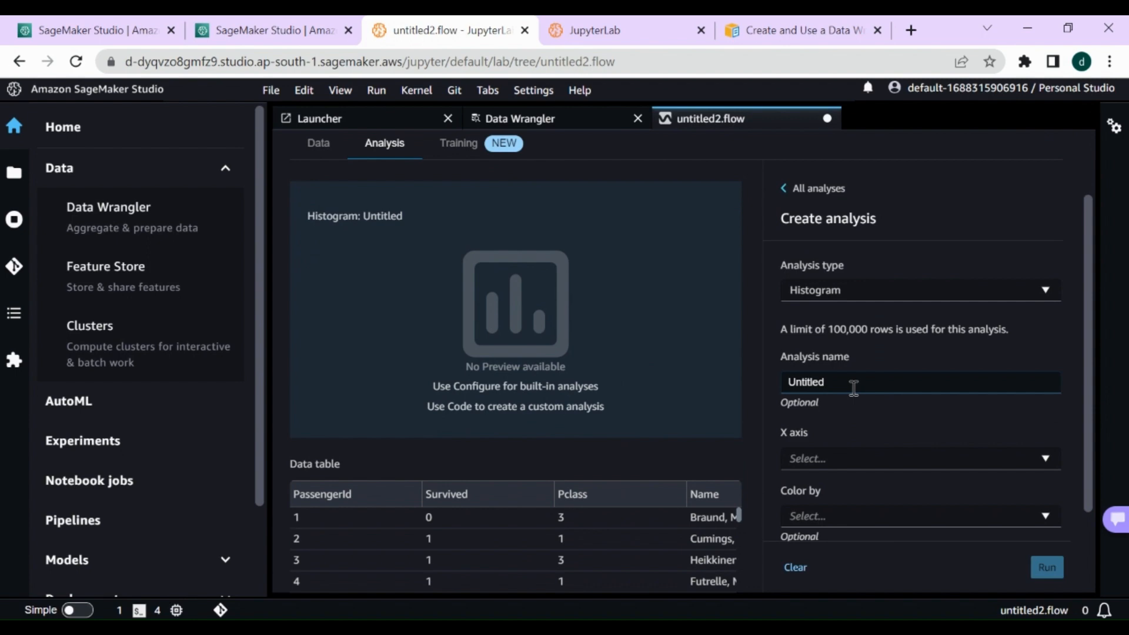
key(BackSpace)
key(BackSpace)
key(BackSpace)
key(BackSpace)
key(BackSpace)
key(BackSpace)
key(BackSpace)
text(his)
scroll(854, 388, down, 2)
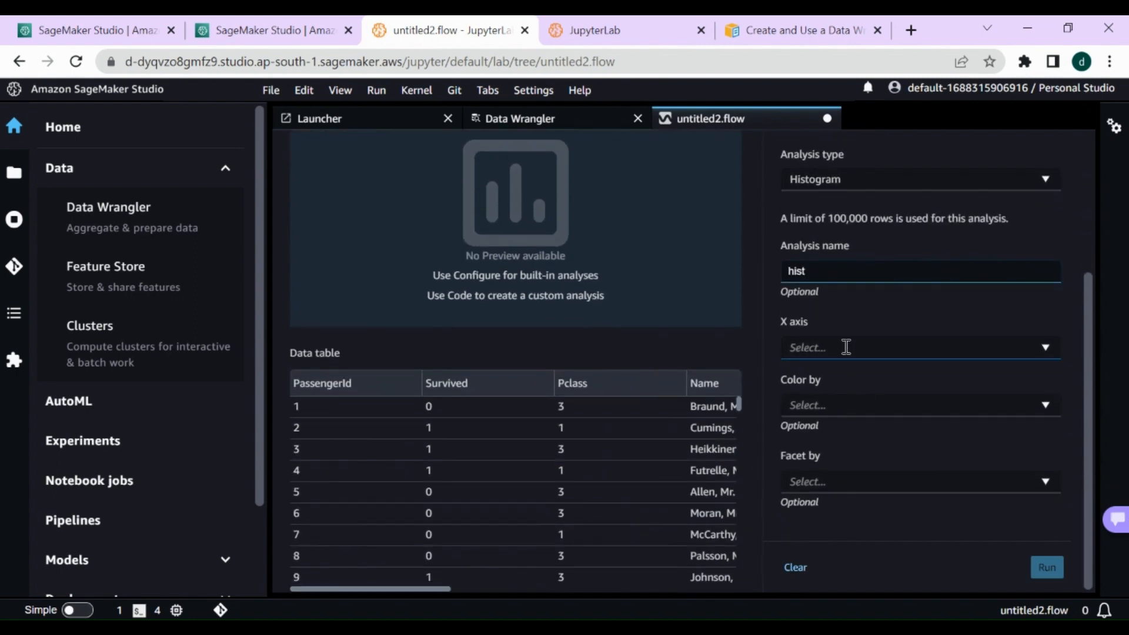
Set the histogram's X axis to Sex and Color by to Survived, and run the analysis
click(844, 346)
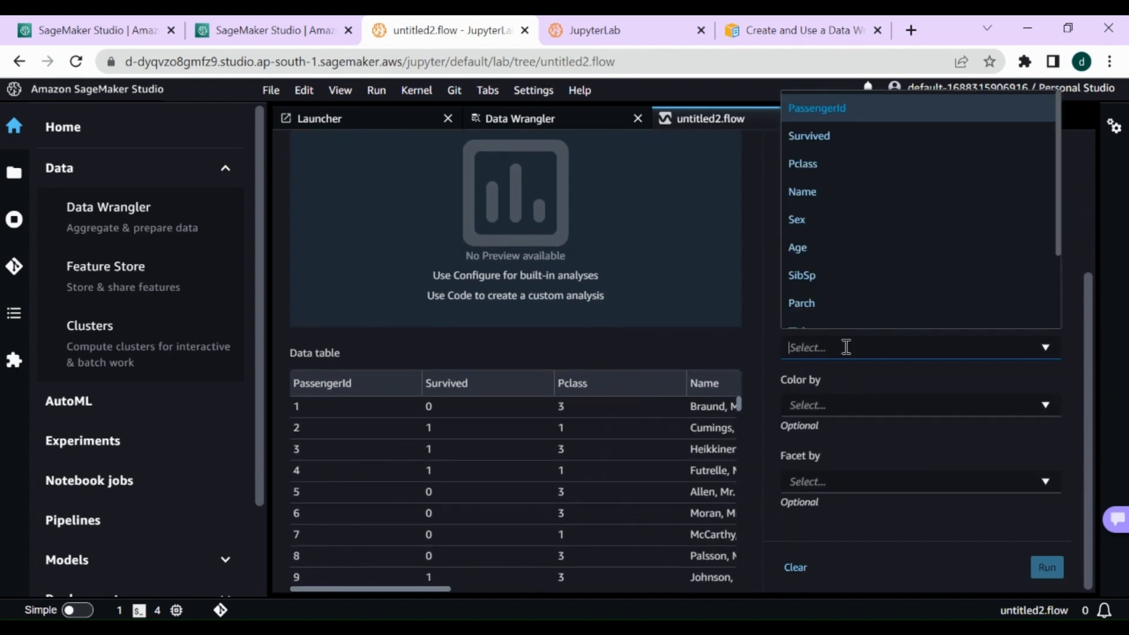
click(822, 221)
click(884, 405)
scroll(839, 333, down, 2)
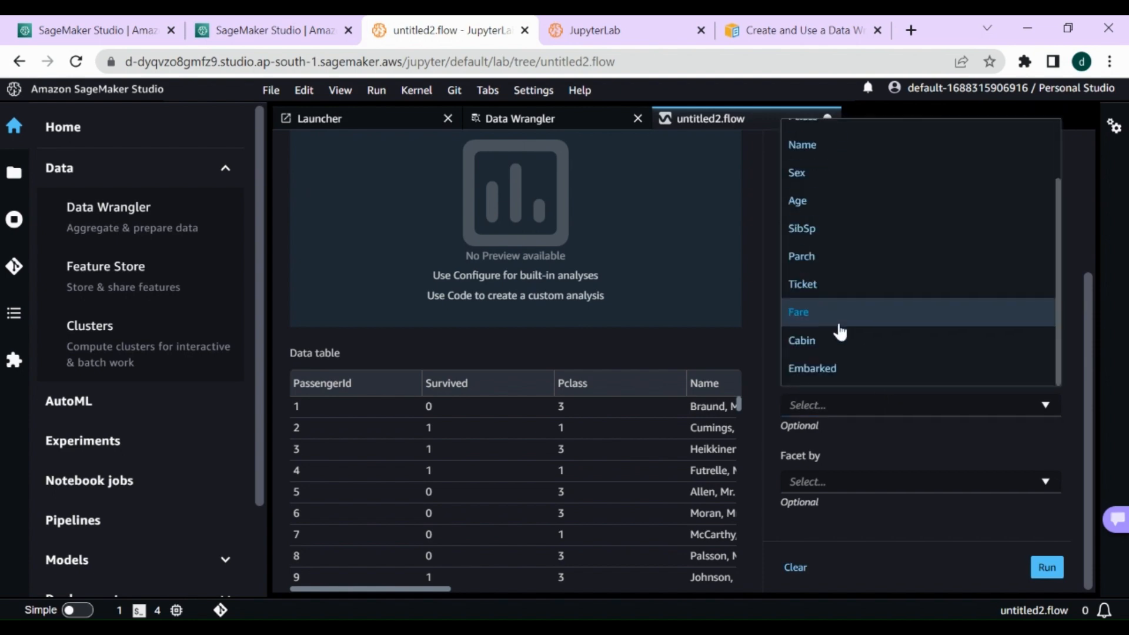
scroll(836, 350, up, 2)
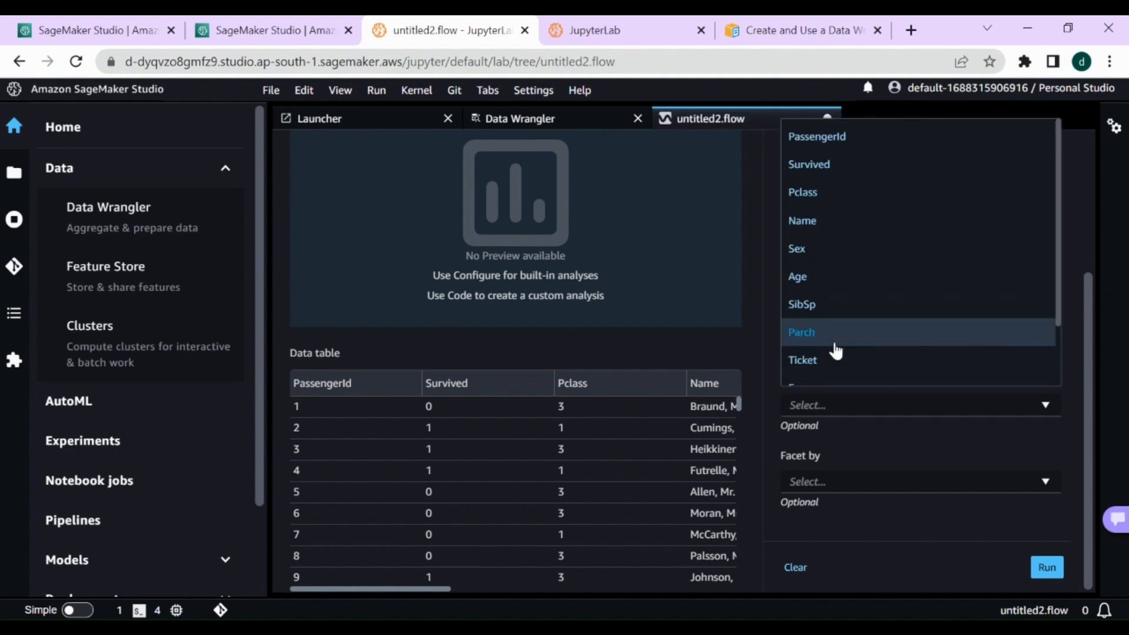
click(843, 164)
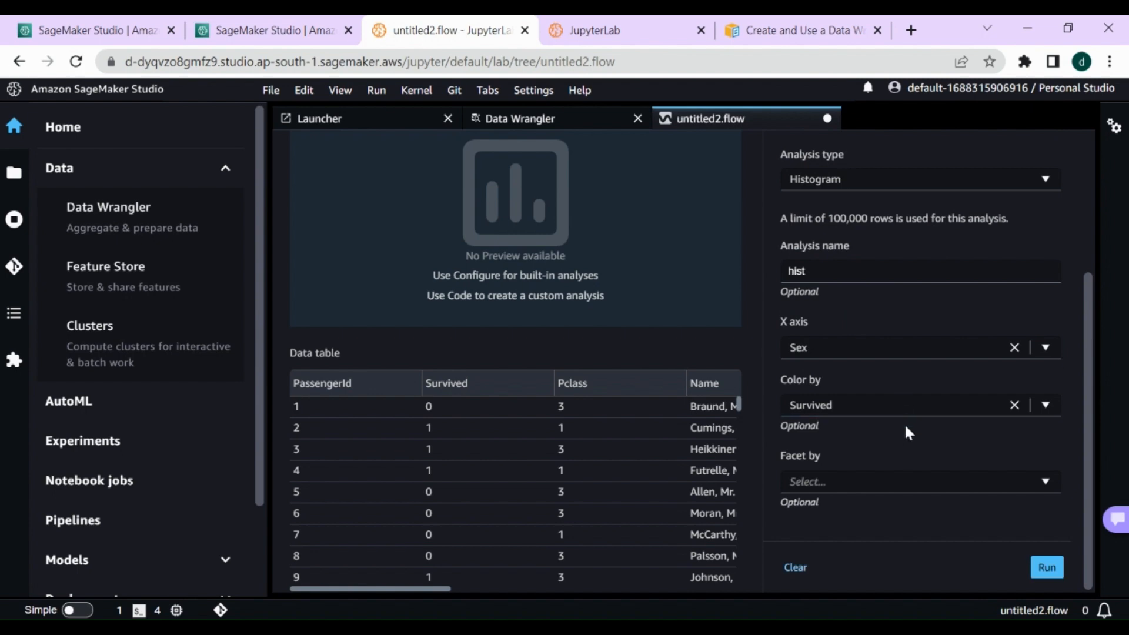
click(1046, 567)
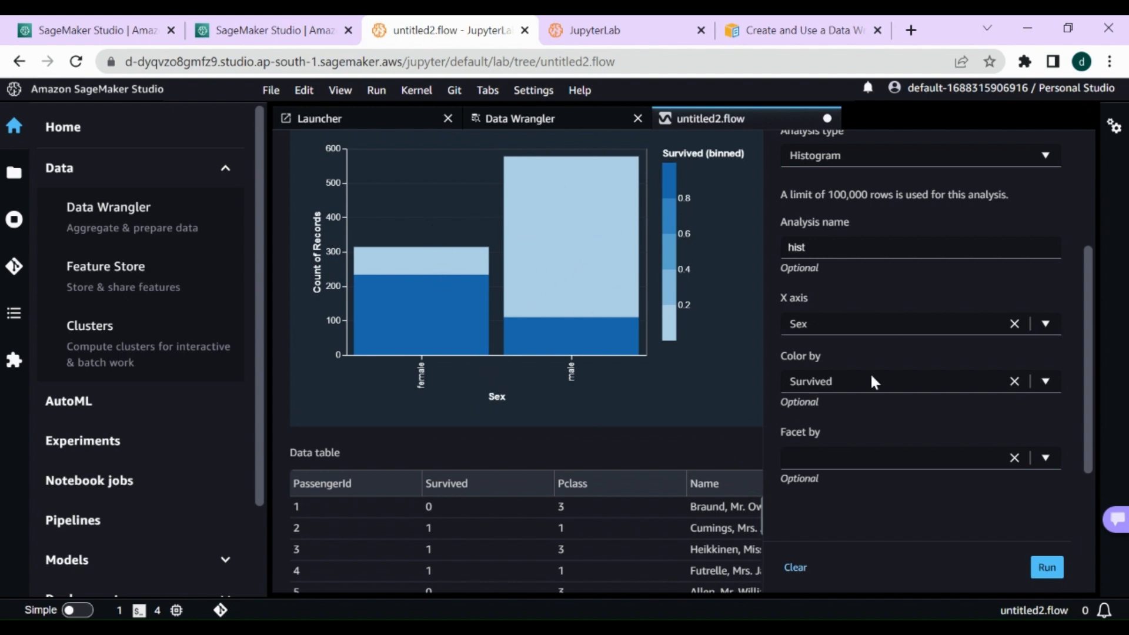
scroll(871, 382, up, 4)
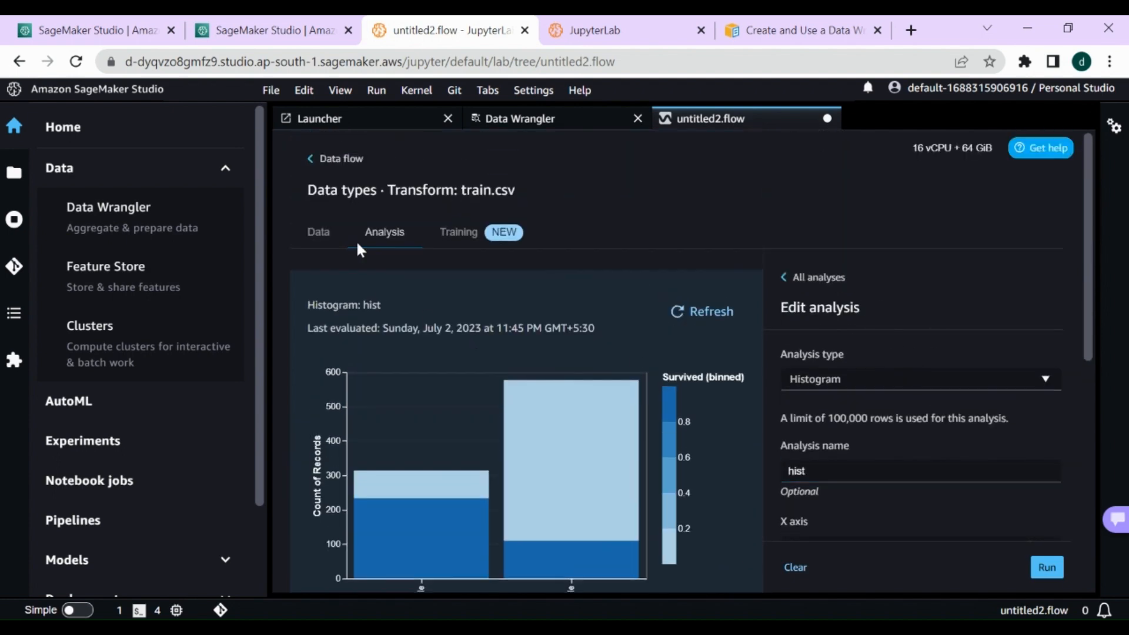
click(884, 376)
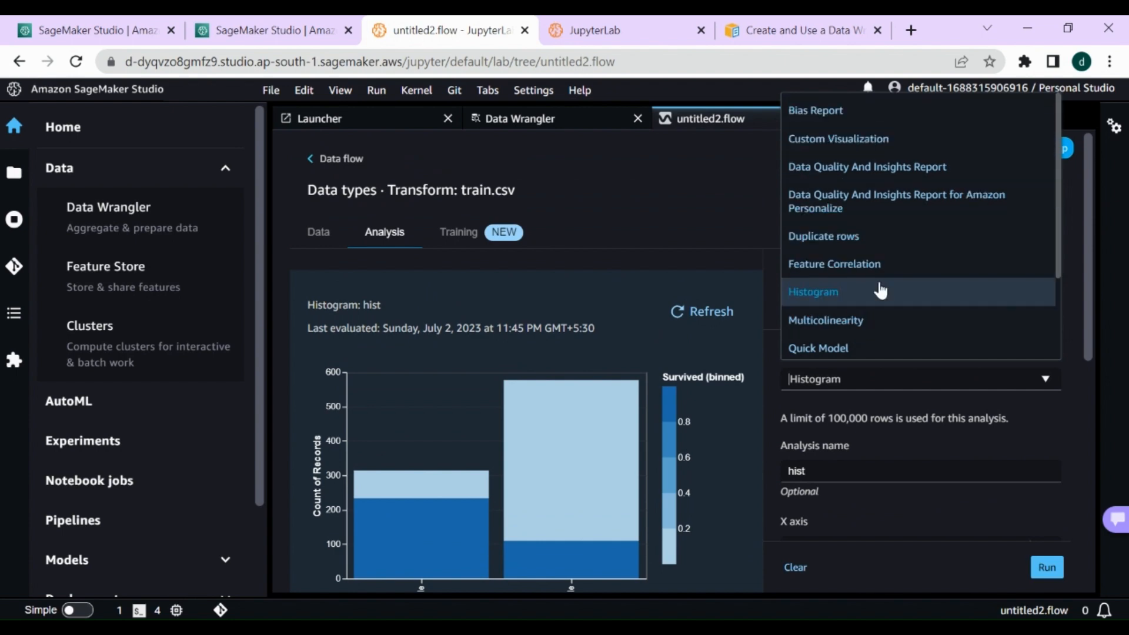
click(685, 205)
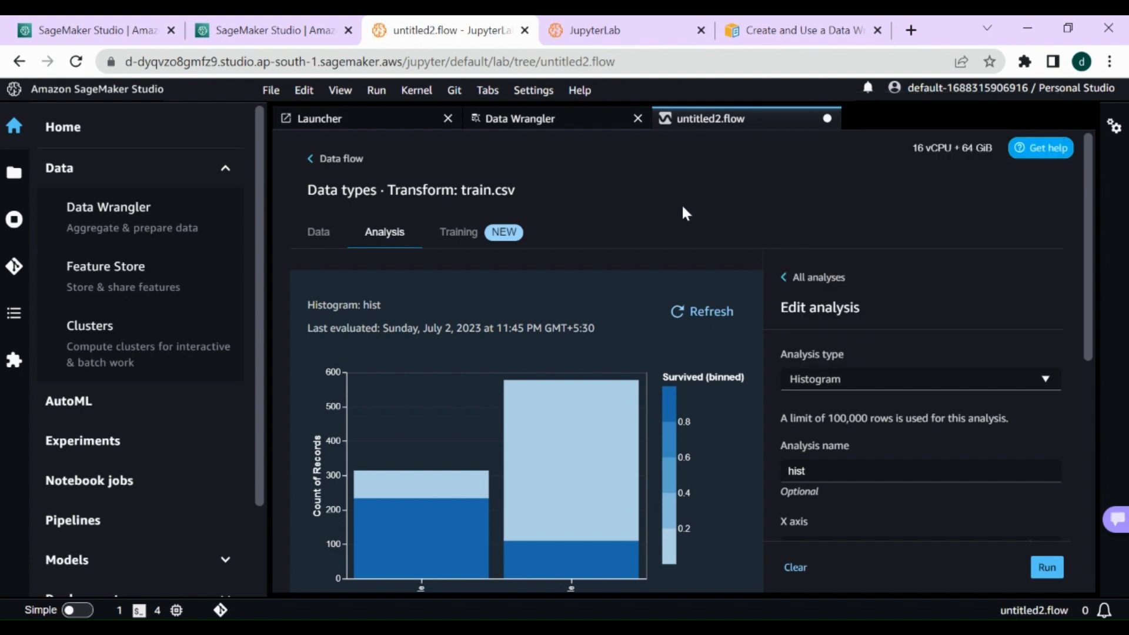
Export the train.csv data as CSV to the default S3 location and start training a model with SageMaker Autopilot
click(468, 232)
scroll(658, 365, down, 1)
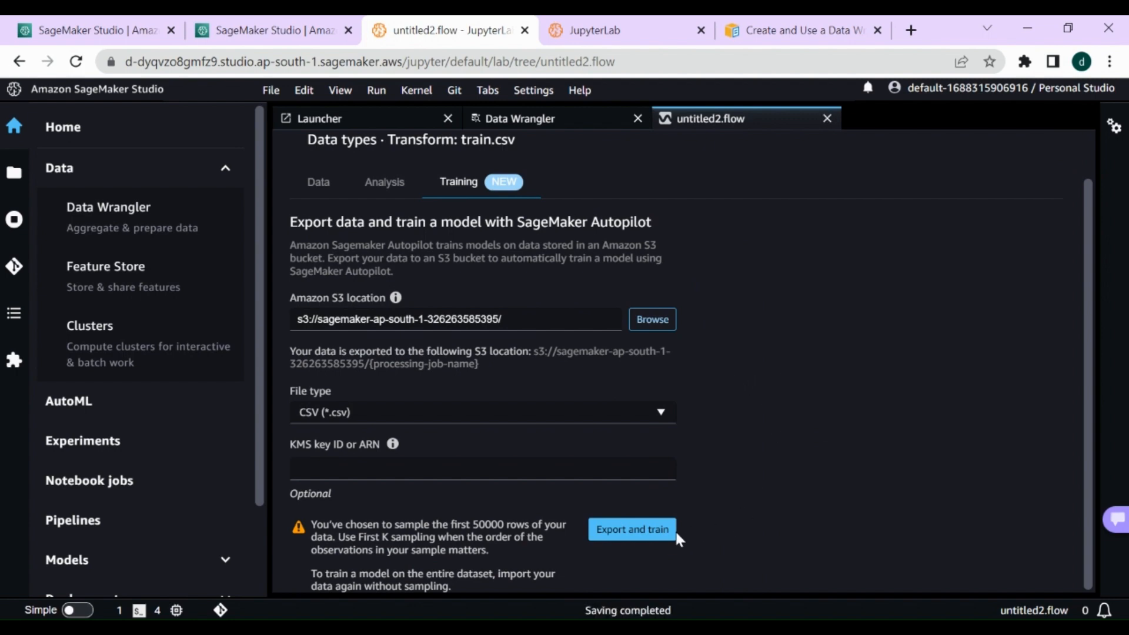
click(657, 532)
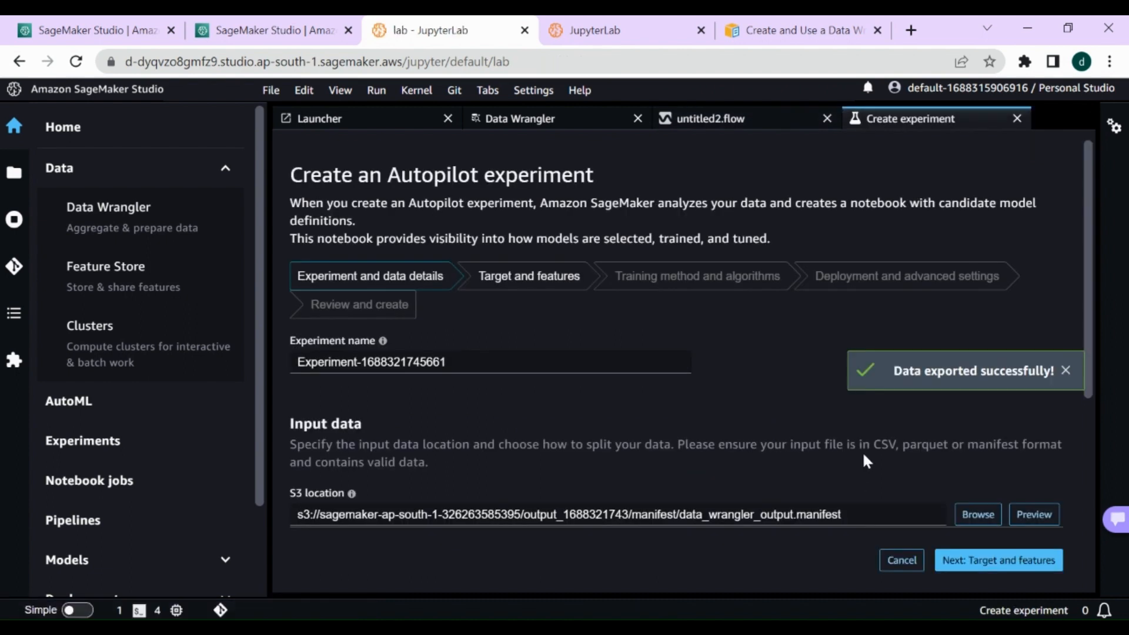
Review the Autopilot experiment's name, input and output data settings, keep them as they are, and continue to Target and features
scroll(549, 402, down, 5)
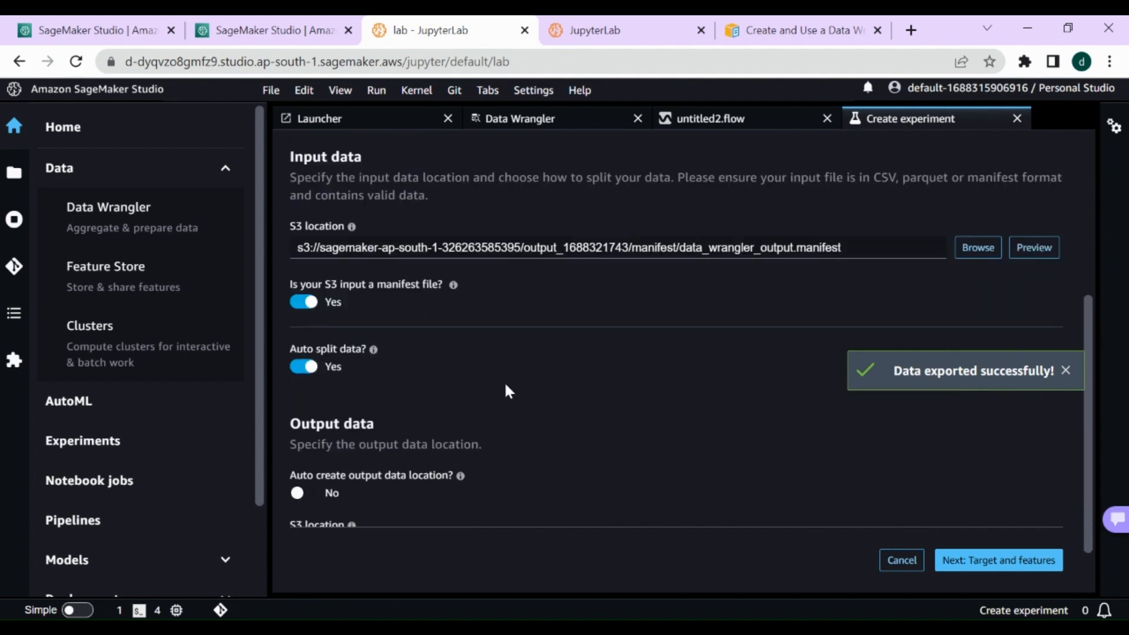
scroll(412, 306, down, 1)
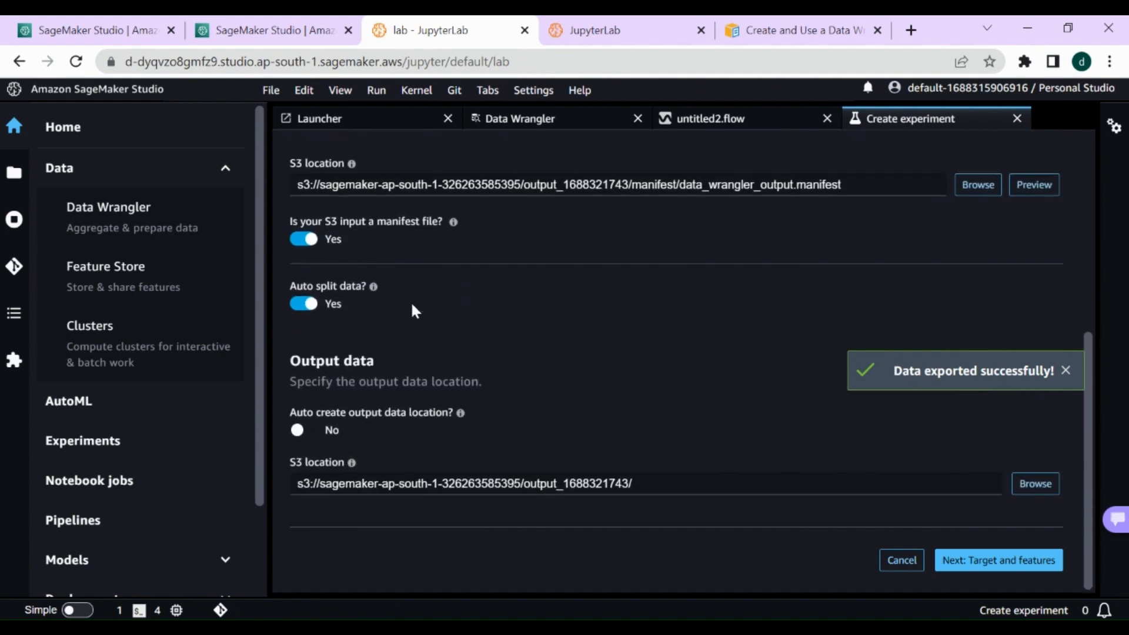
scroll(440, 432, up, 5)
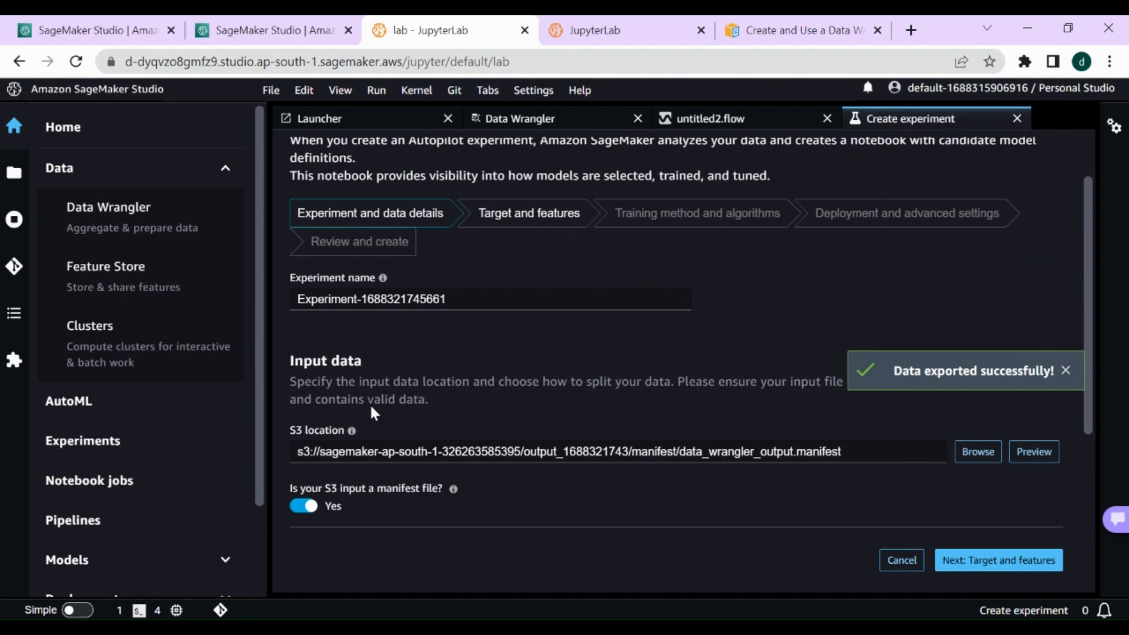
scroll(437, 426, down, 2)
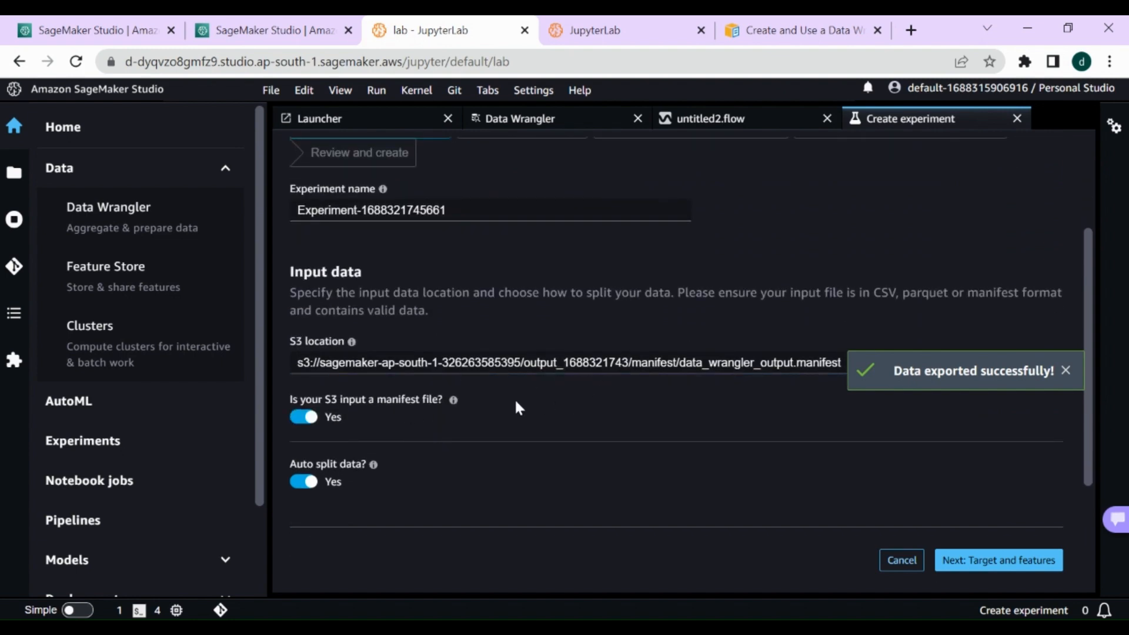
click(537, 363)
click(1065, 370)
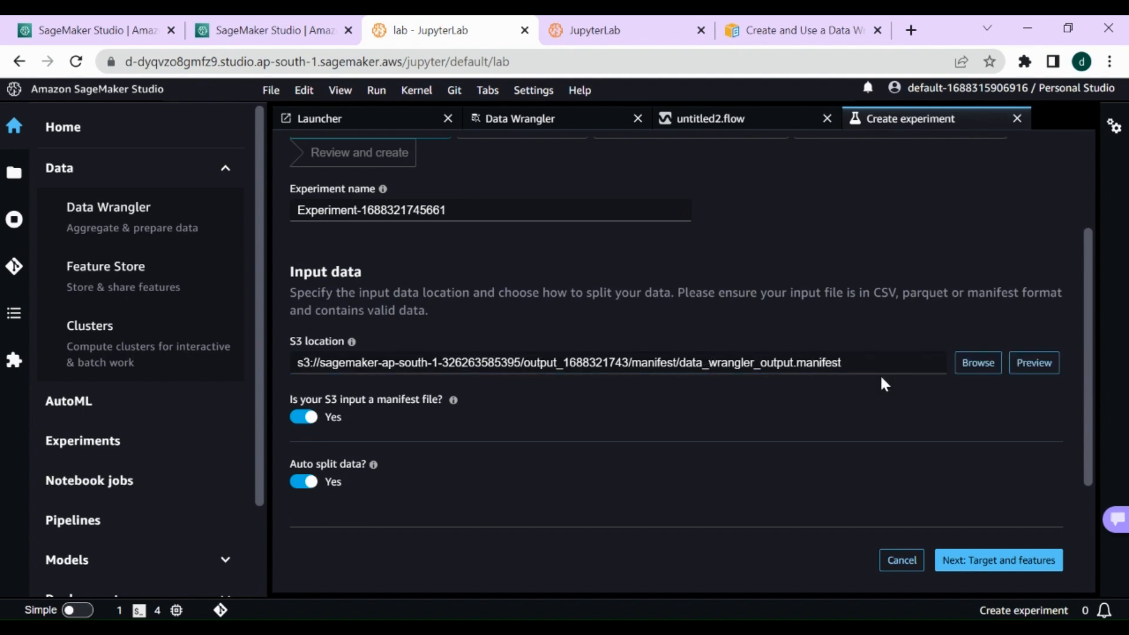
scroll(488, 431, down, 3)
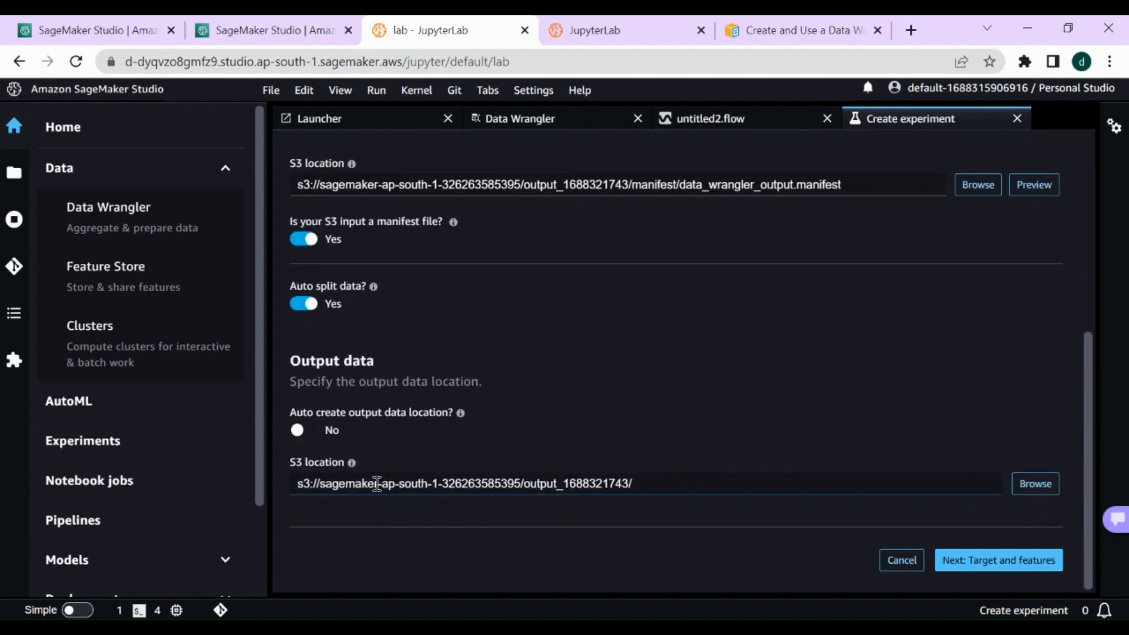
click(1008, 563)
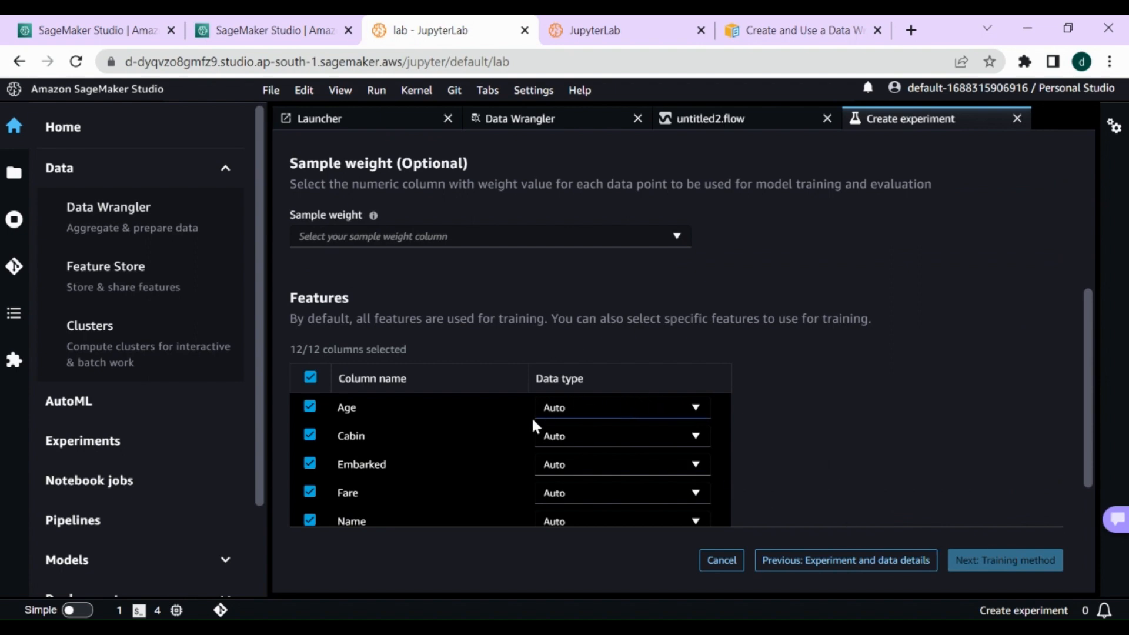
Review the feature columns and set the experiment's target column to Survived
scroll(531, 418, down, 3)
scroll(530, 432, down, 1)
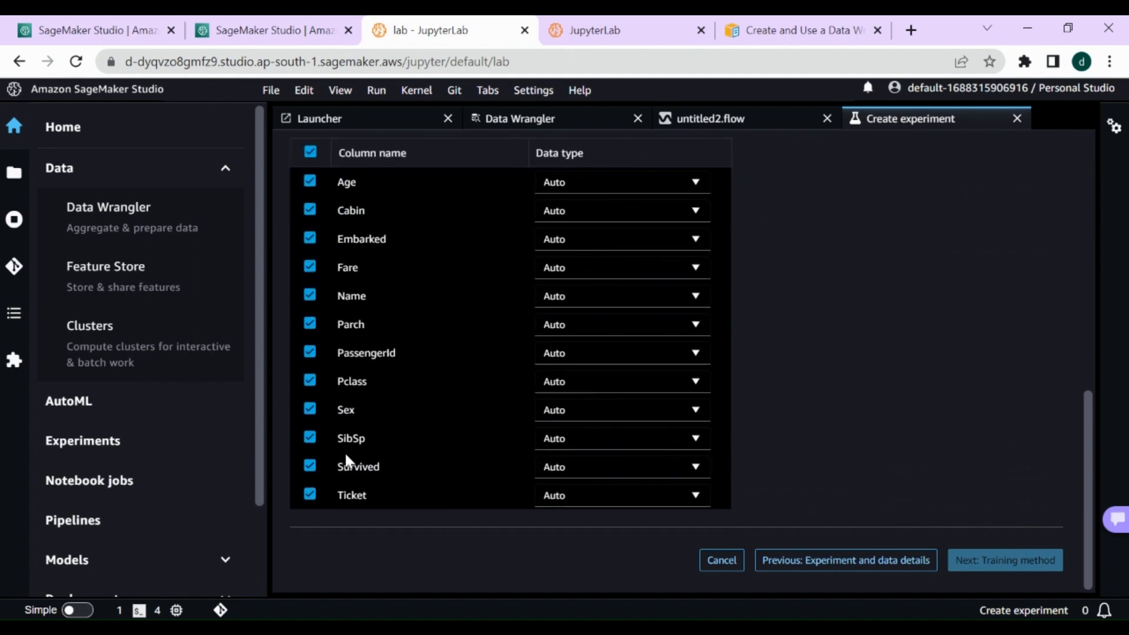
scroll(338, 411, up, 3)
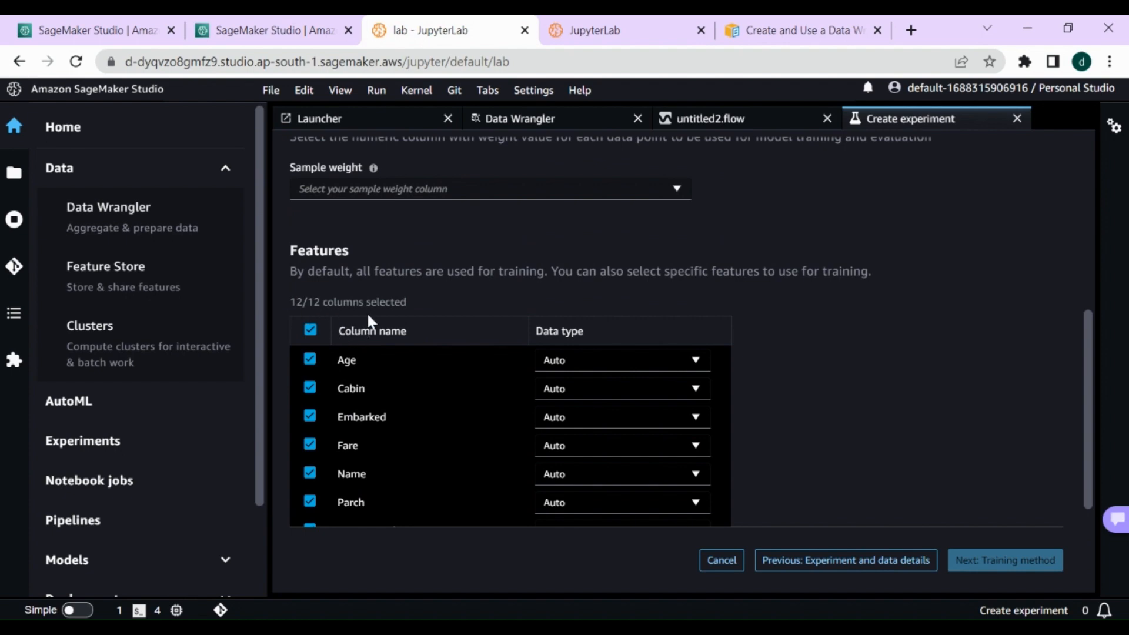
scroll(427, 432, down, 3)
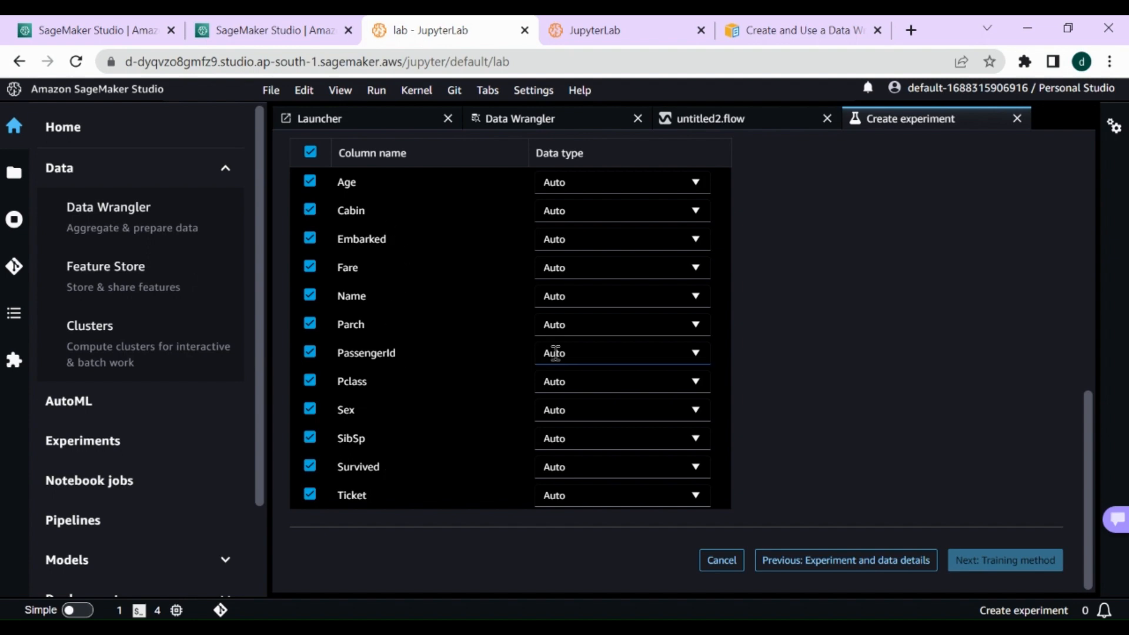
scroll(499, 375, up, 6)
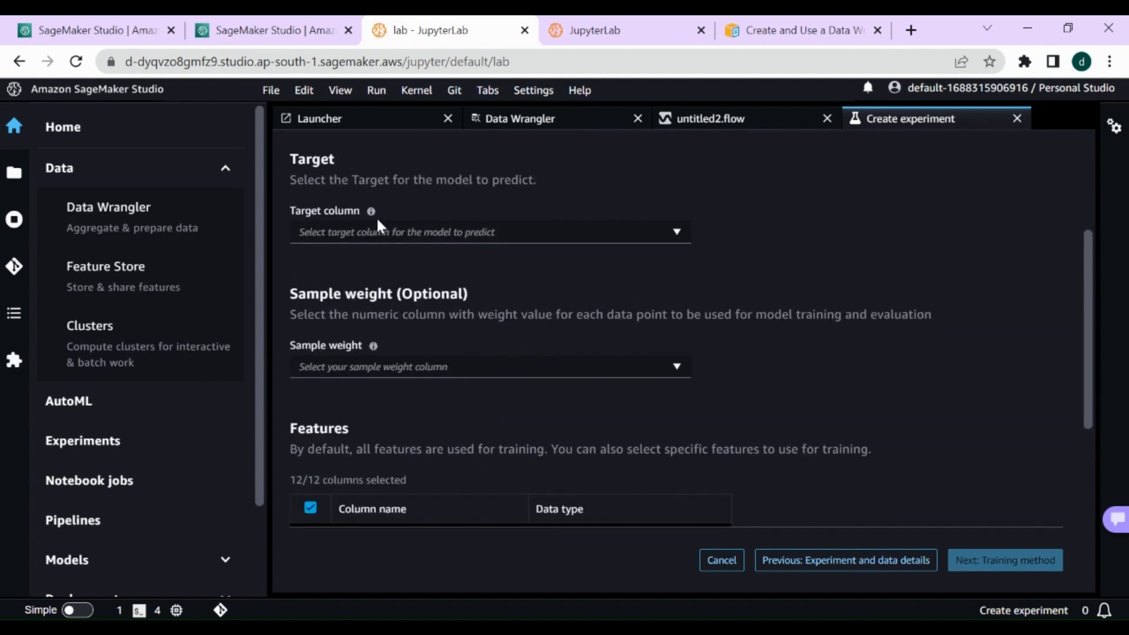
click(671, 232)
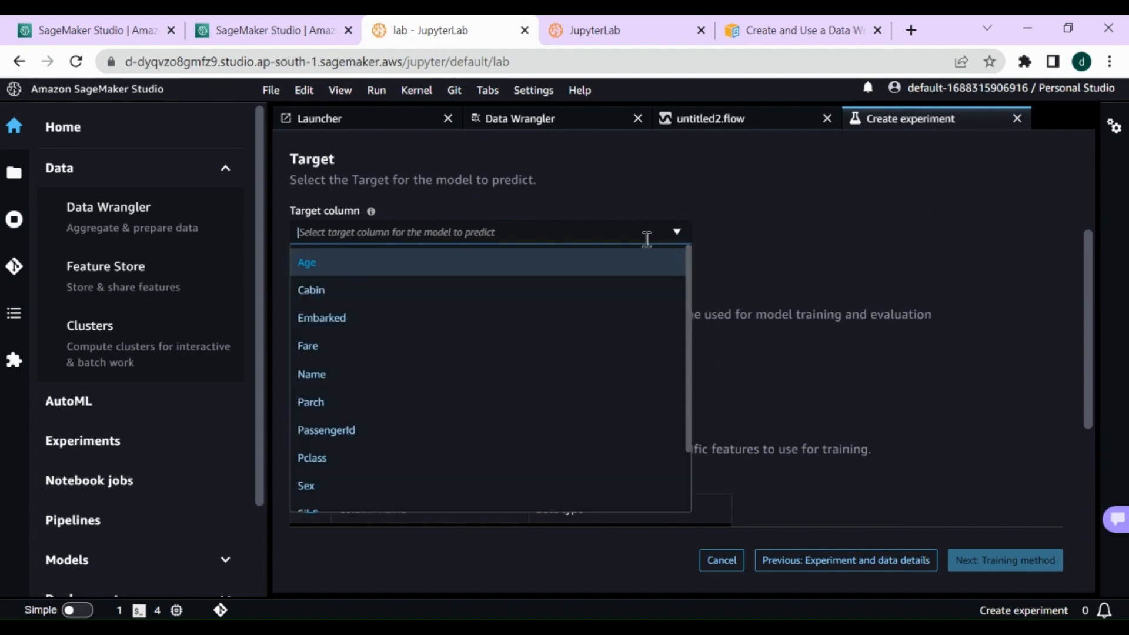
scroll(352, 426, down, 2)
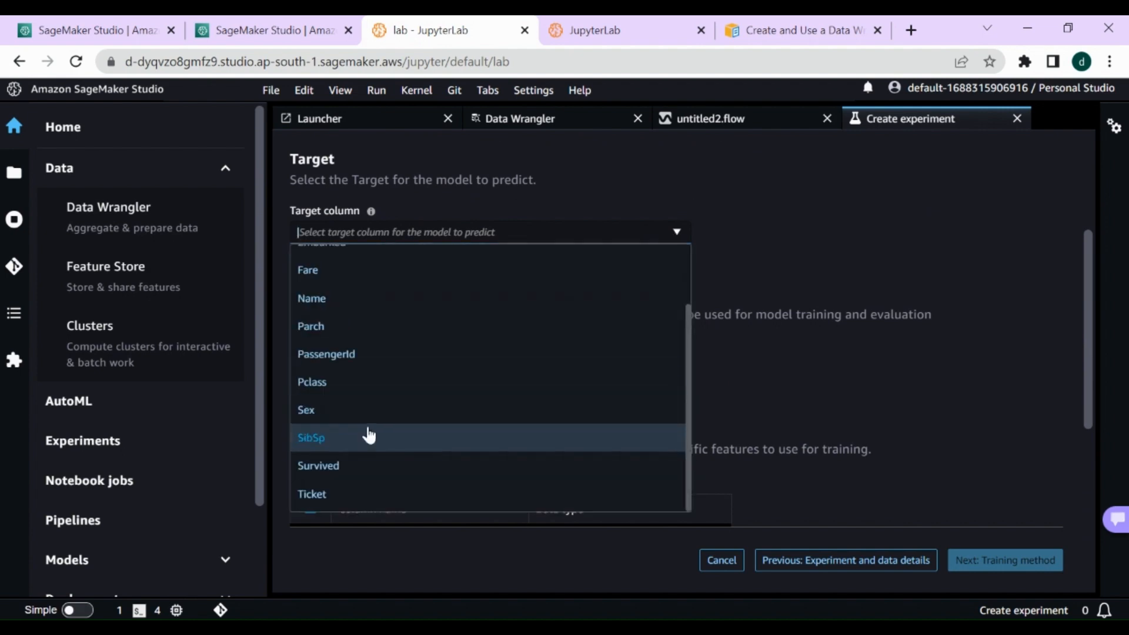
click(380, 464)
Keep all remaining columns as features and the Auto training method, and continue to the deployment and advanced settings
scroll(394, 331, down, 3)
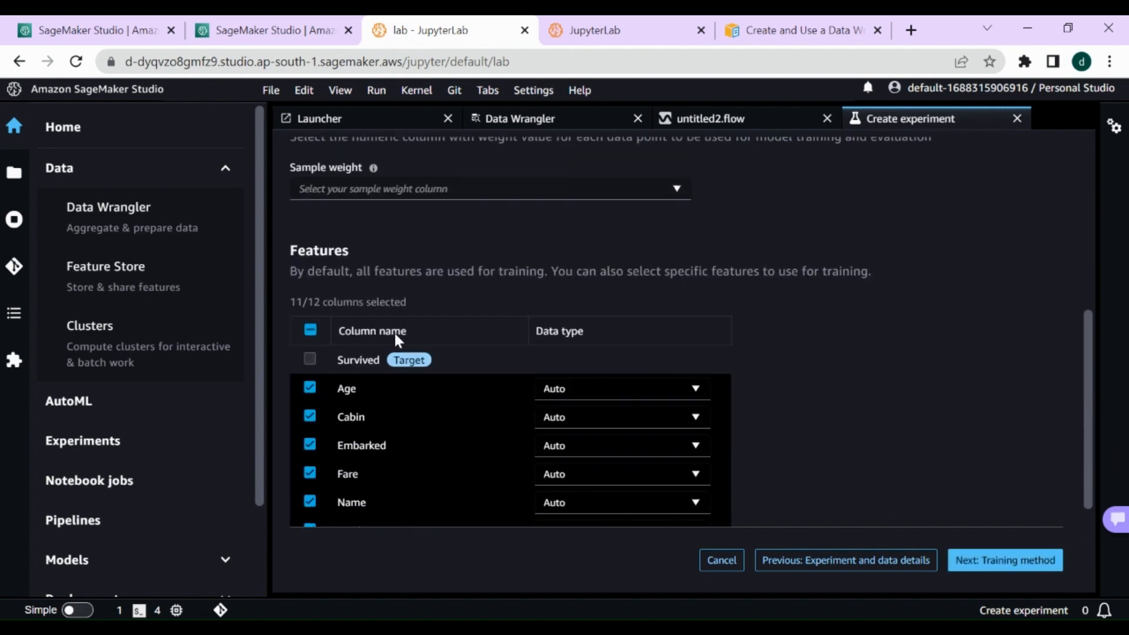
scroll(395, 339, down, 2)
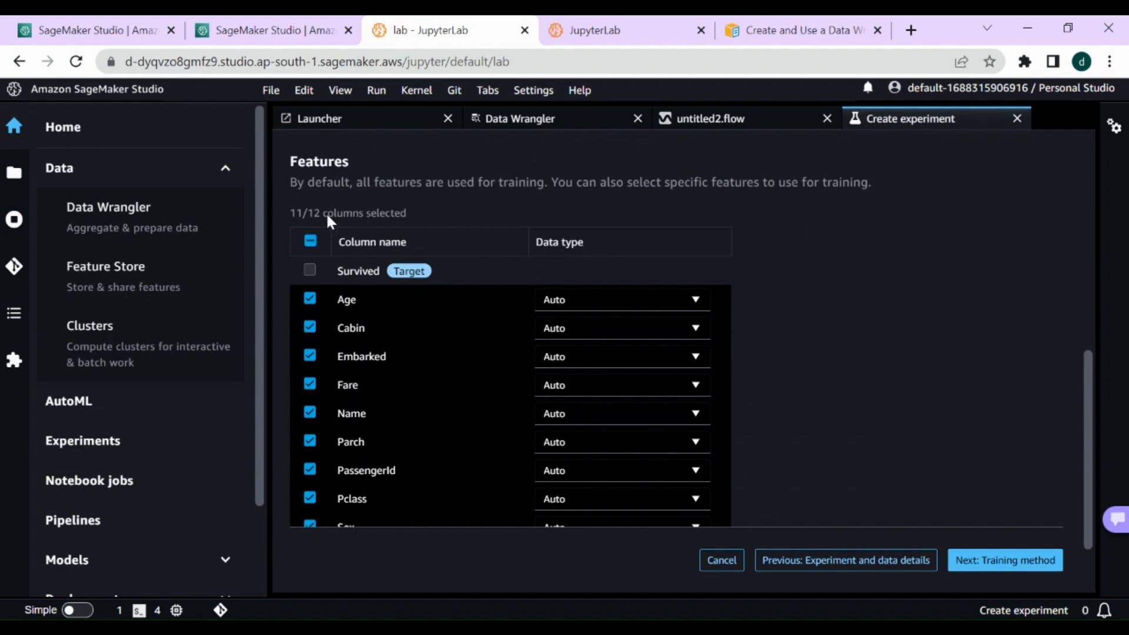
scroll(480, 251, up, 3)
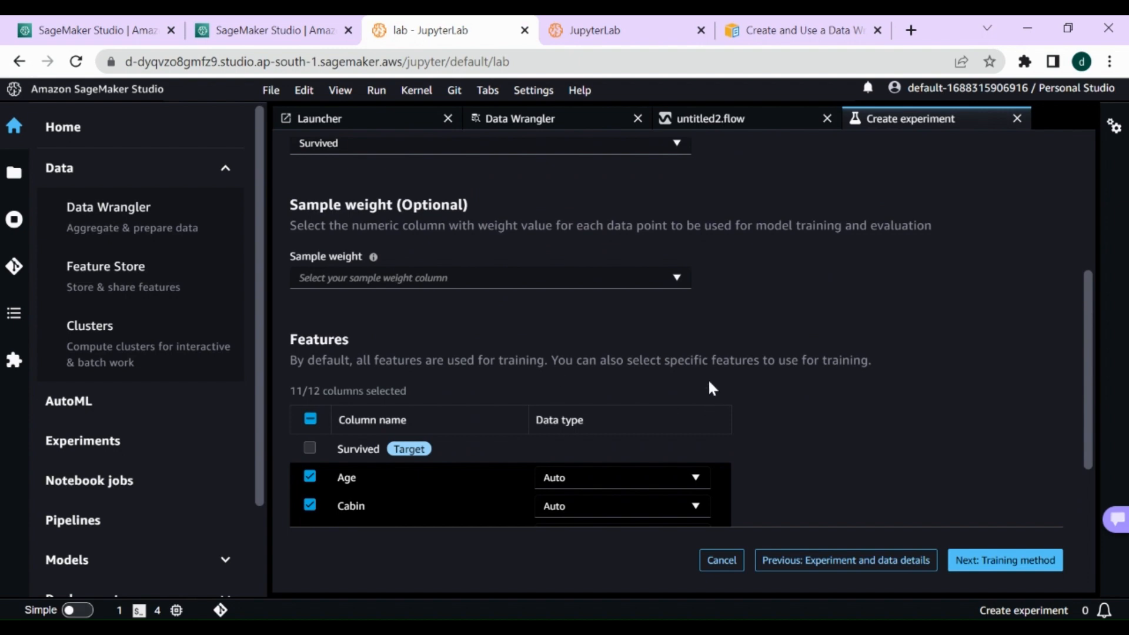
scroll(708, 382, down, 5)
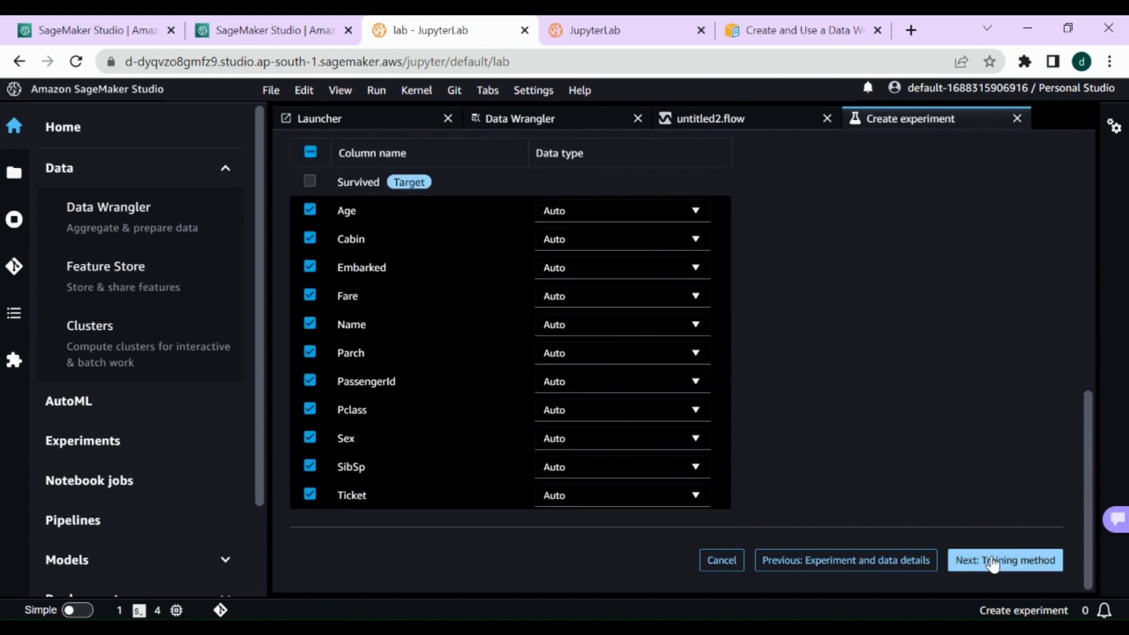
click(993, 563)
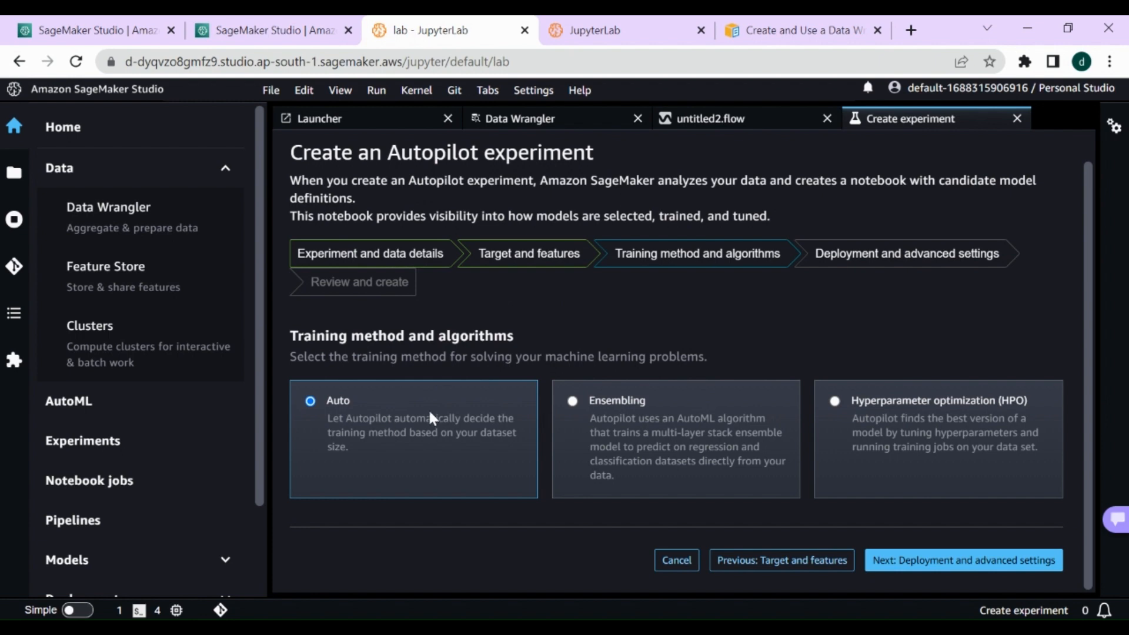
click(944, 565)
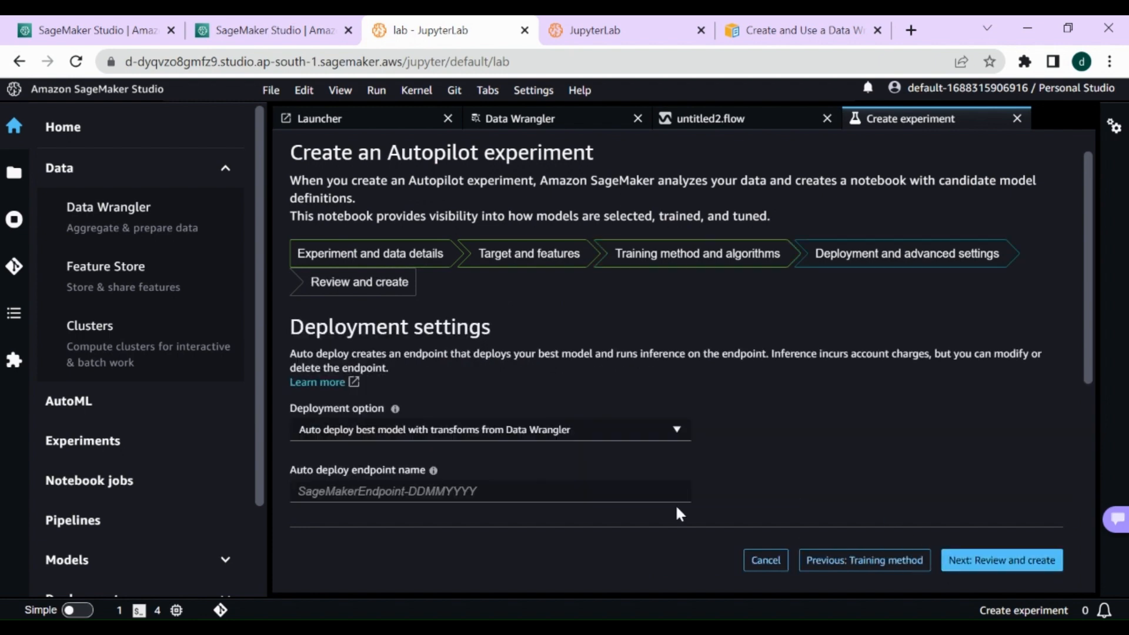
Examine the deployment settings and the advanced Runtime, Access, Encryption, Security and Project settings of the experiment
scroll(491, 436, down, 3)
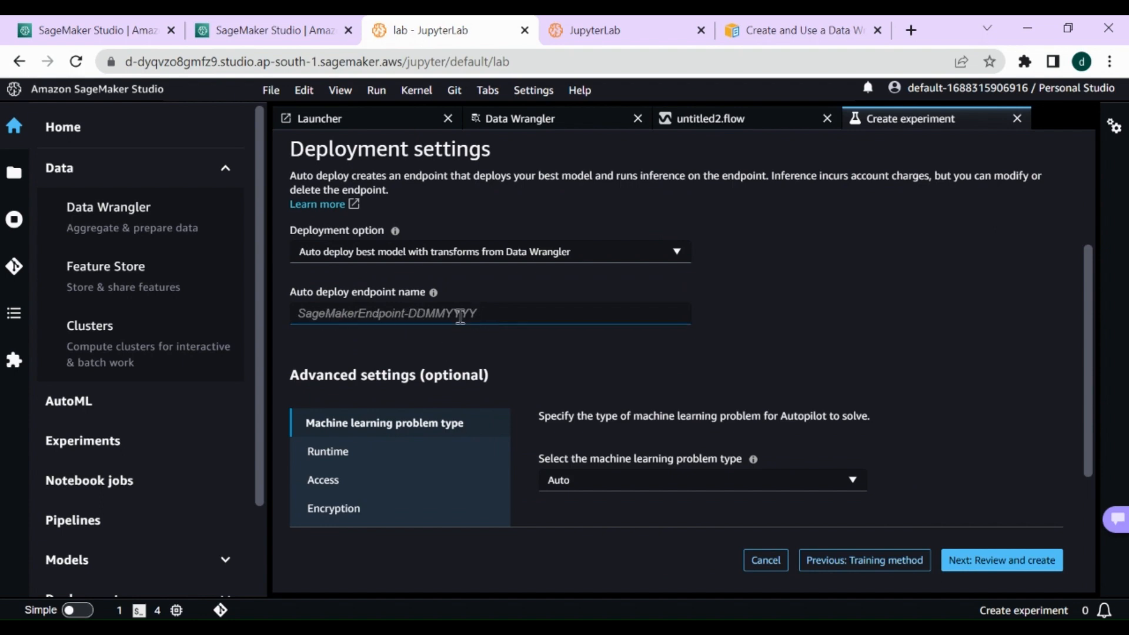
scroll(582, 351, down, 2)
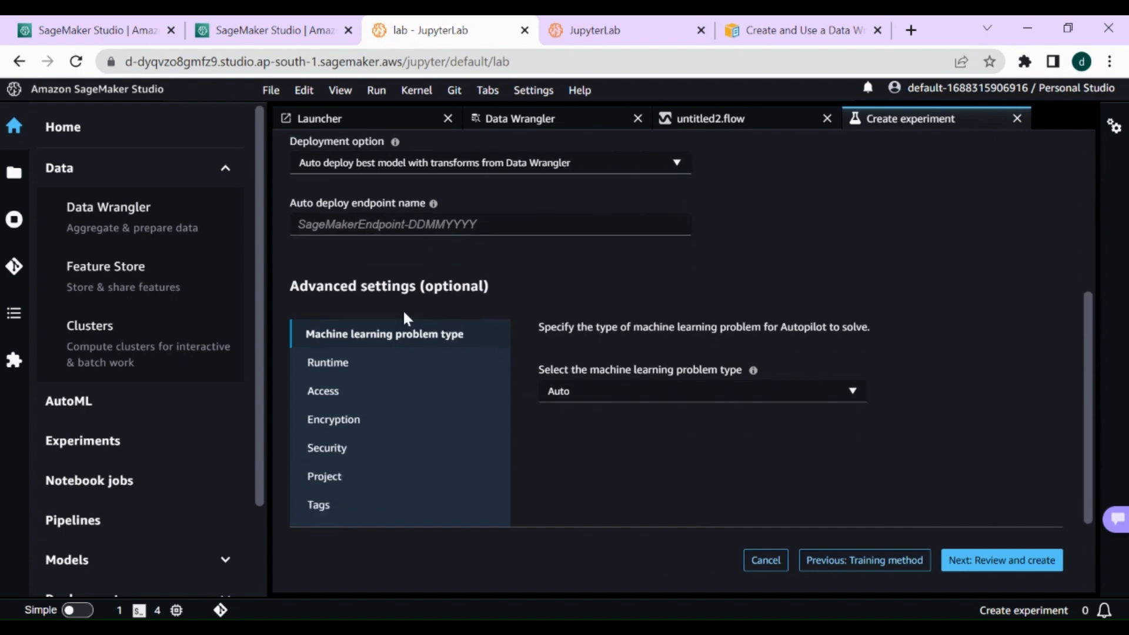
scroll(470, 321, down, 2)
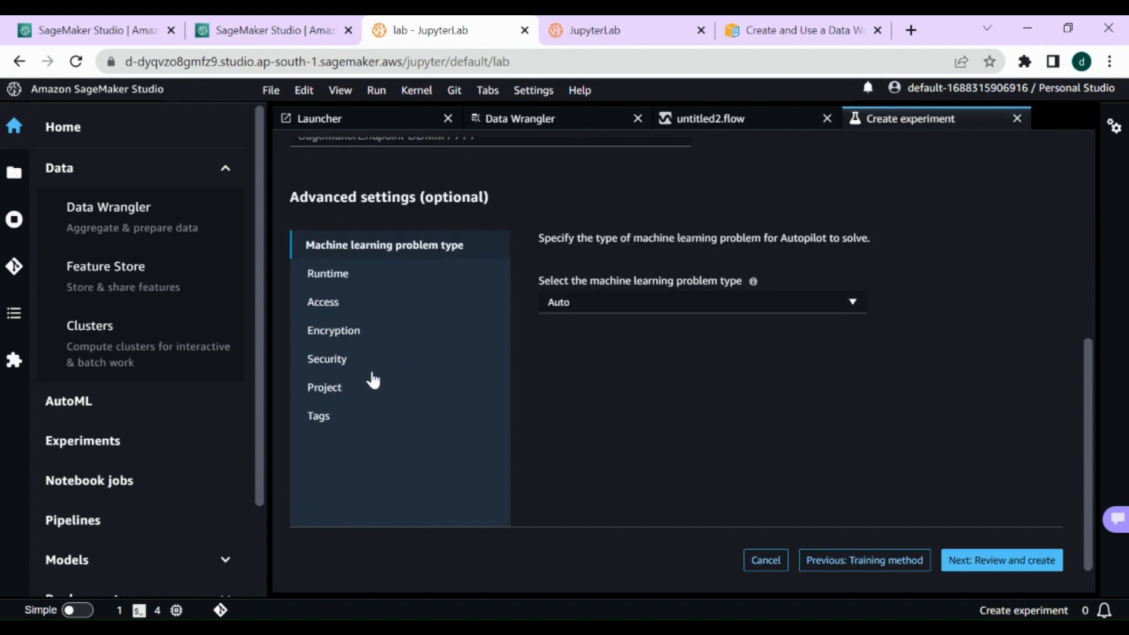
click(332, 275)
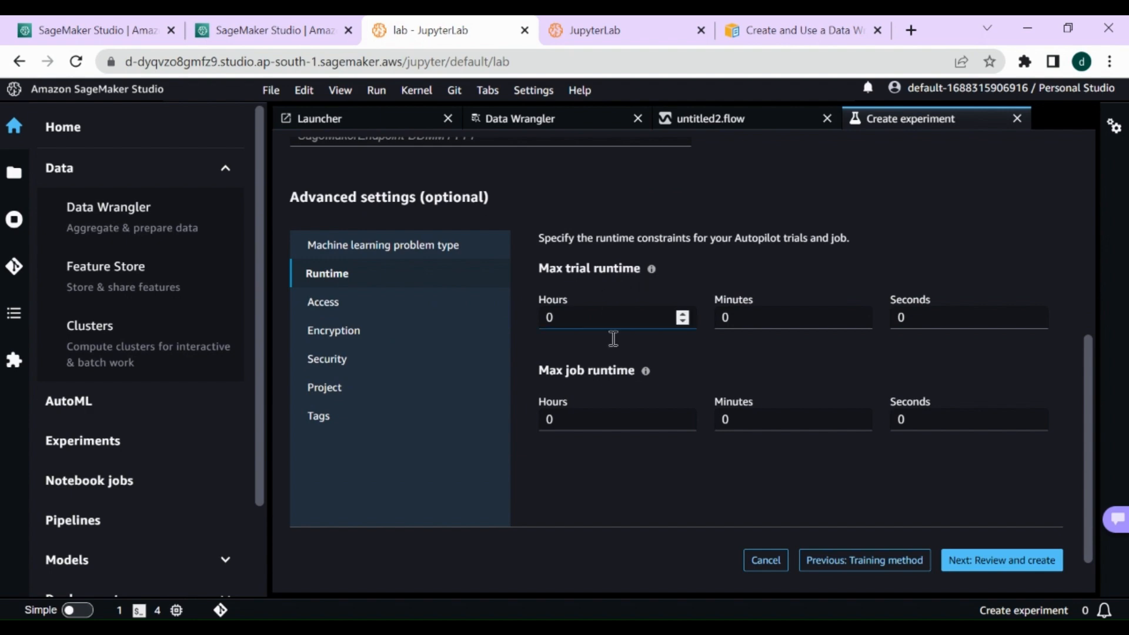
click(350, 305)
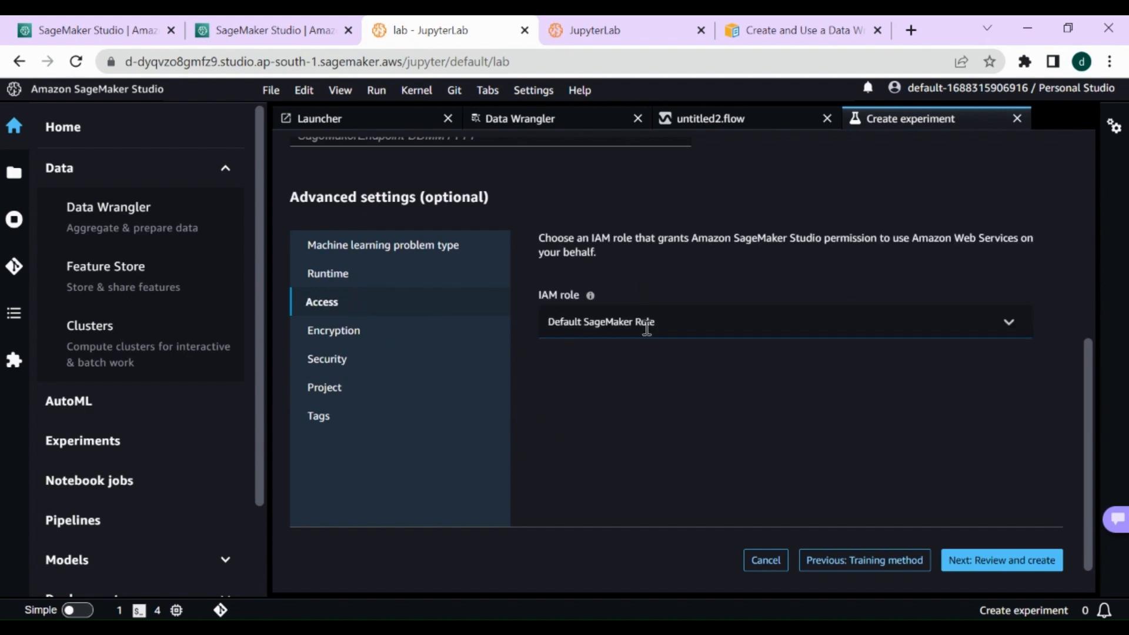
click(374, 333)
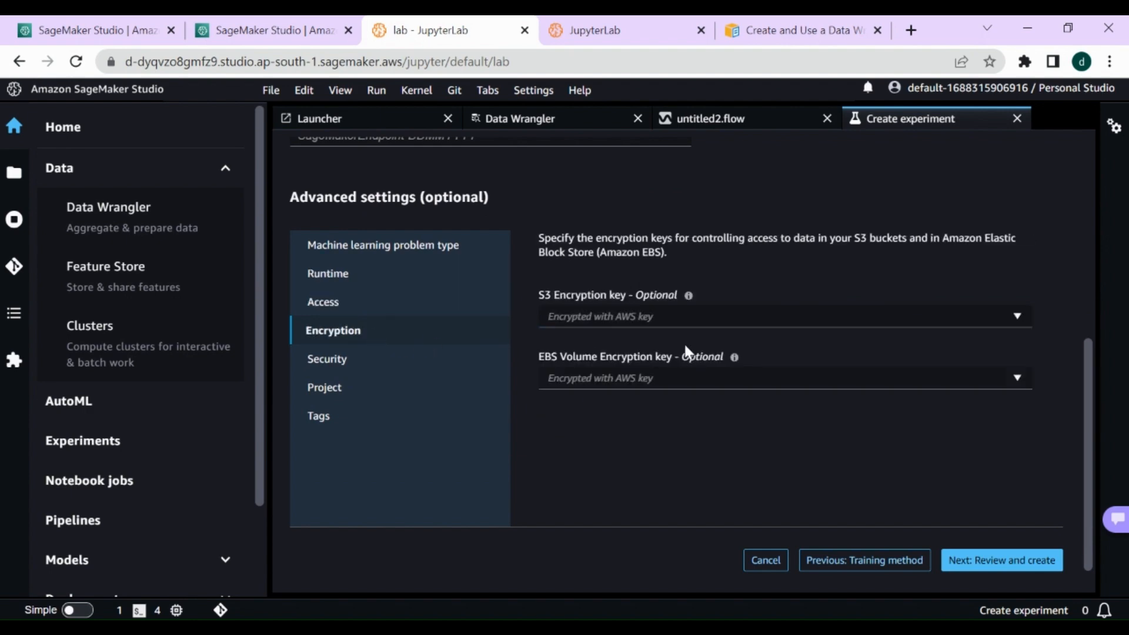
click(328, 360)
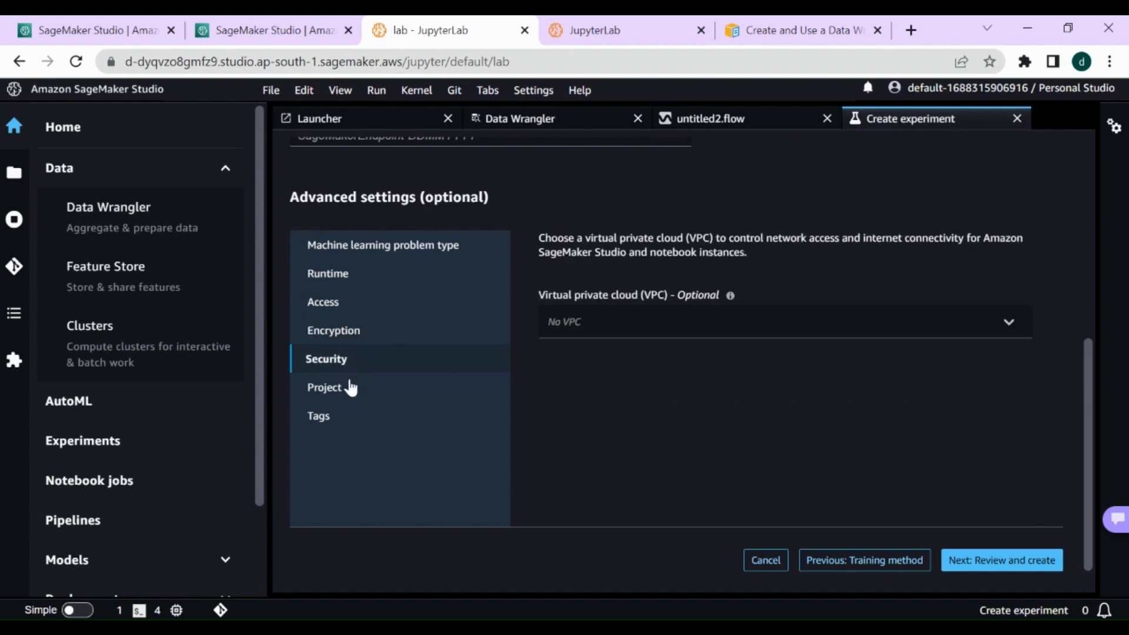
click(351, 388)
Choose Auto as the machine learning problem type and continue to the experiment's review summary
click(343, 250)
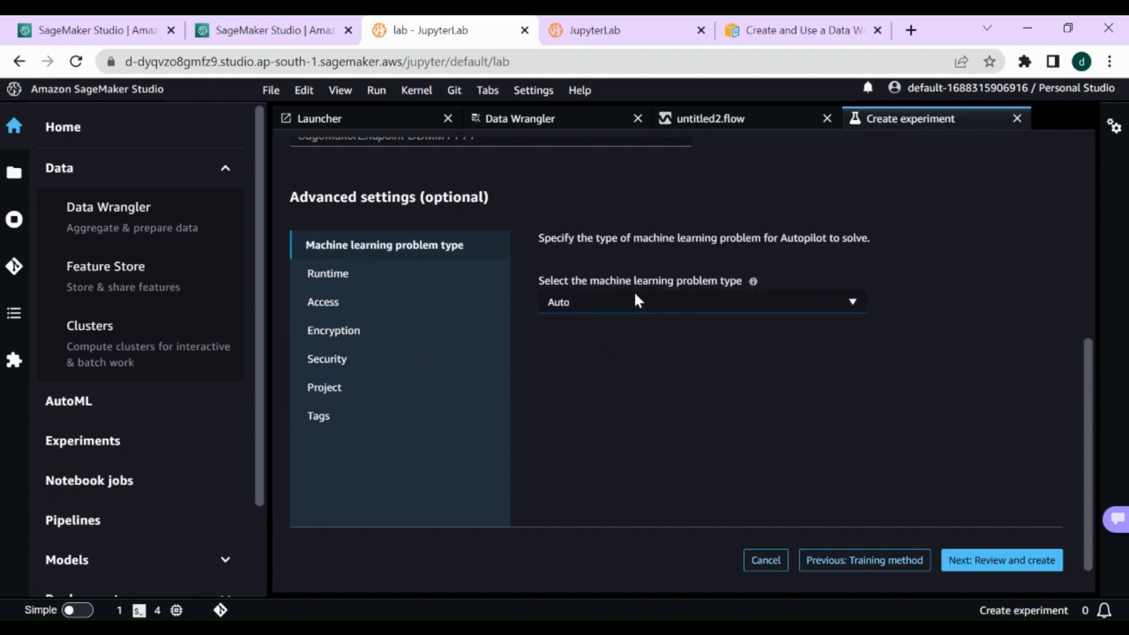
click(852, 300)
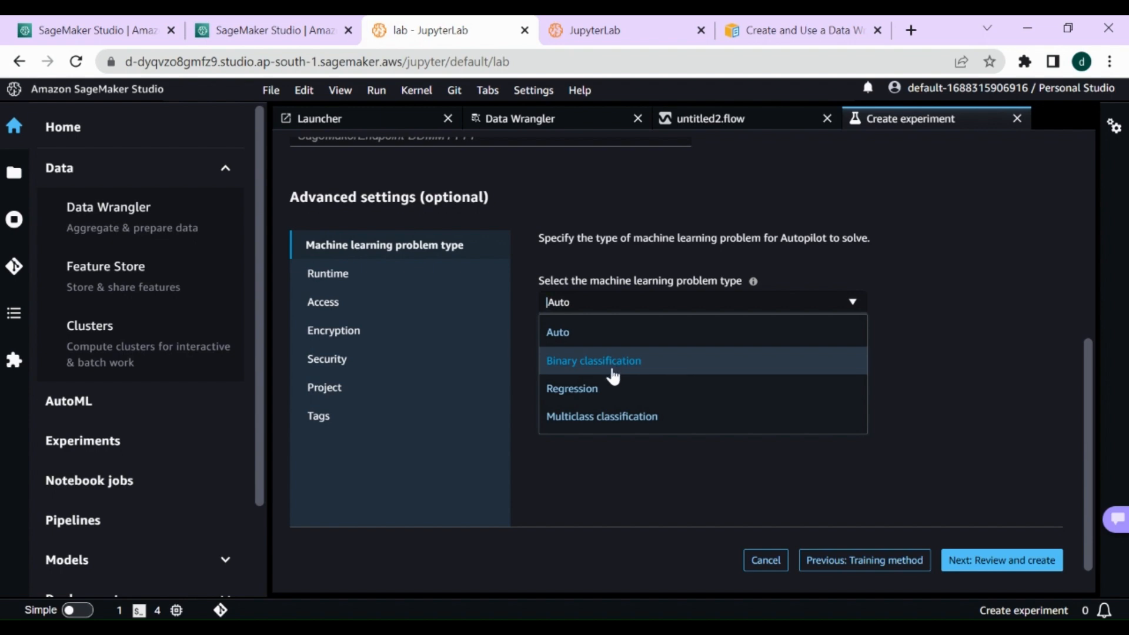
click(584, 338)
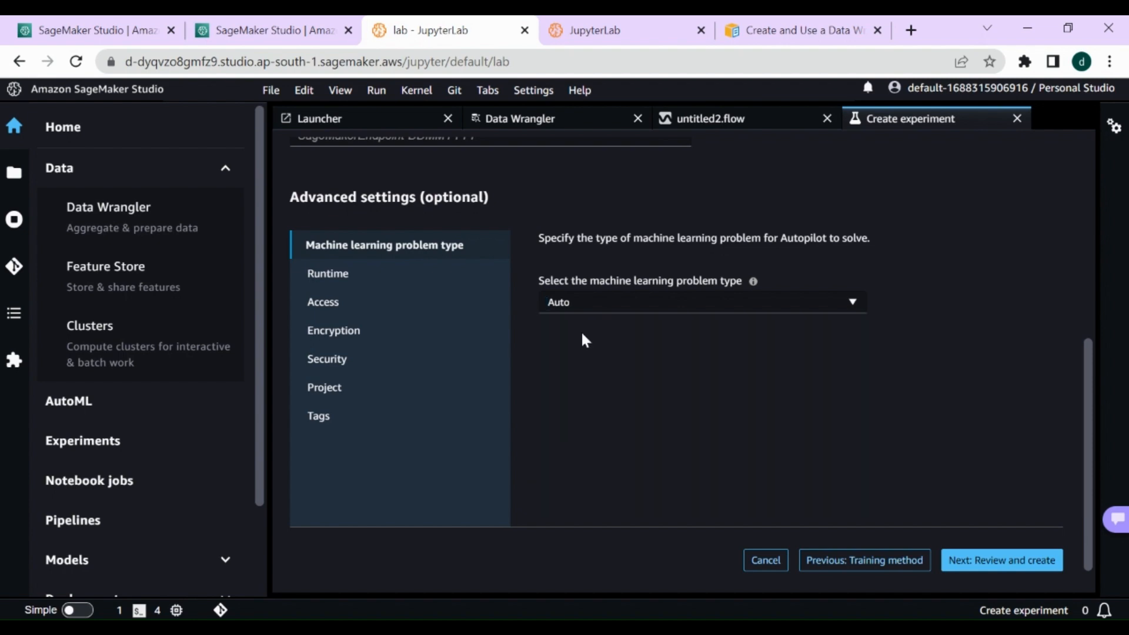
click(990, 560)
scroll(411, 241, down, 12)
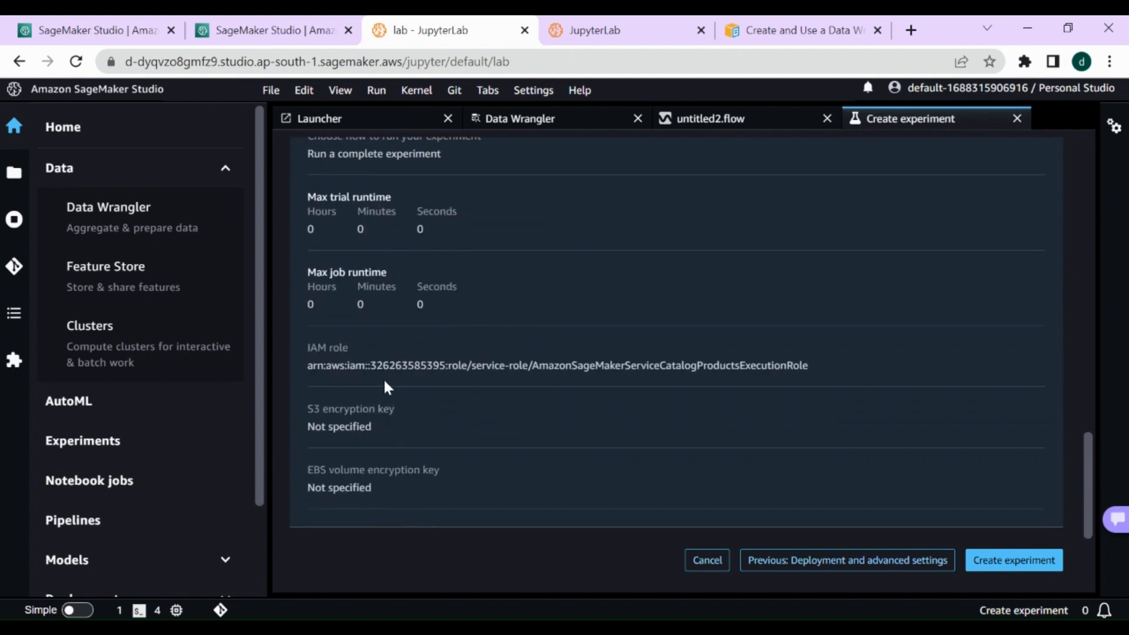
Check the remaining settings in the review summary and create the Autopilot experiment
scroll(382, 370, down, 4)
click(981, 568)
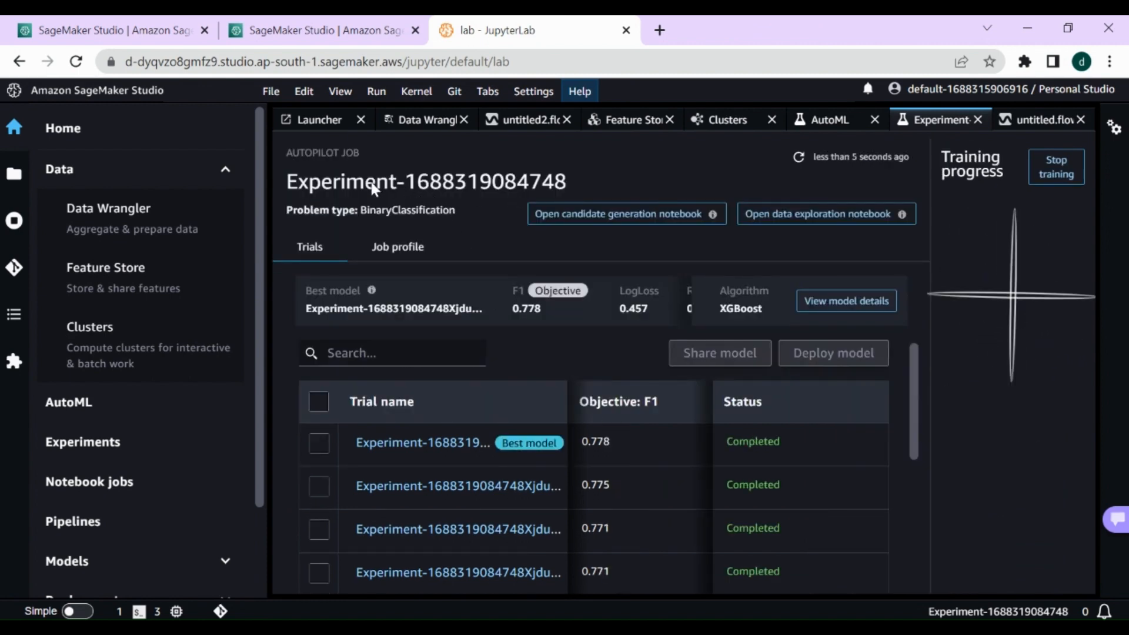
Open the data exploration notebook of the Autopilot job from its experiment page
drag(401, 178, 588, 158)
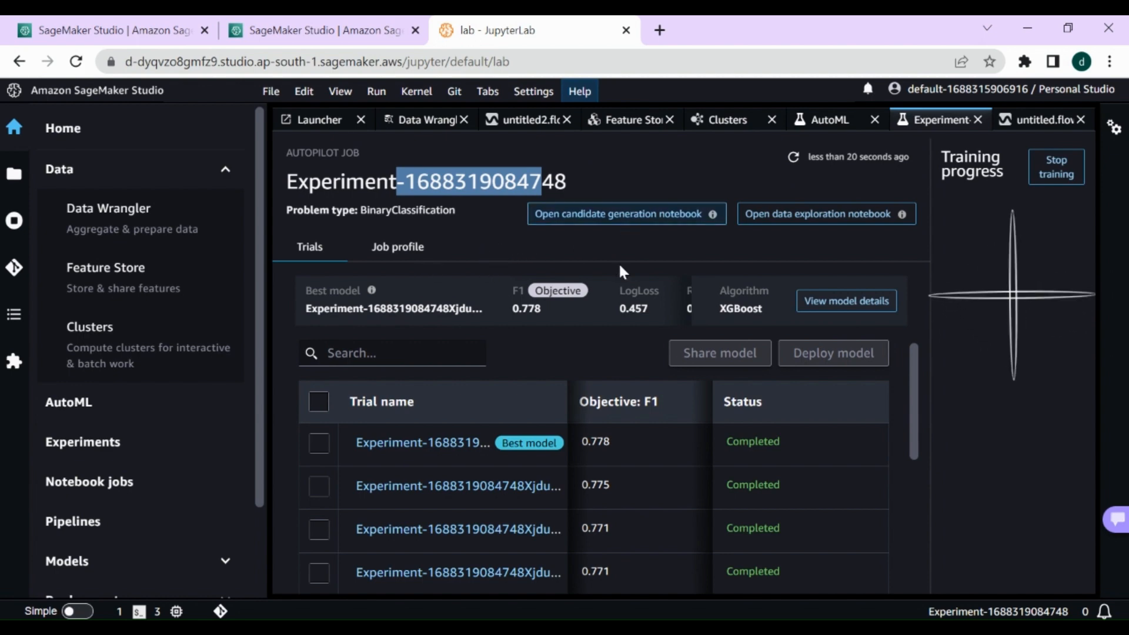
click(742, 257)
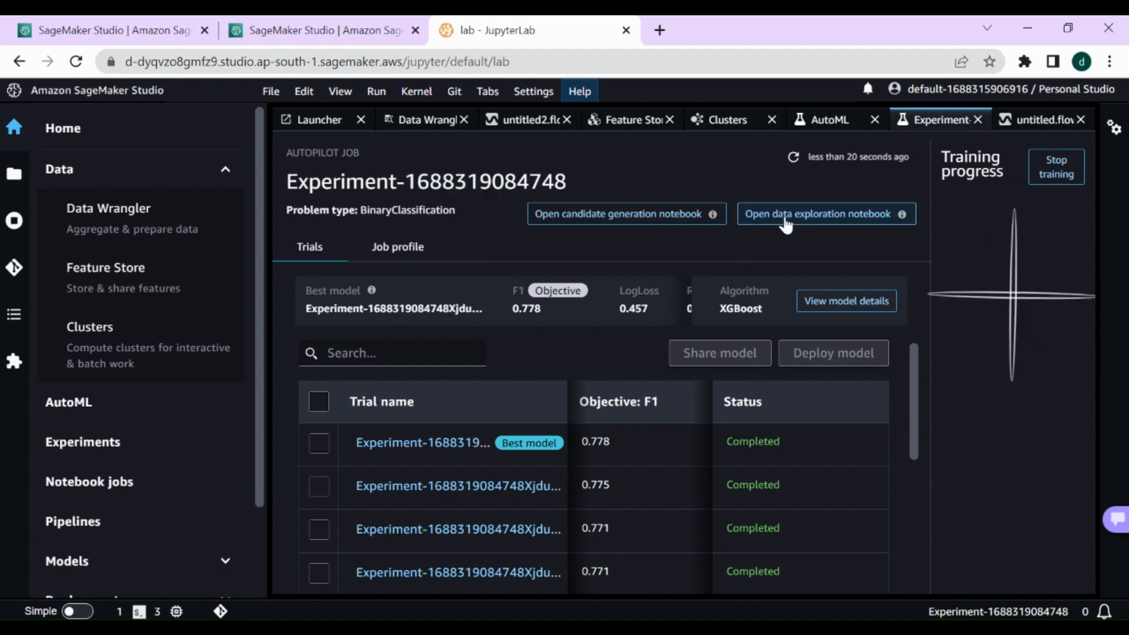
click(784, 224)
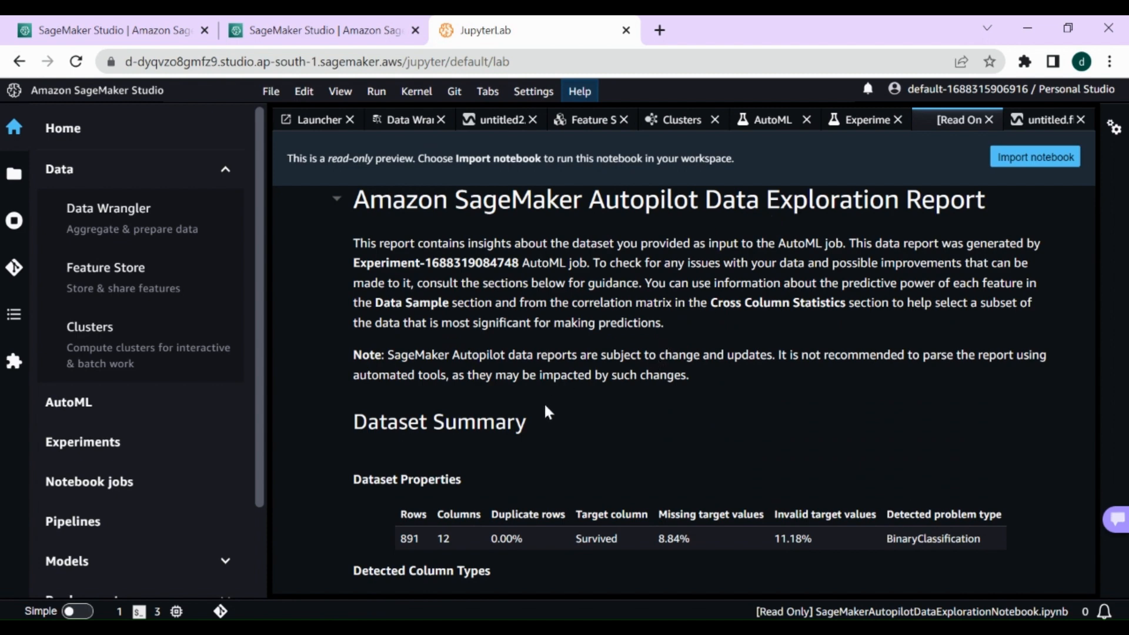
Examine the data exploration report's Dataset Summary, Target Analysis, Data Sample and Feature Summary sections
scroll(512, 424, down, 2)
scroll(510, 424, down, 1)
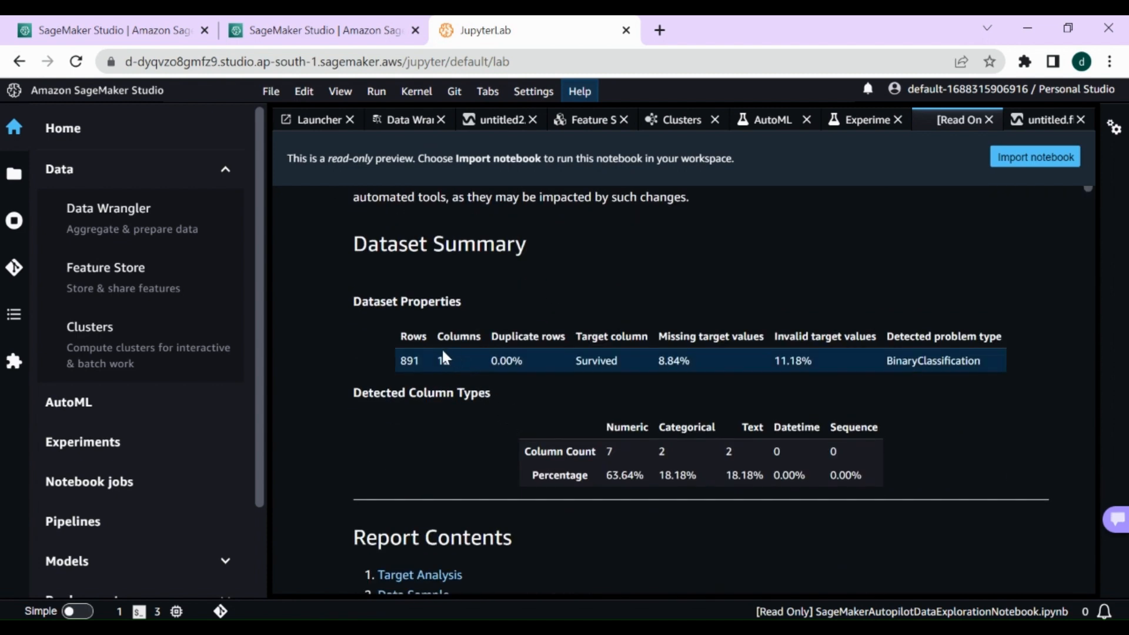
scroll(607, 448, down, 9)
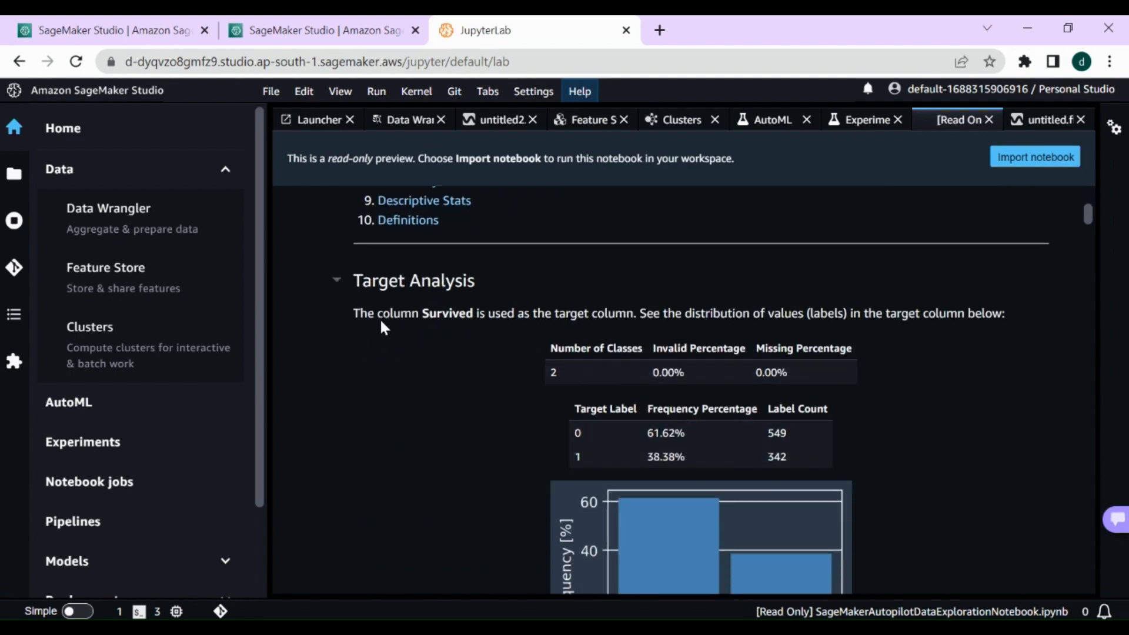
scroll(381, 321, down, 9)
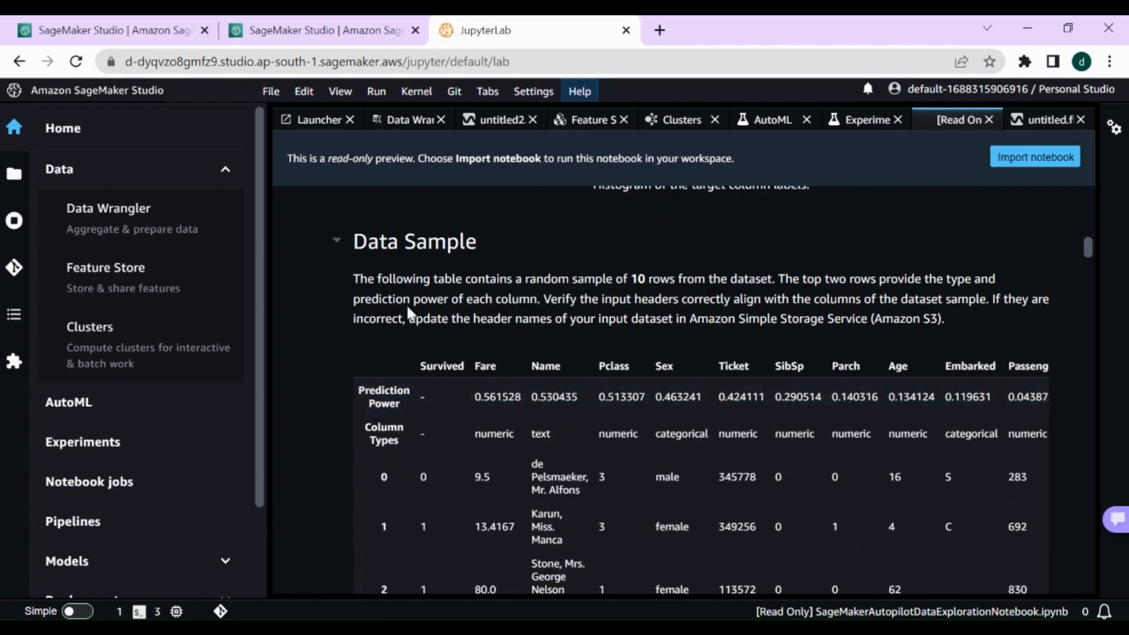
scroll(529, 435, down, 10)
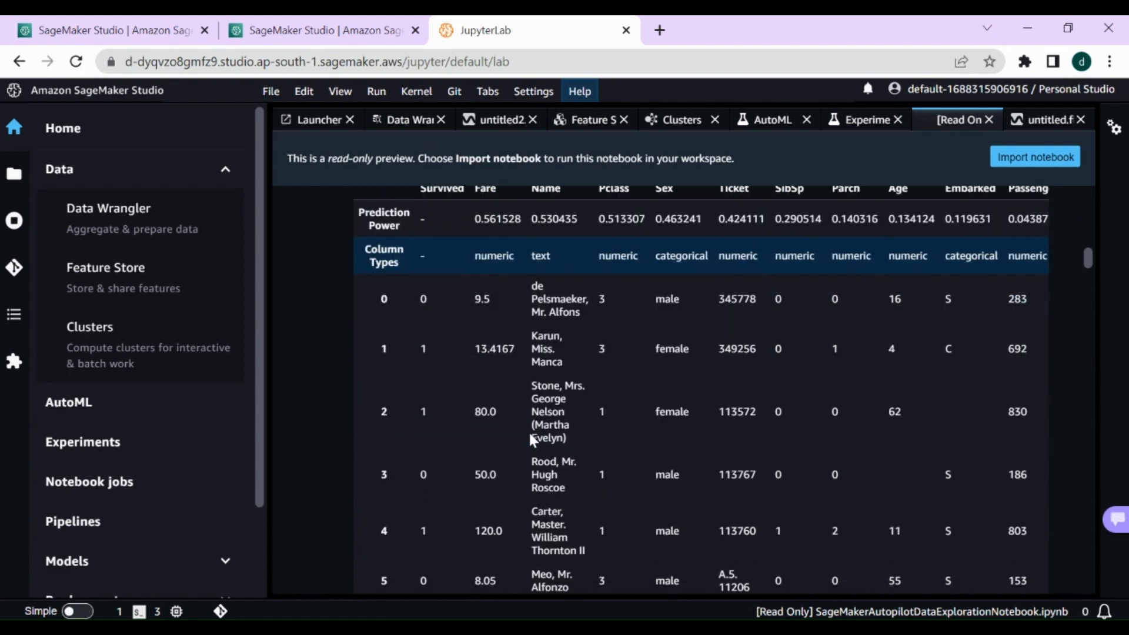
scroll(529, 435, down, 2)
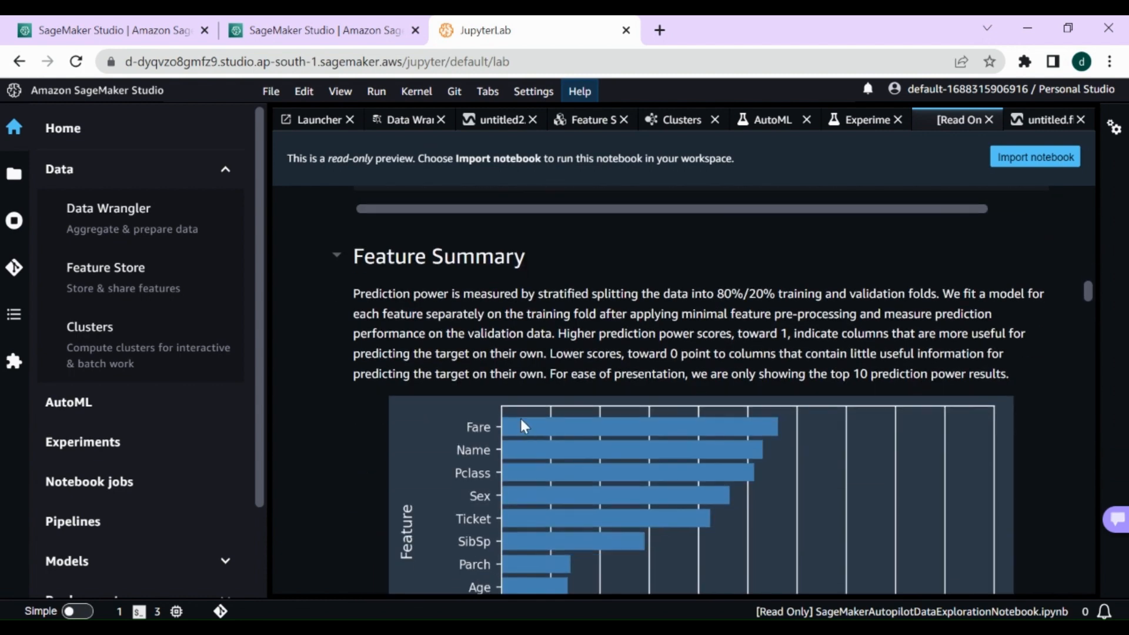
scroll(479, 364, down, 3)
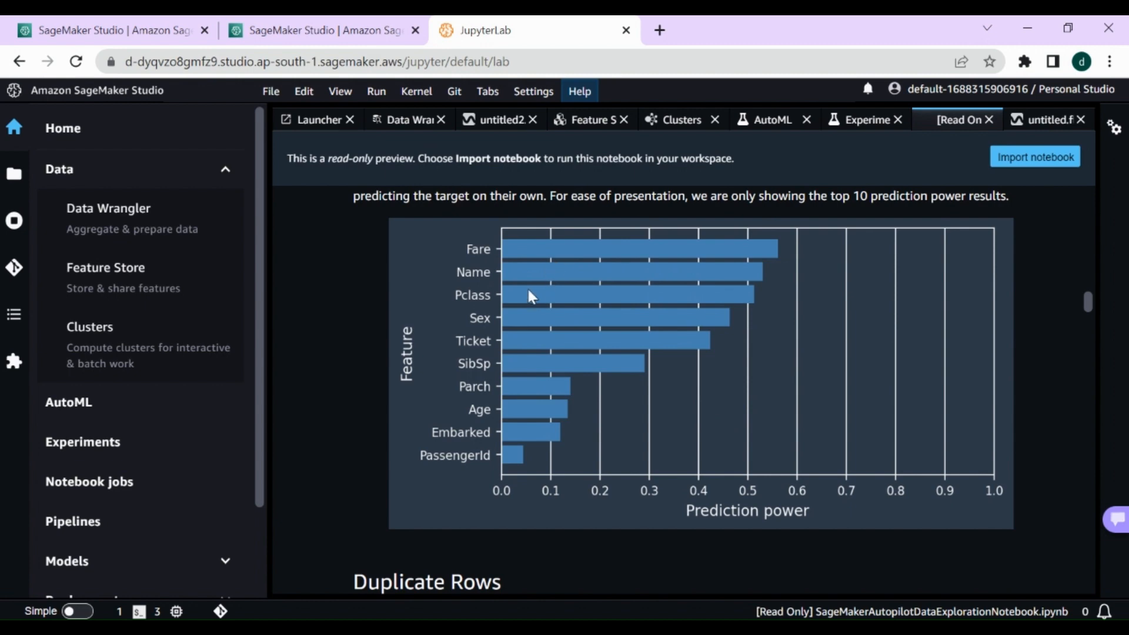
scroll(539, 392, down, 2)
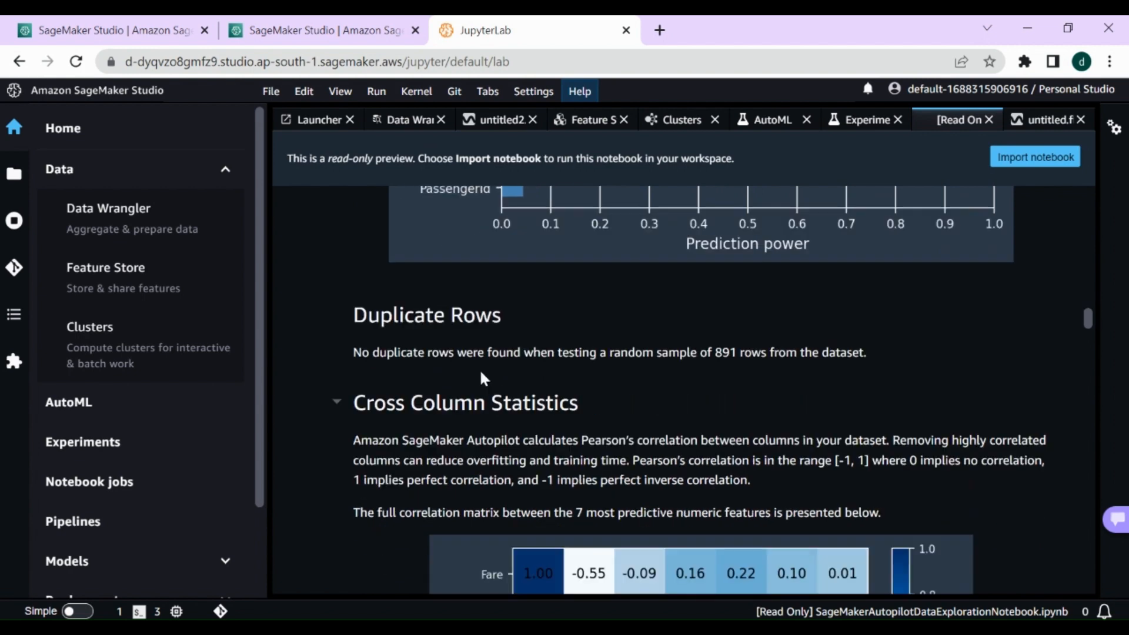
Examine the report's Duplicate Rows, Cross Column Statistics, Anomalous Rows, Missing Values and Cardinality sections
drag(431, 353, 584, 351)
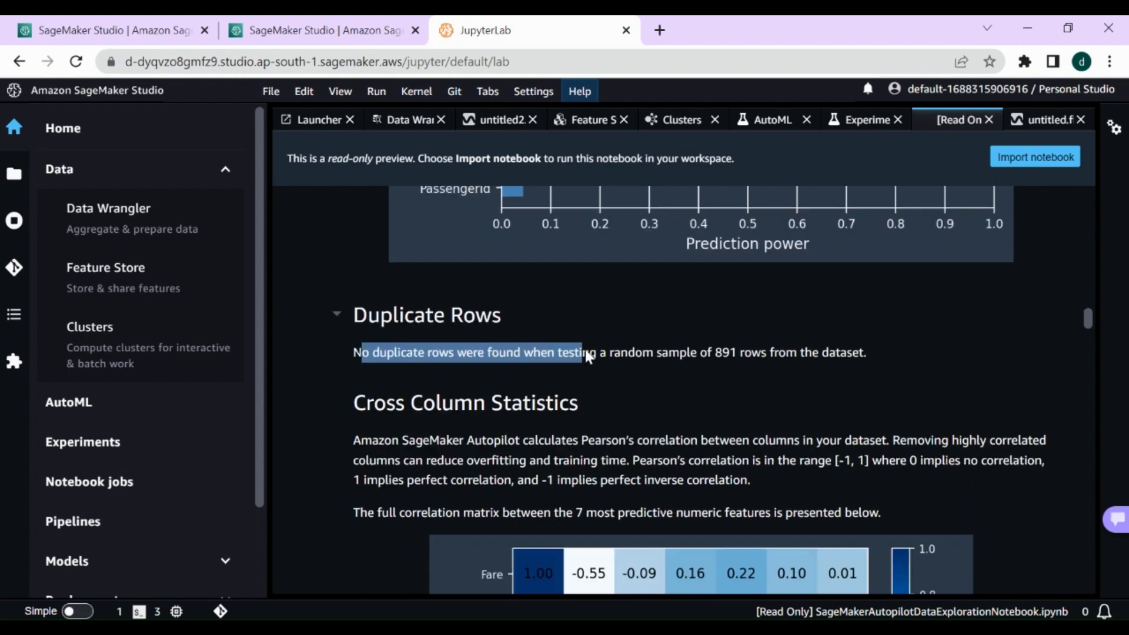
scroll(719, 419, down, 2)
scroll(403, 296, down, 2)
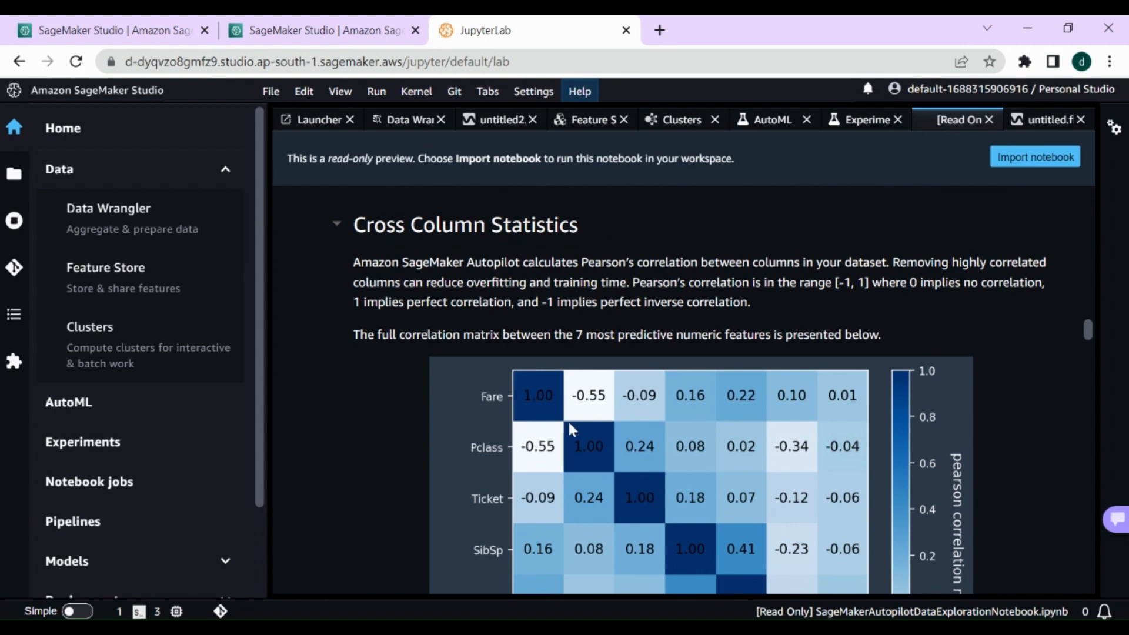
scroll(682, 519, down, 2)
scroll(682, 435, down, 12)
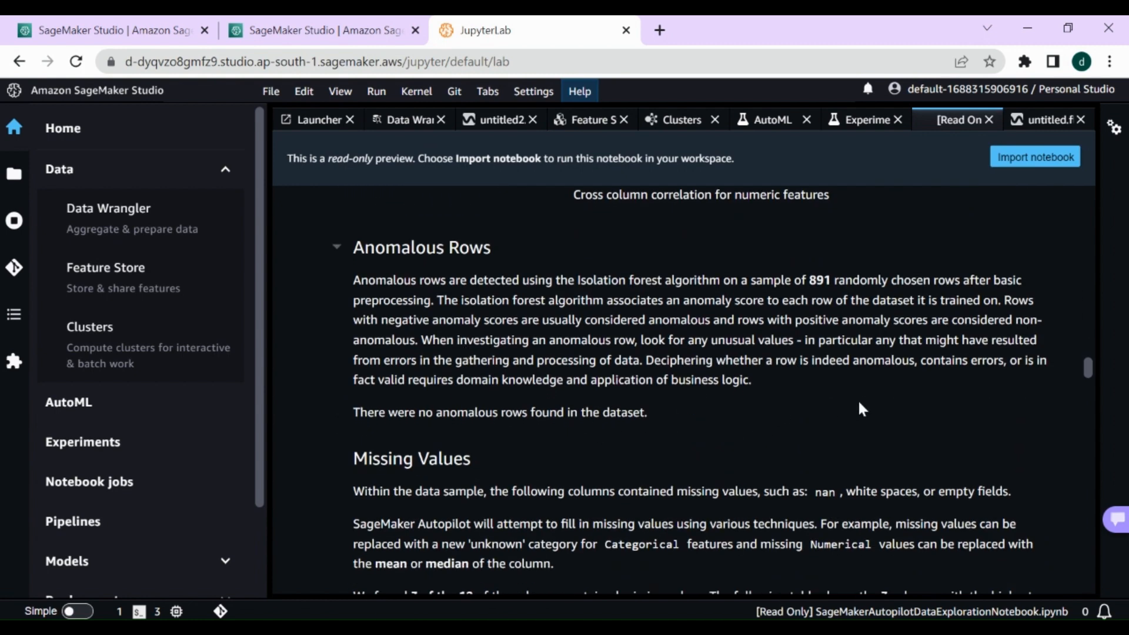
drag(862, 408, 396, 279)
scroll(406, 335, down, 4)
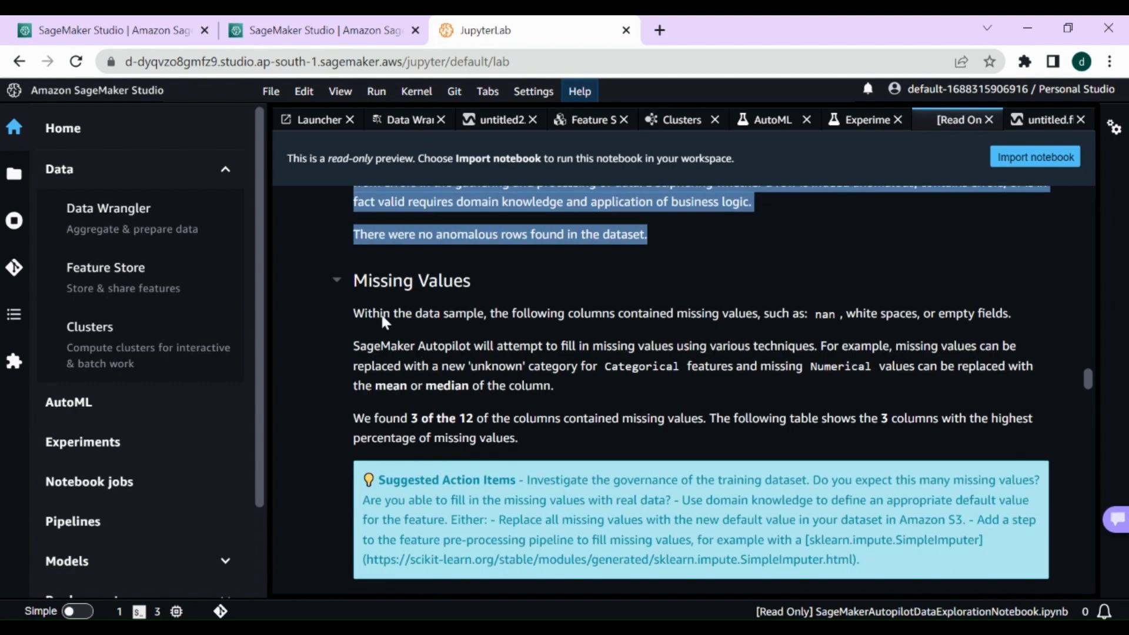
drag(381, 318, 509, 412)
scroll(577, 417, down, 5)
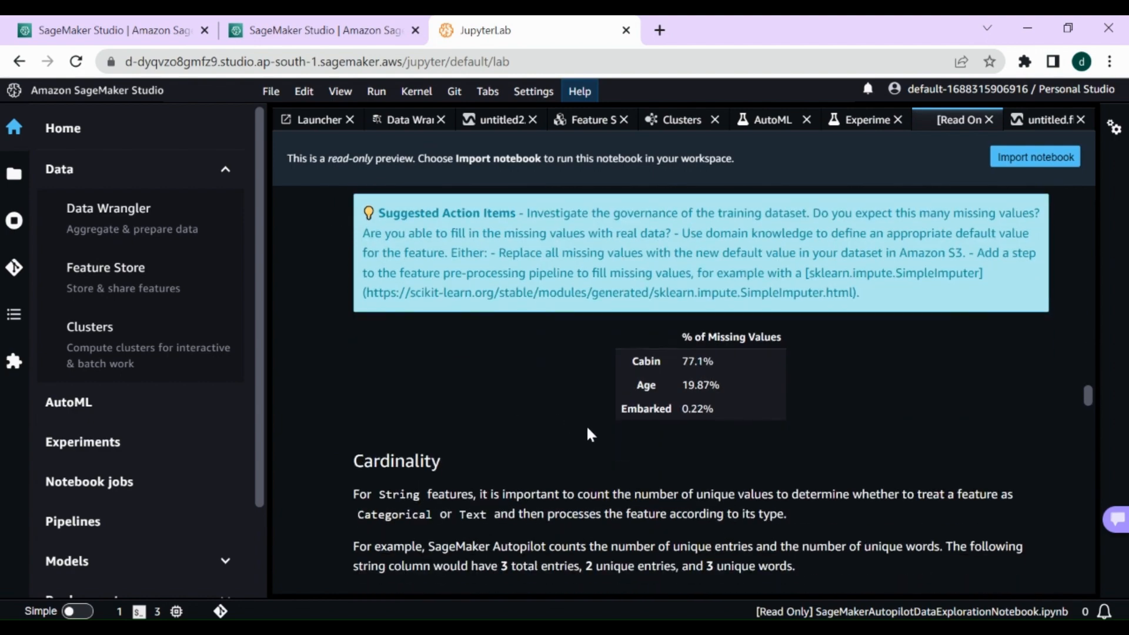
scroll(588, 434, down, 2)
scroll(582, 435, down, 3)
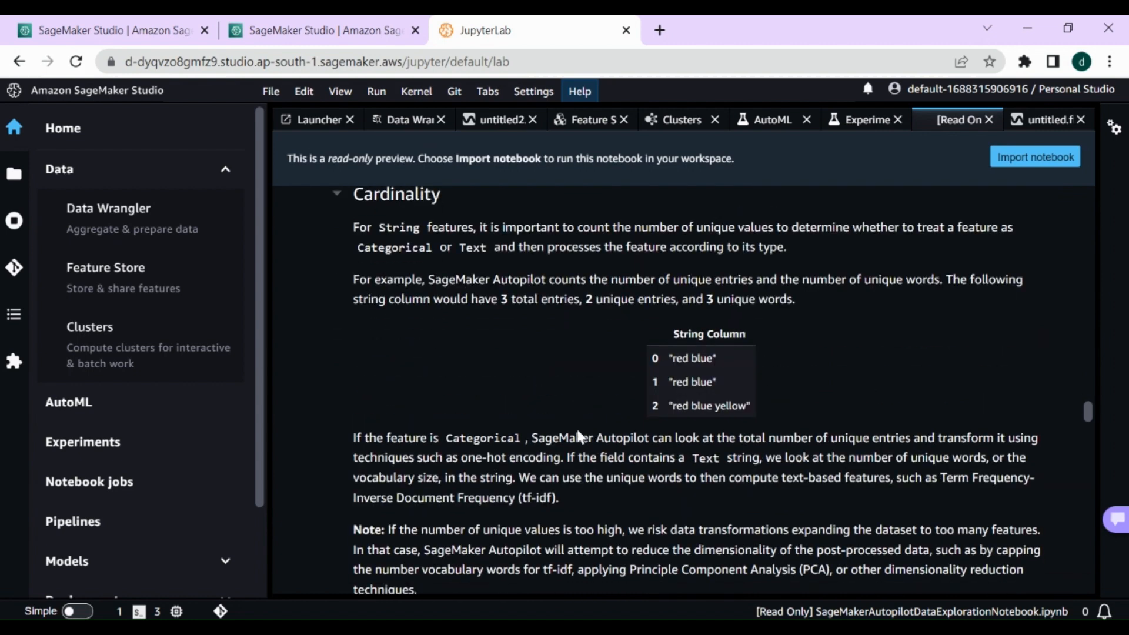
scroll(580, 435, down, 2)
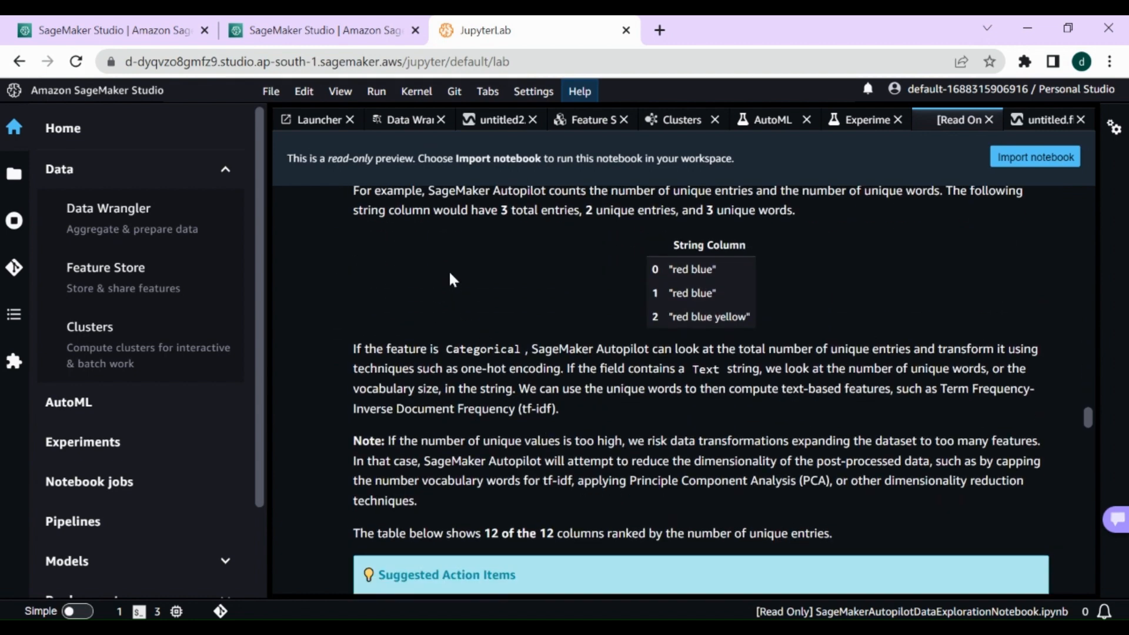
Return to the Autopilot job's experiment page and open its candidate generation notebook
click(336, 30)
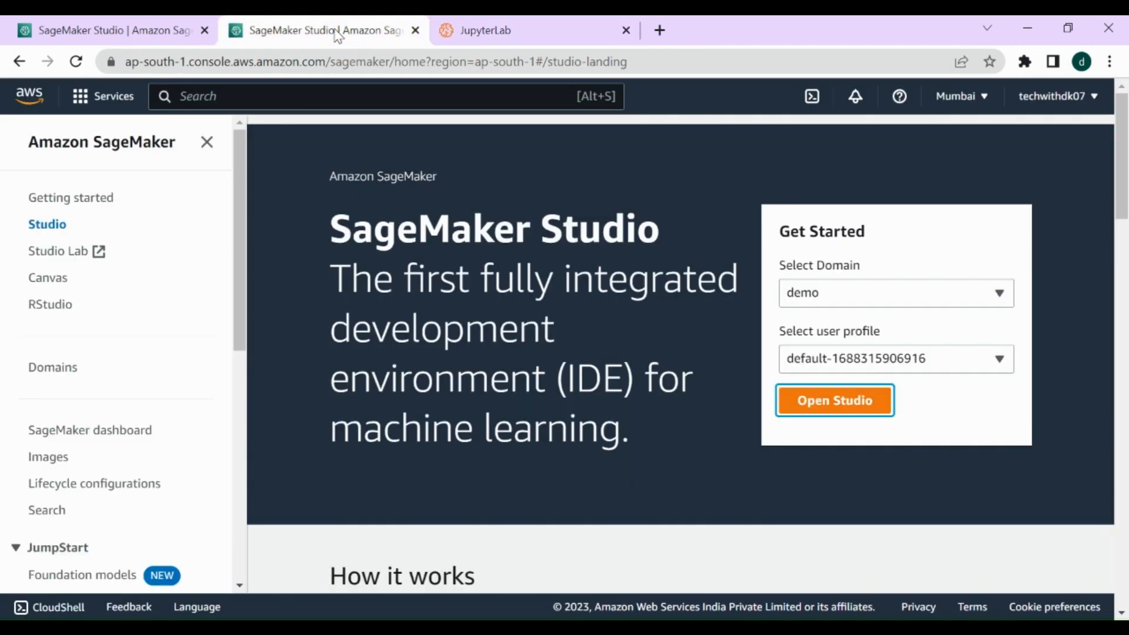
click(525, 26)
click(862, 122)
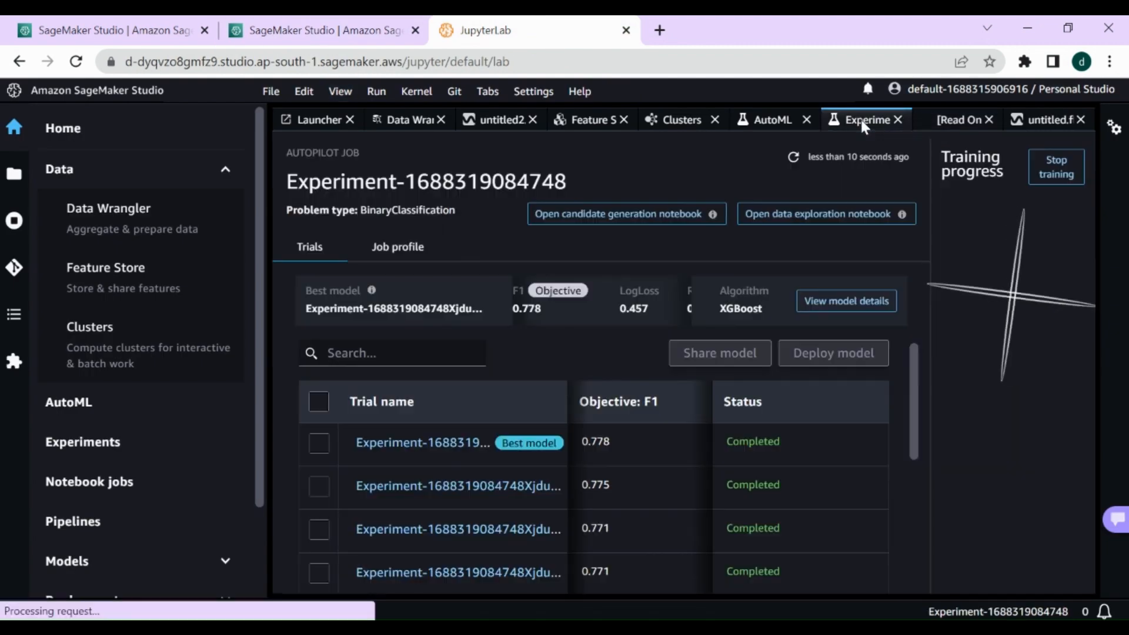
click(632, 227)
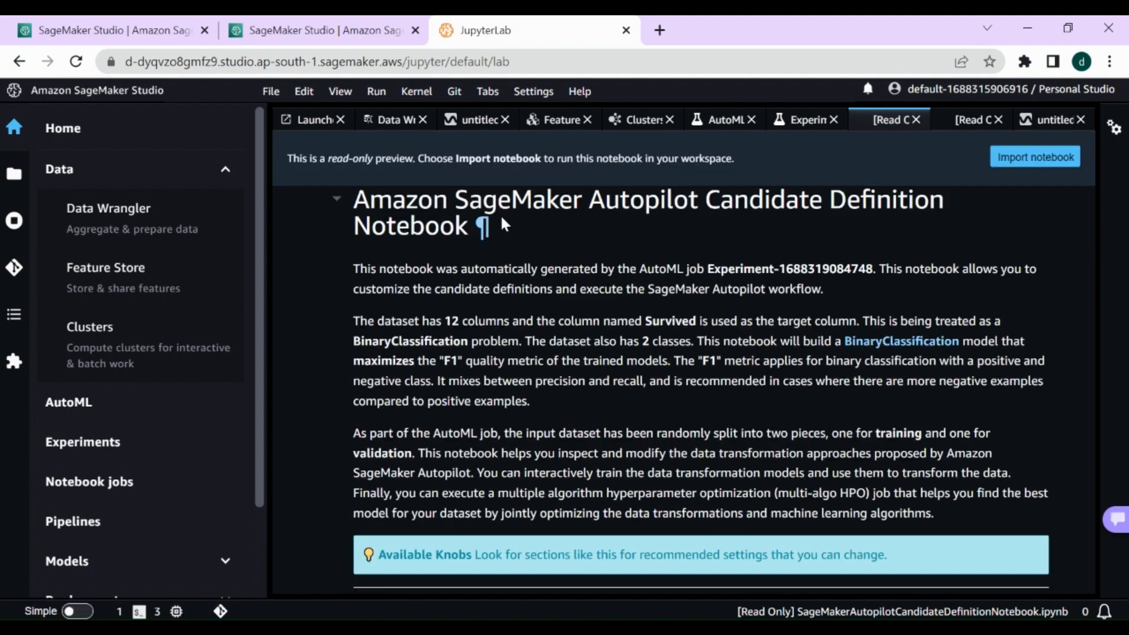
Examine the candidate notebook's SageMaker setup, its code for downloading generated modules, and the Autopilot job and Amazon S3 configuration
scroll(565, 389, down, 10)
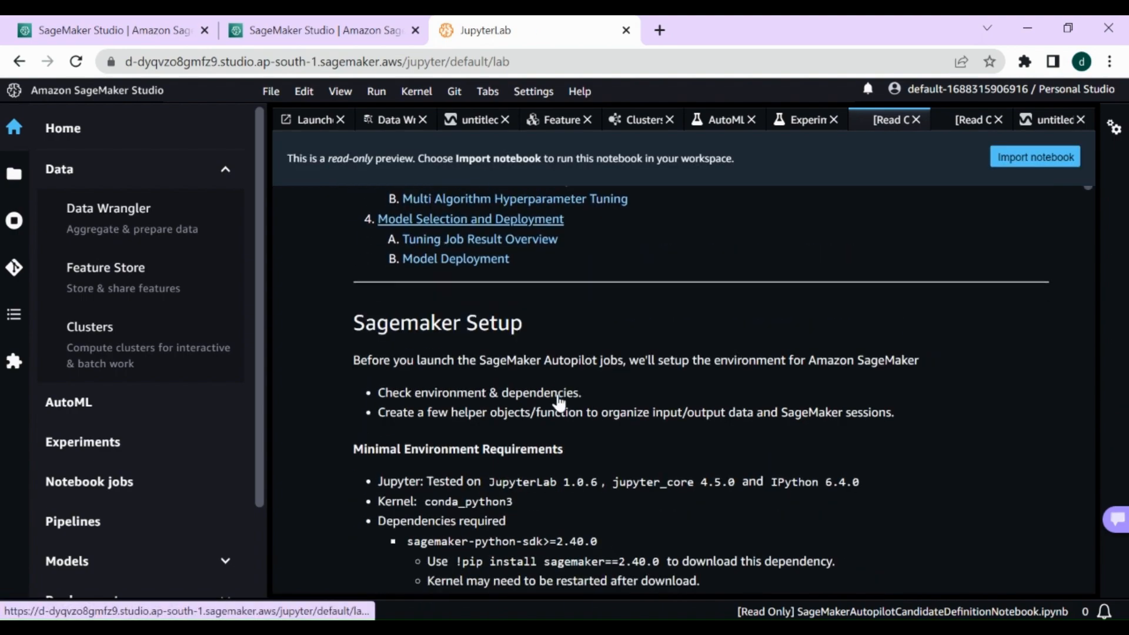
scroll(556, 393, down, 5)
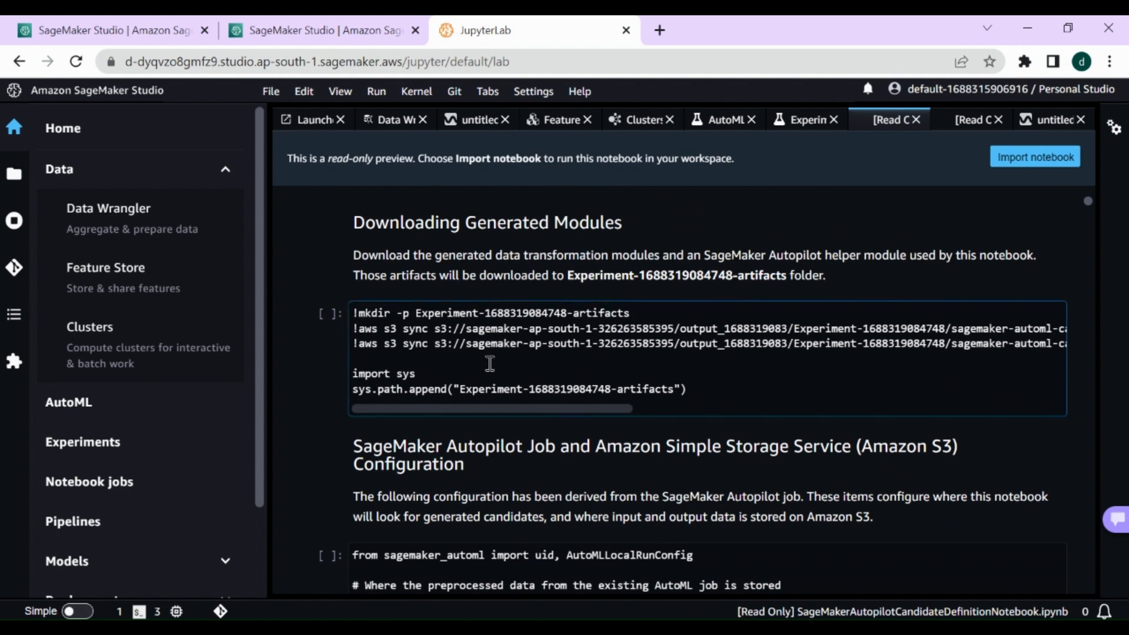
drag(494, 409, 905, 434)
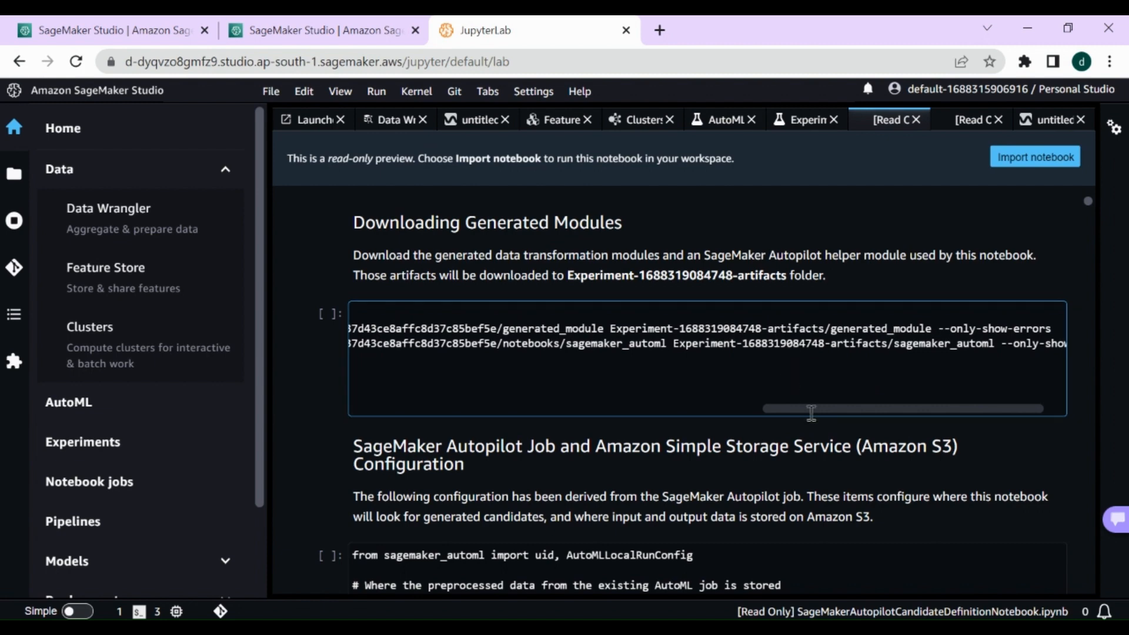
drag(811, 409, 386, 402)
scroll(558, 391, down, 3)
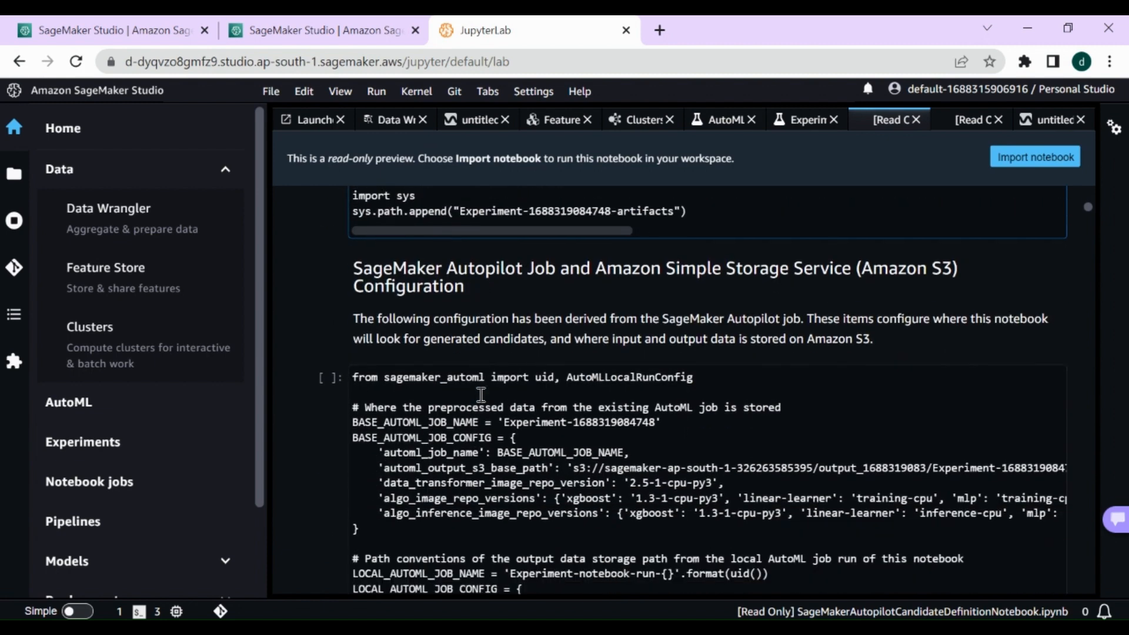
drag(767, 378, 351, 377)
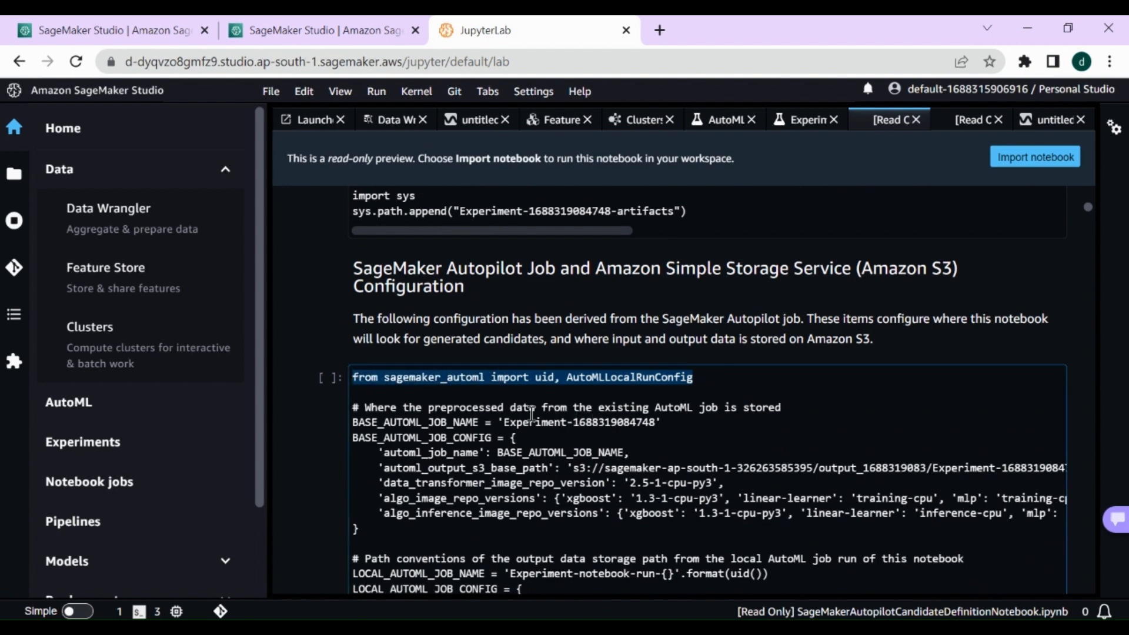
scroll(527, 479, down, 3)
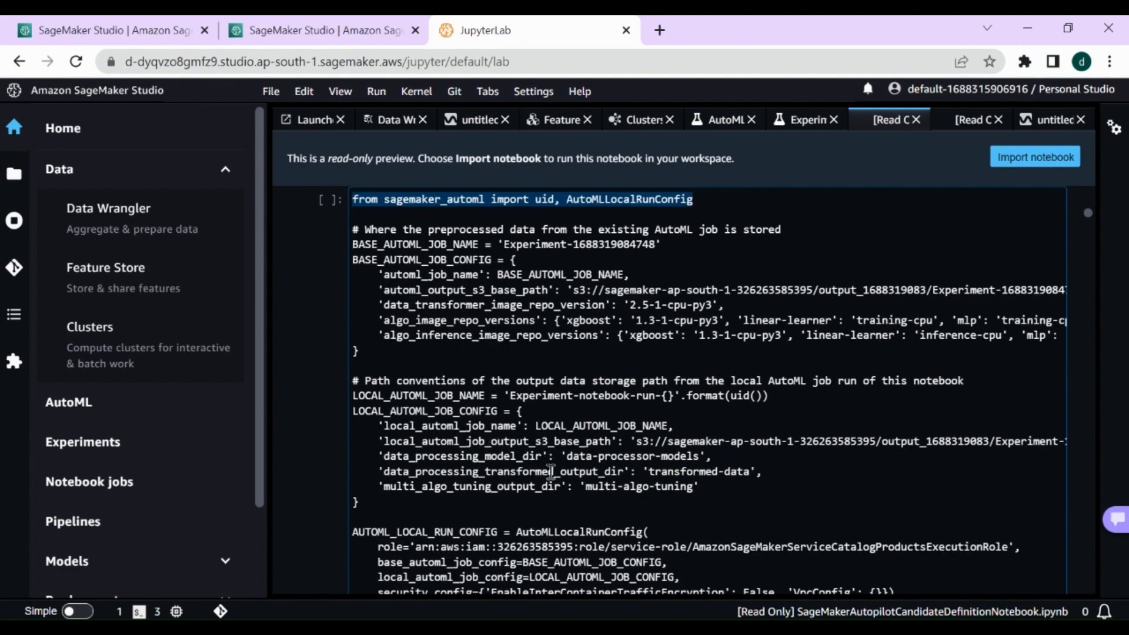
drag(698, 487, 378, 440)
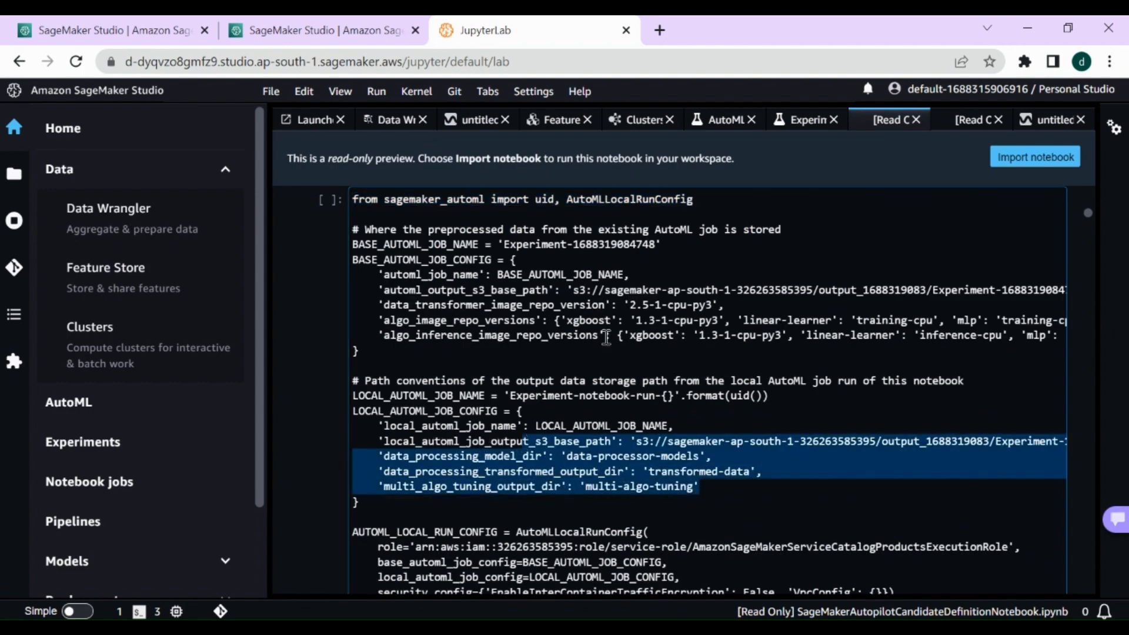
Examine the Candidate Pipelines and Generated Candidates sections down to the dpp0-xgboost description
scroll(564, 493, down, 5)
scroll(565, 494, down, 3)
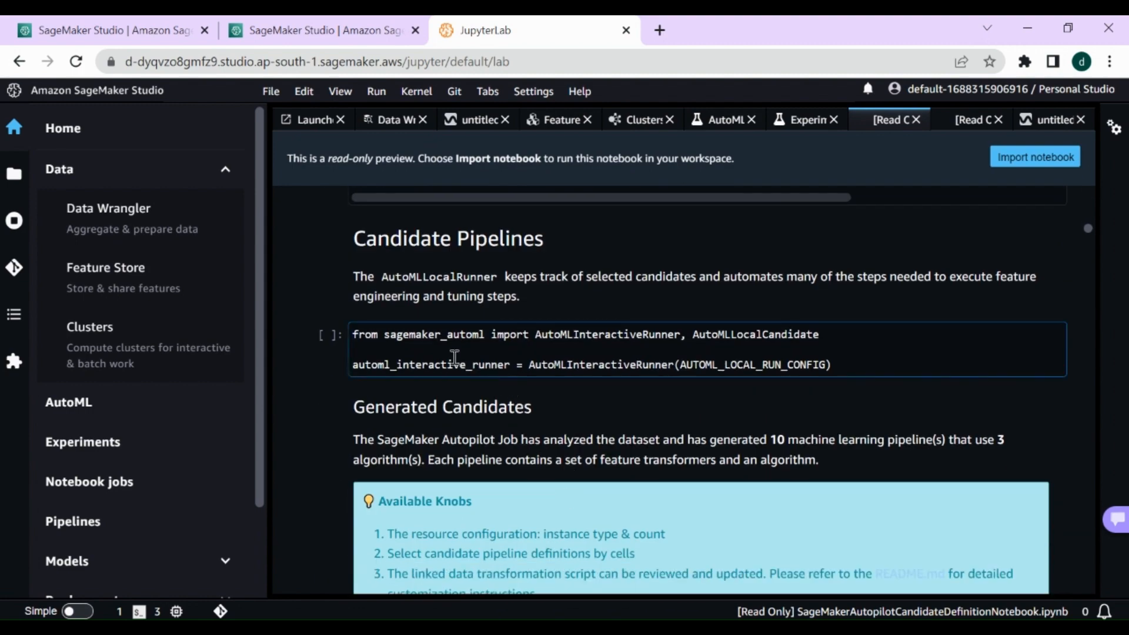
scroll(549, 388, down, 3)
scroll(551, 389, down, 3)
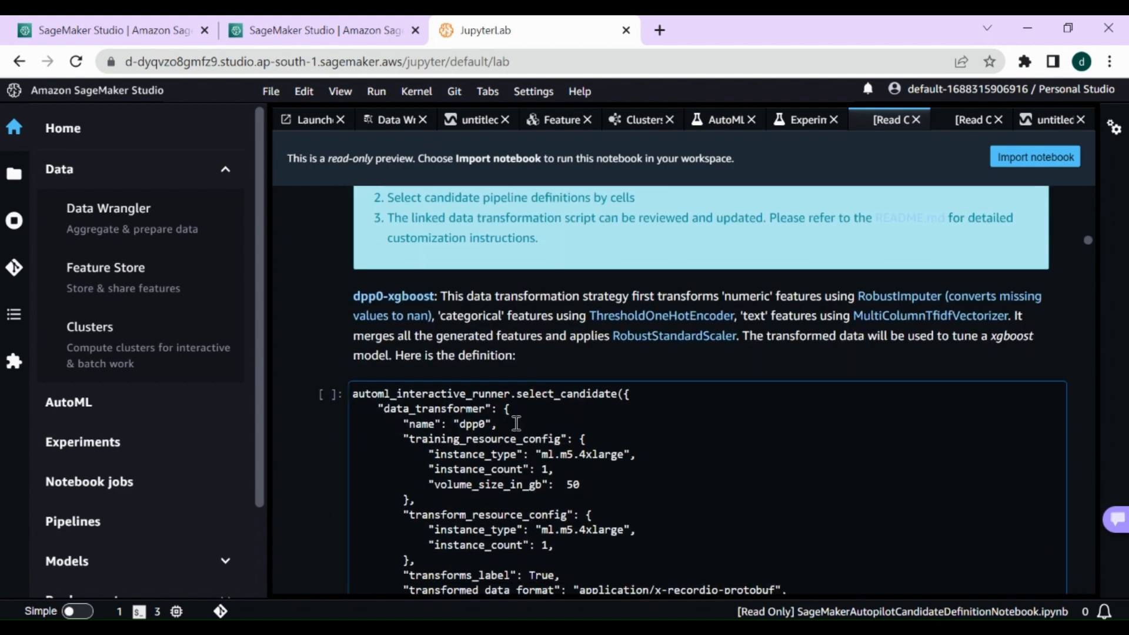
Examine the algorithm name and training resource settings in the dpp0-xgboost definition, and continue to the dpp1-xgboost candidate
scroll(517, 435, down, 3)
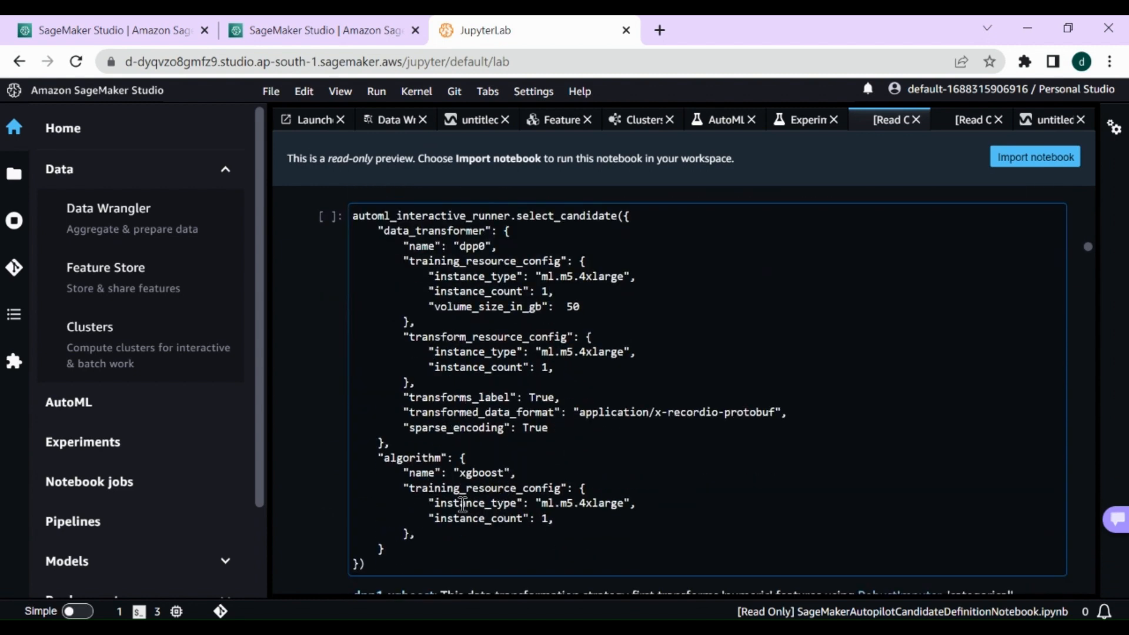
double_click(439, 474)
double_click(485, 474)
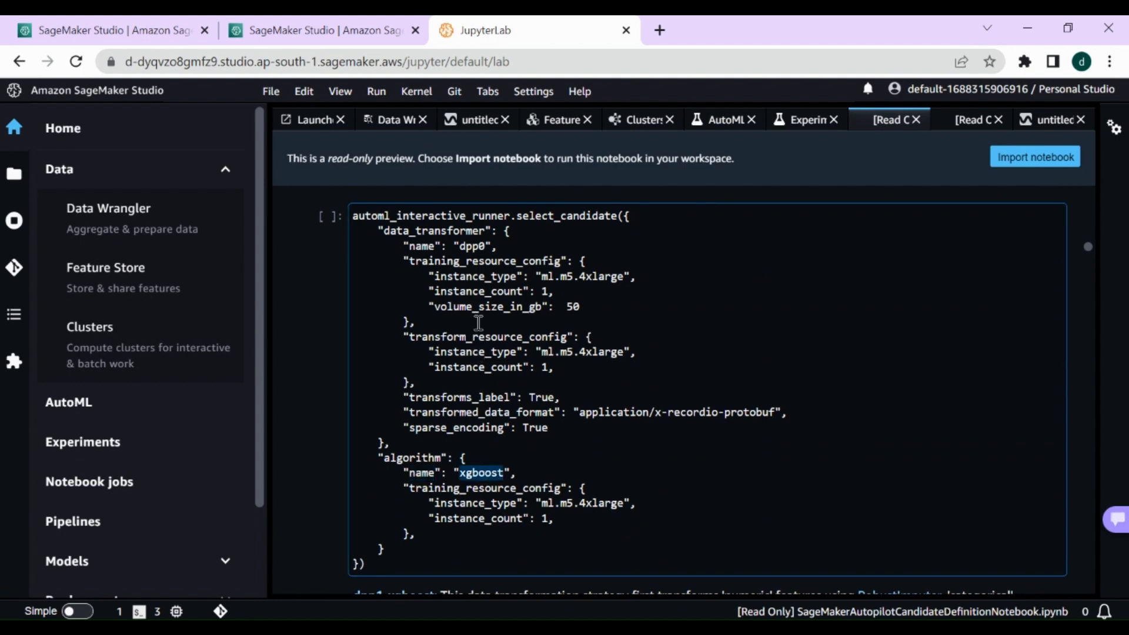
double_click(489, 276)
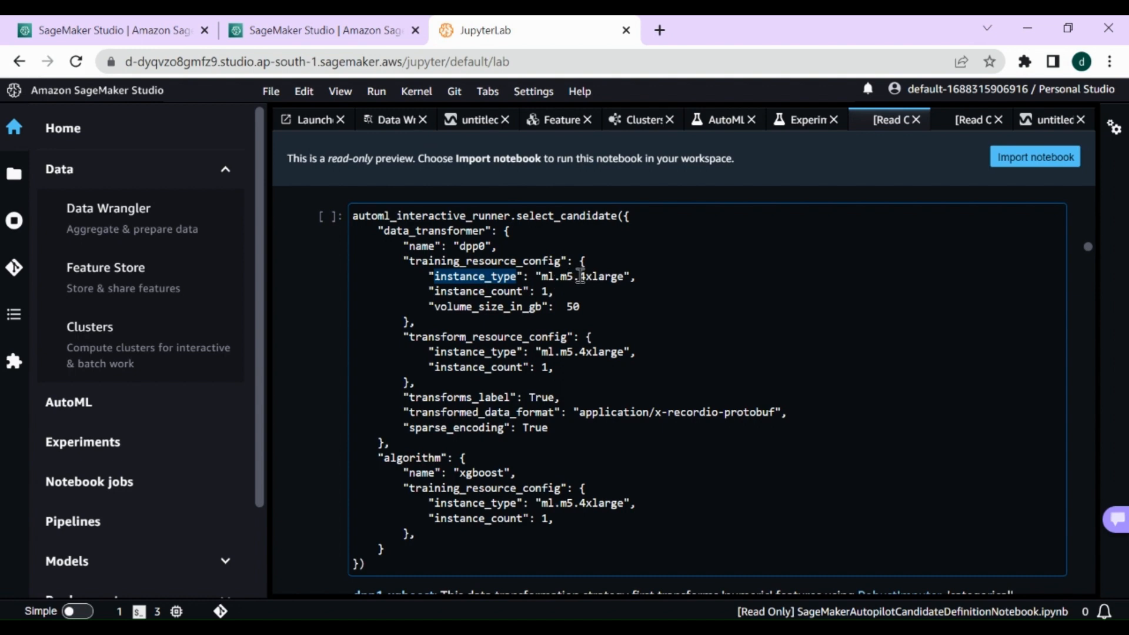
drag(566, 291, 417, 277)
double_click(496, 307)
click(569, 303)
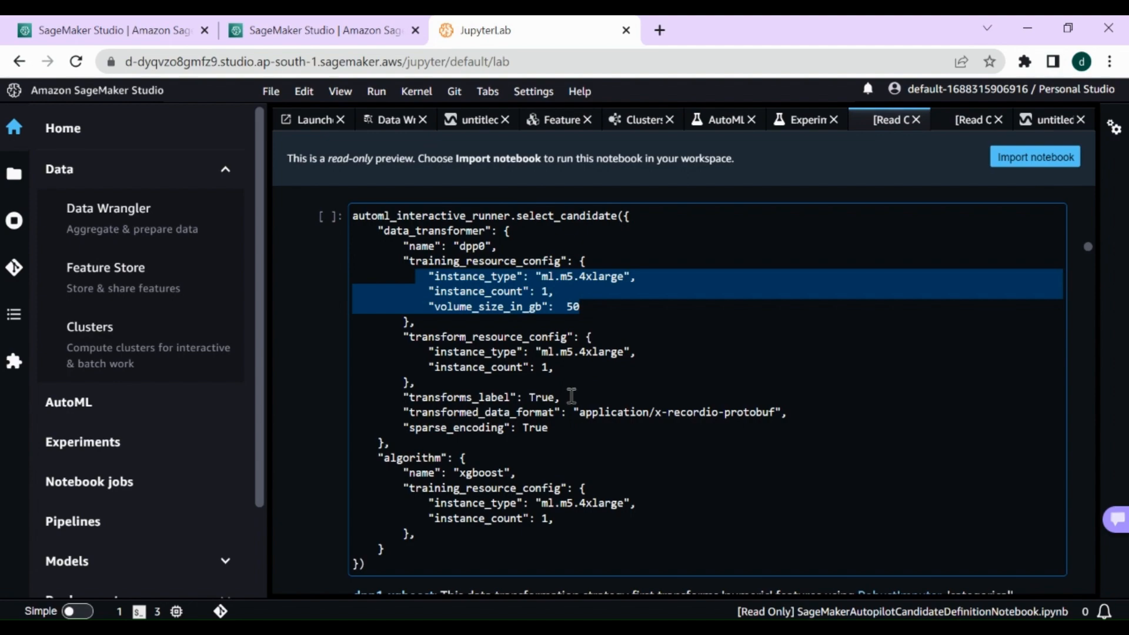
scroll(503, 429, down, 6)
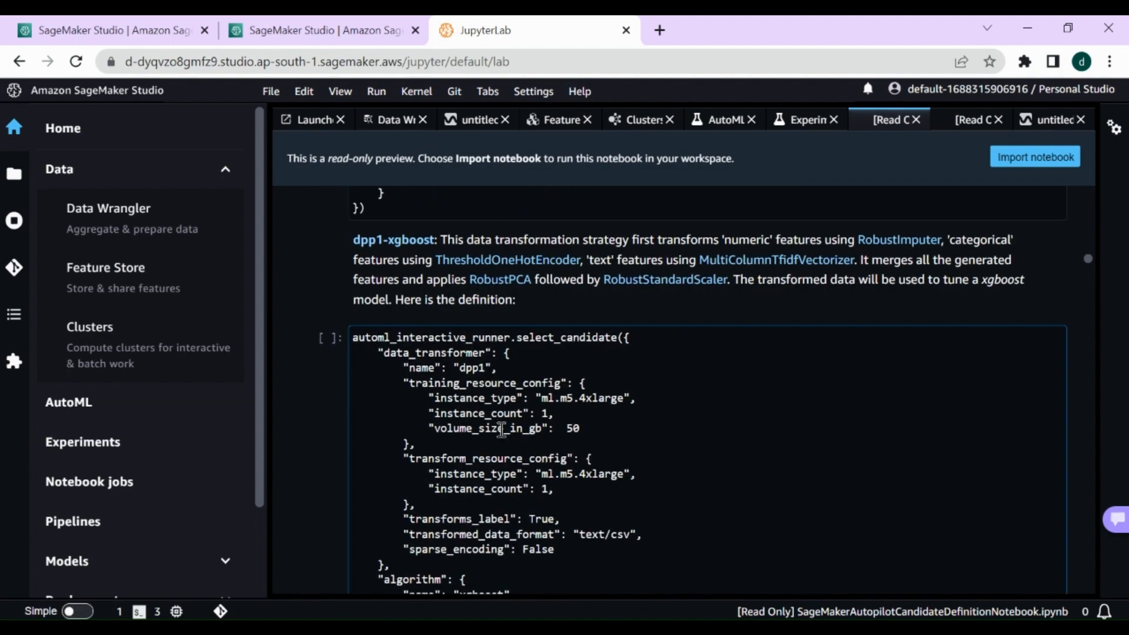
Examine the remaining generated candidates, the Run Data Transformation Steps section and the start of Multi Algorithm Hyperparameter Tuning
scroll(502, 429, down, 20)
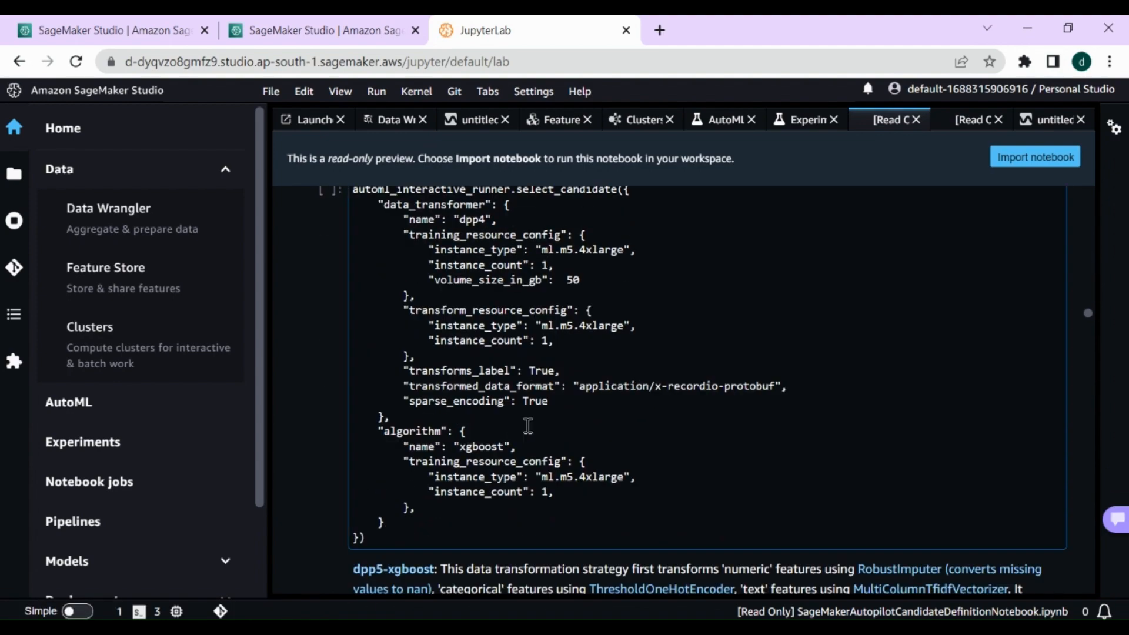
scroll(527, 425, down, 20)
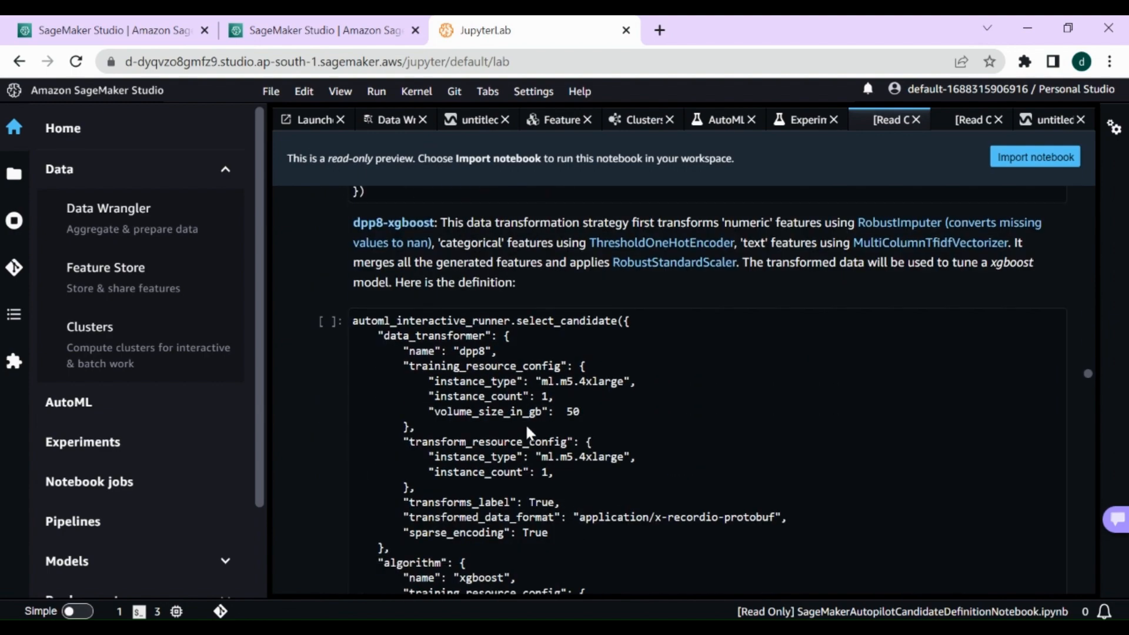
scroll(527, 430, down, 20)
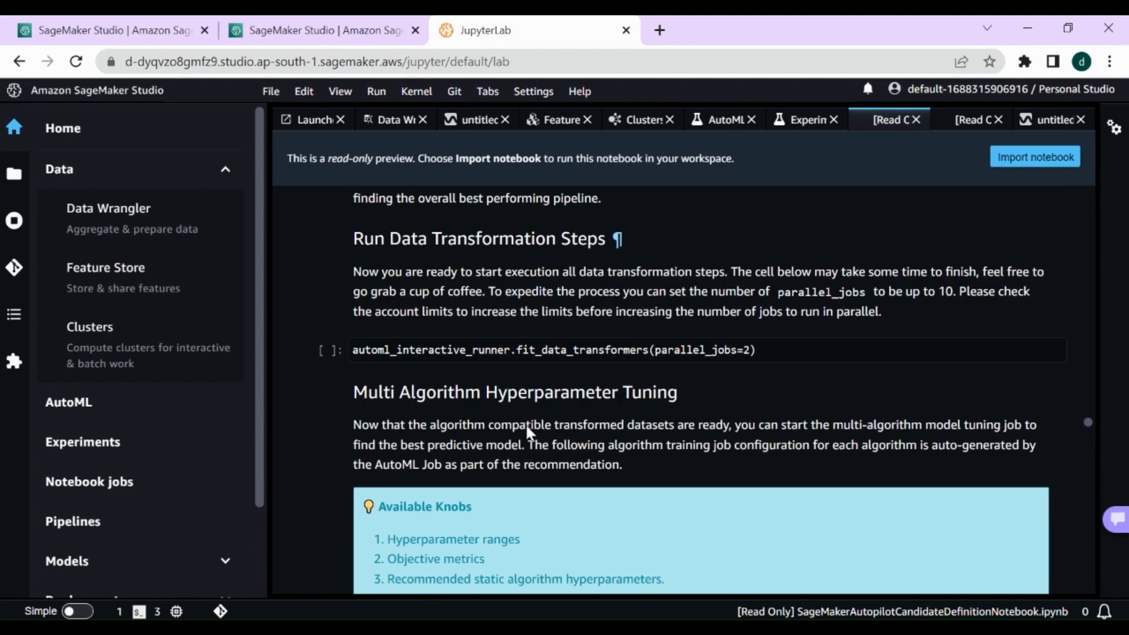
scroll(527, 429, down, 6)
scroll(524, 419, down, 5)
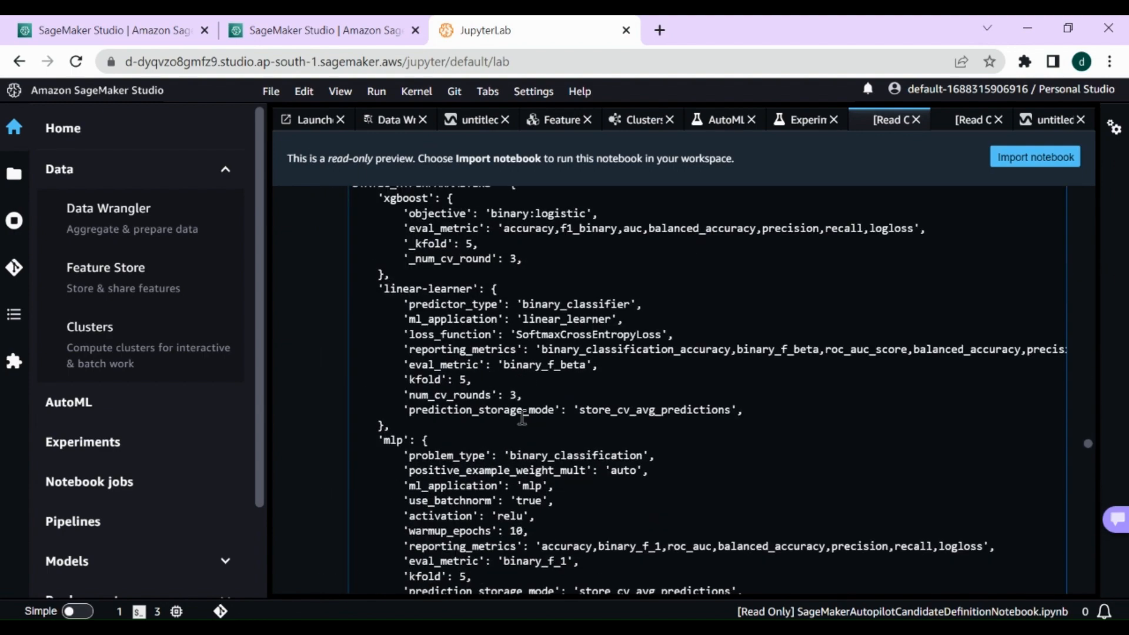
Examine the static hyperparameters for xgboost, linear-learner and mlp, highlighting linear-learner's kfold and num_cv_rounds
scroll(572, 494, down, 1)
scroll(572, 495, down, 1)
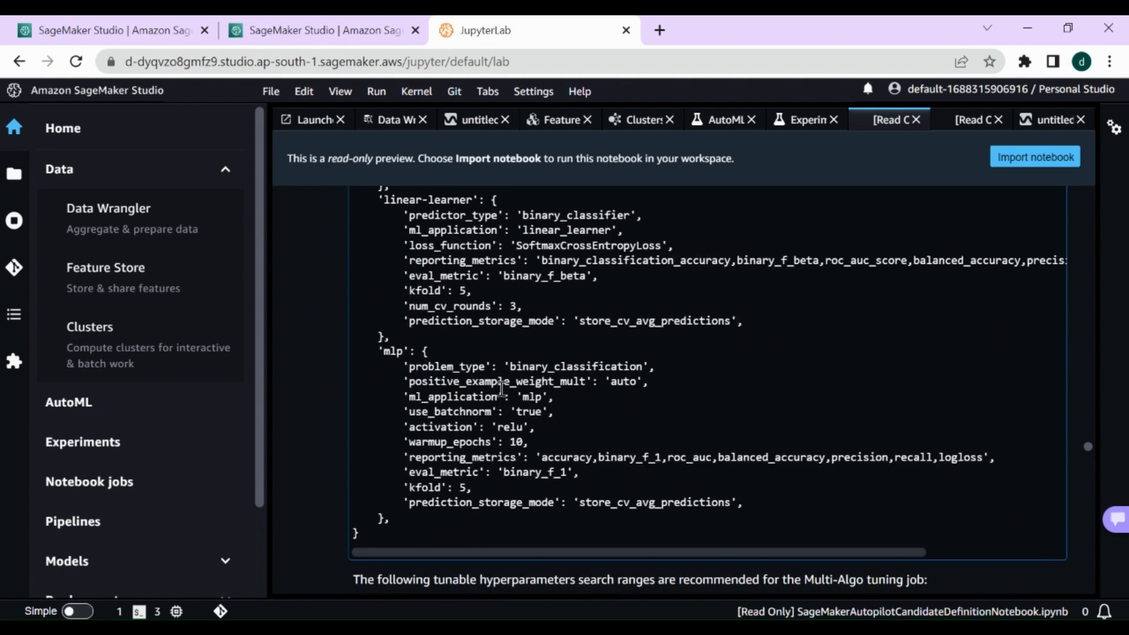
scroll(501, 388, up, 2)
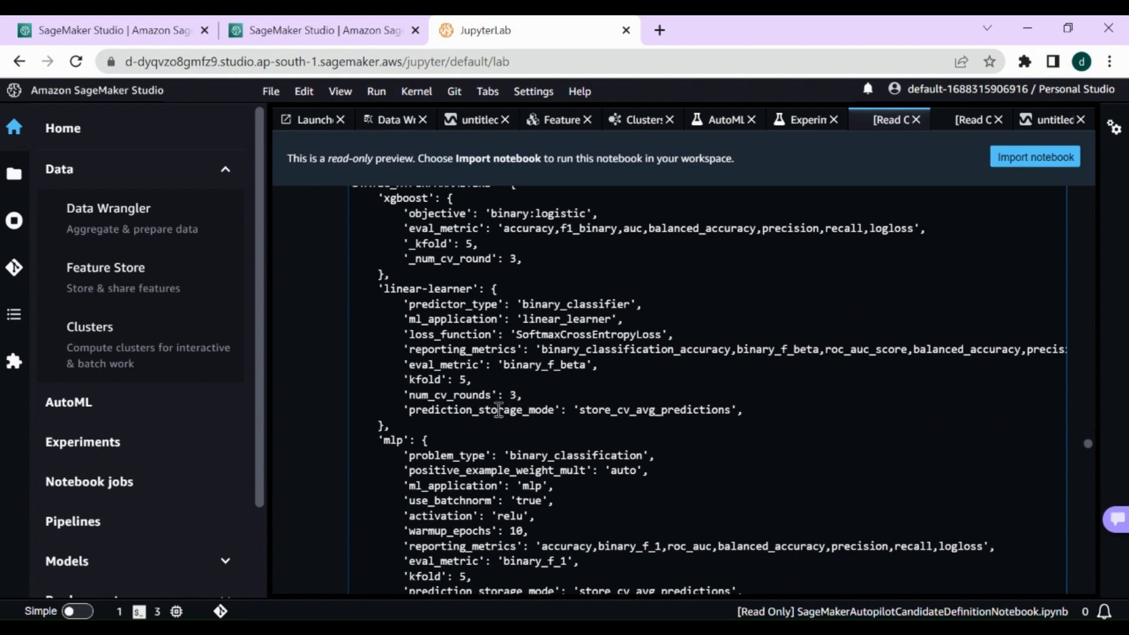
double_click(436, 380)
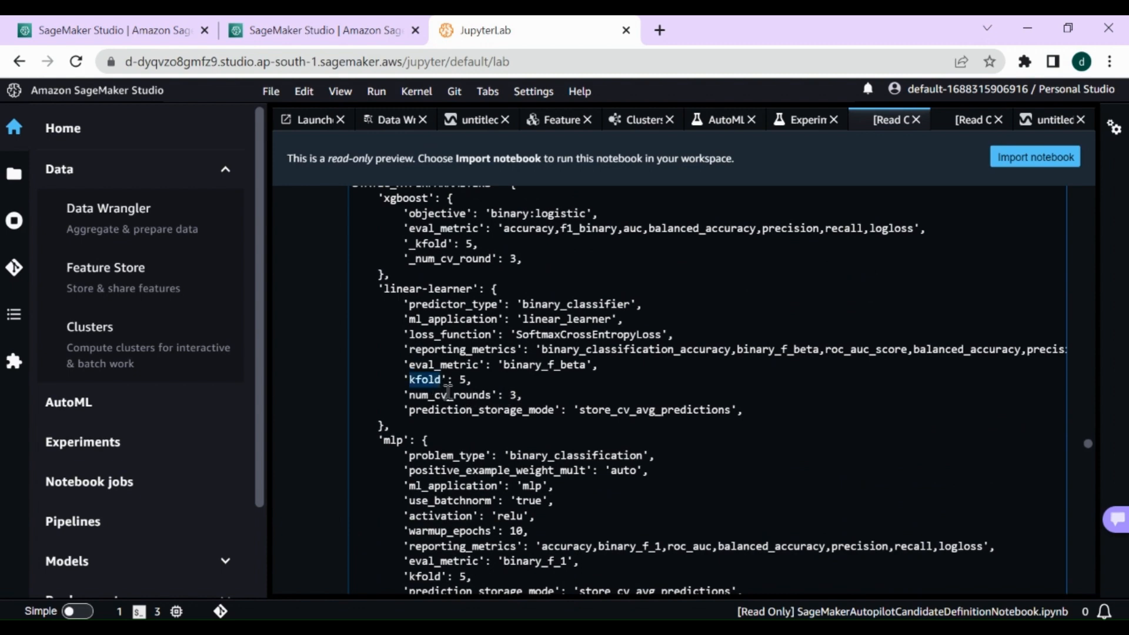
double_click(450, 395)
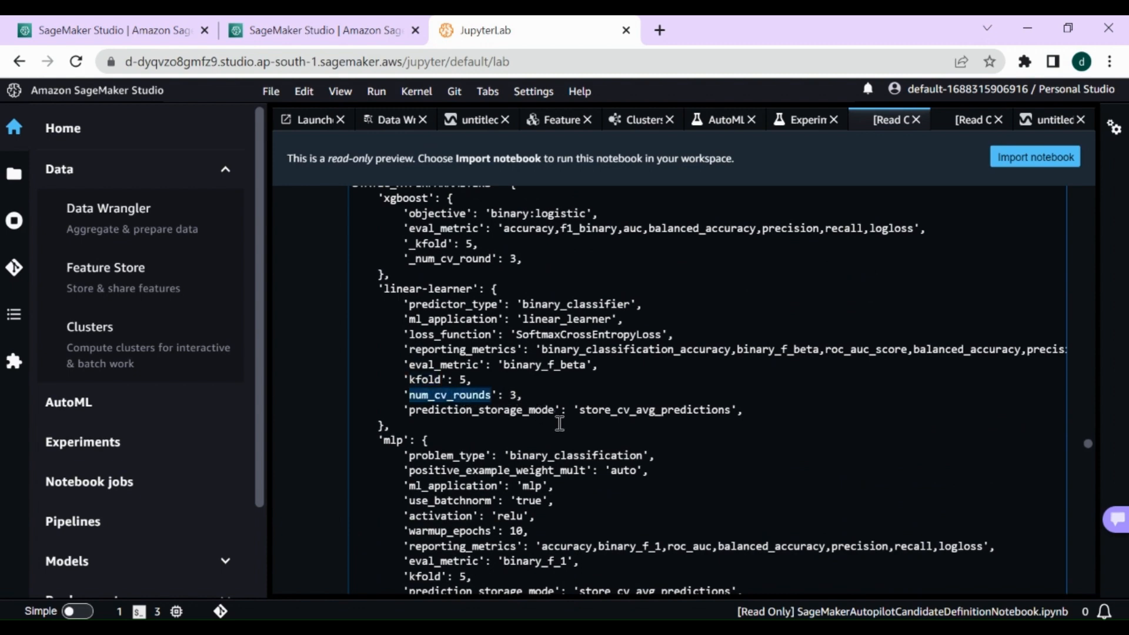
Examine the Prepare Multi-Algorithm Tuner Input section and the model deployment code under Deploying Best Pipeline
scroll(559, 424, down, 15)
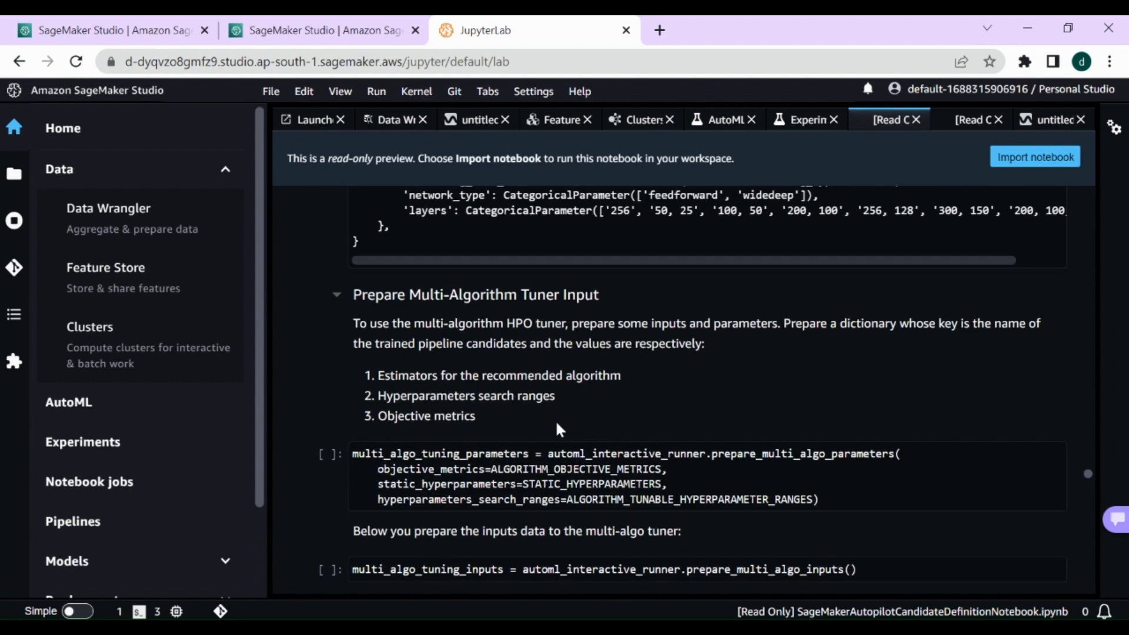
scroll(556, 426, down, 10)
scroll(364, 347, up, 3)
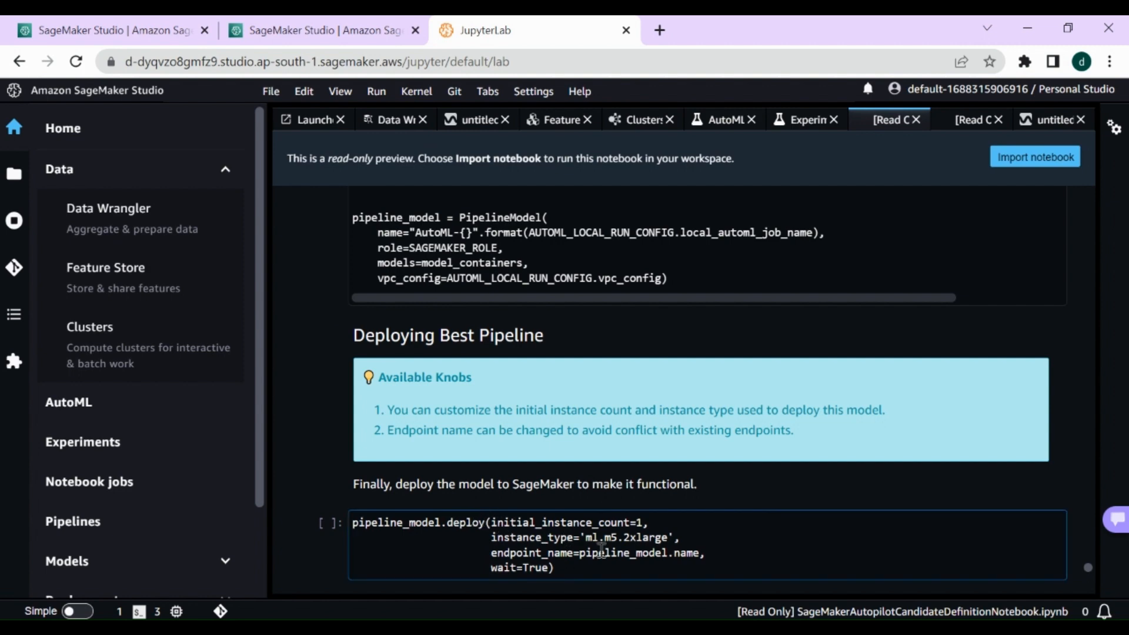
drag(602, 569, 504, 515)
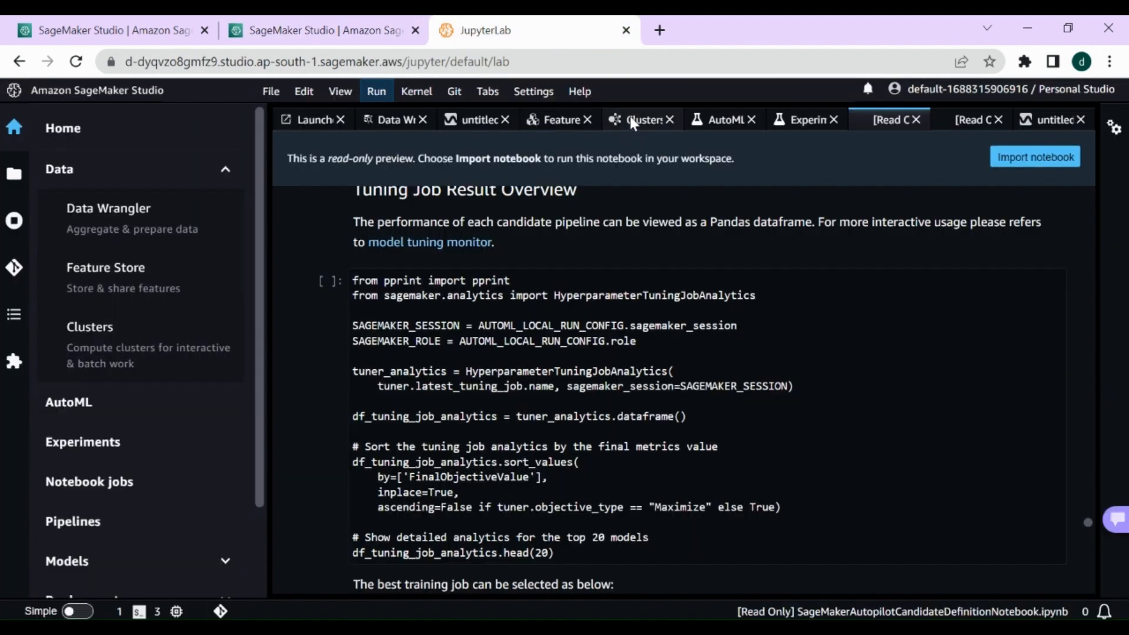
click(633, 117)
click(555, 120)
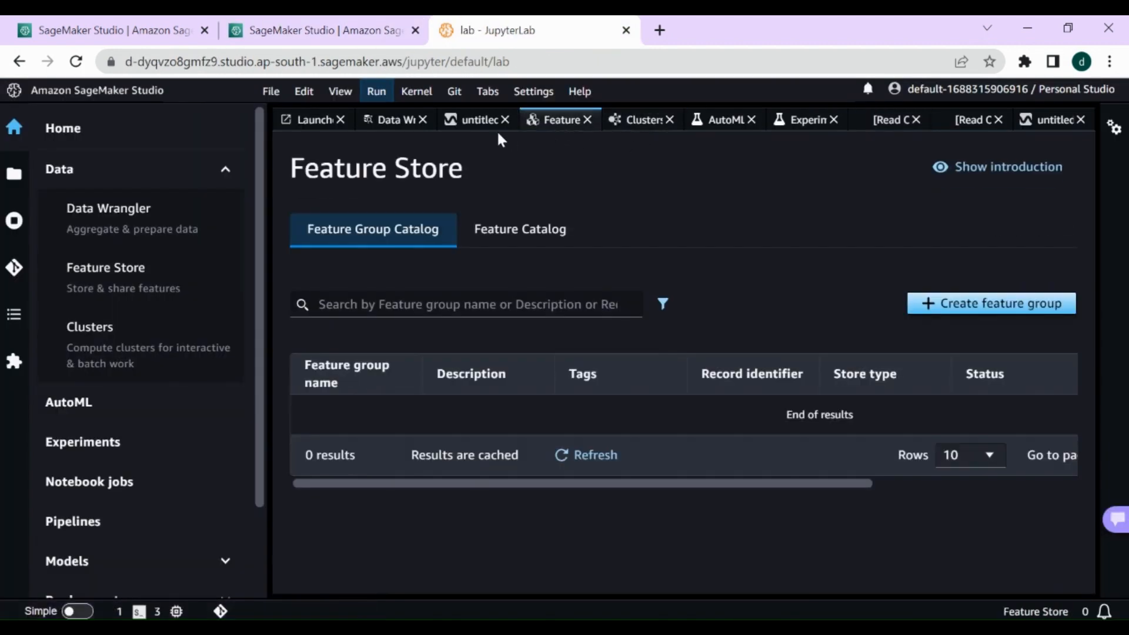
click(478, 118)
click(639, 119)
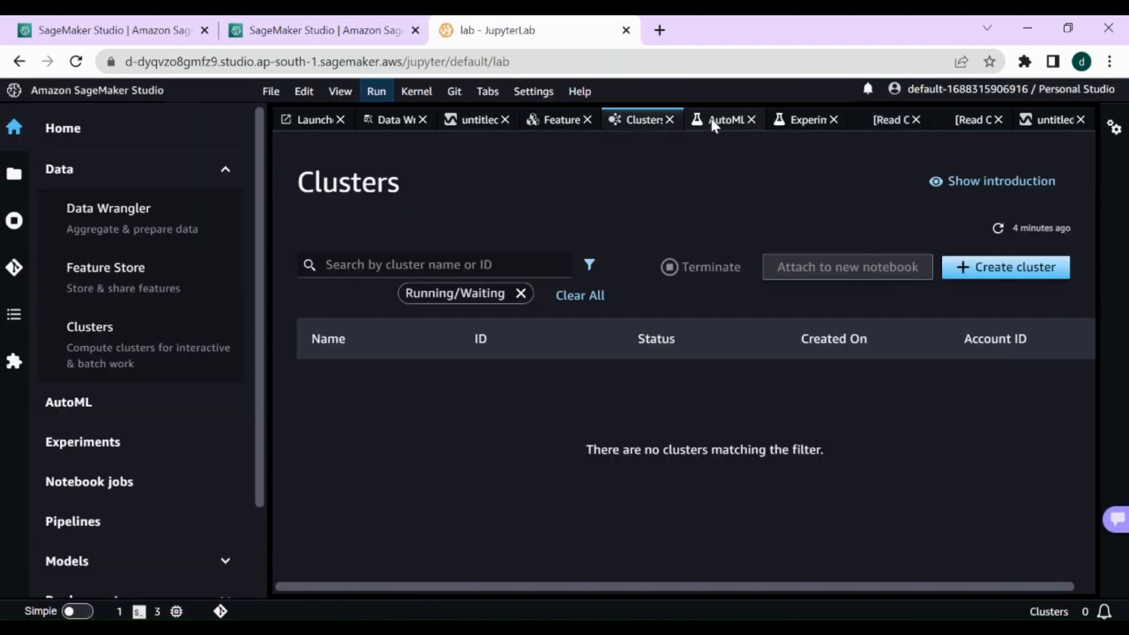
click(716, 122)
click(806, 121)
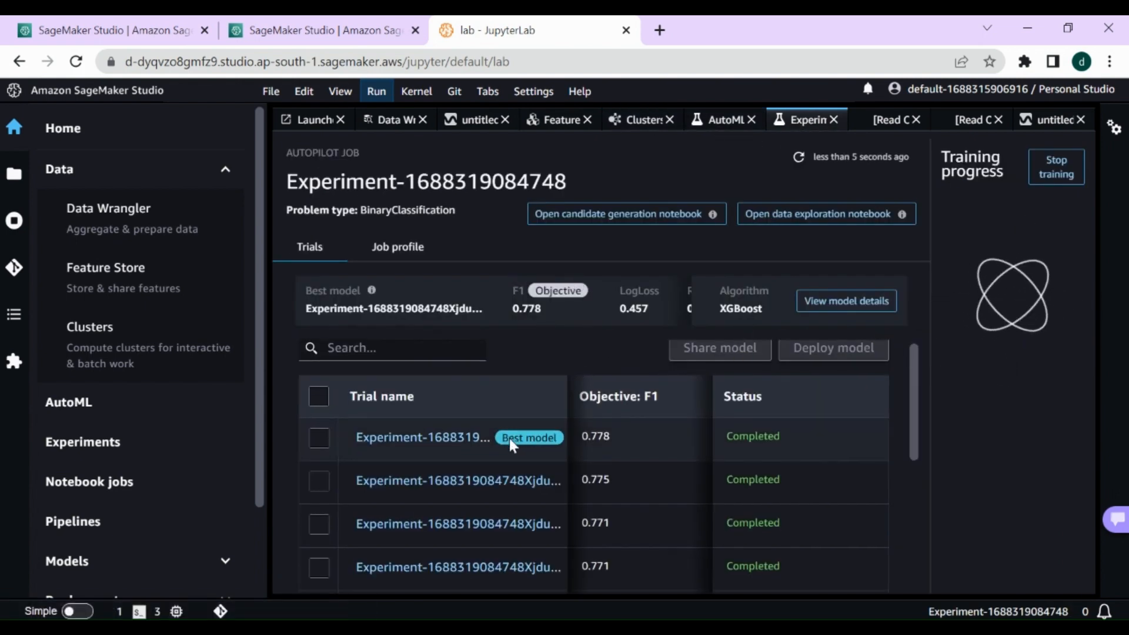
scroll(510, 442, down, 5)
scroll(544, 453, up, 5)
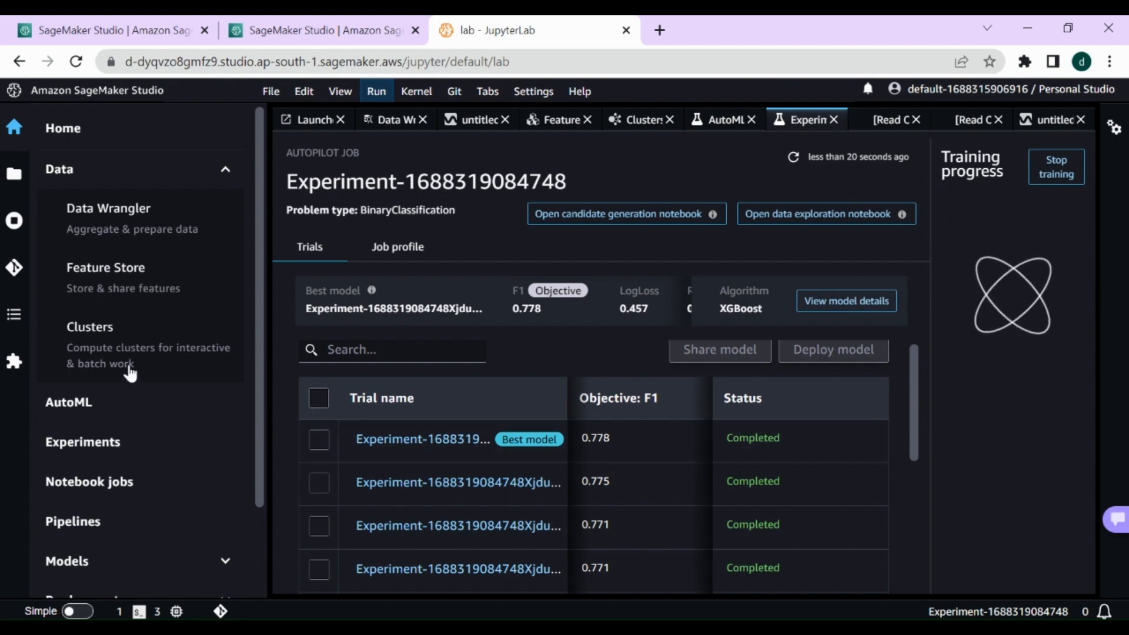
click(99, 442)
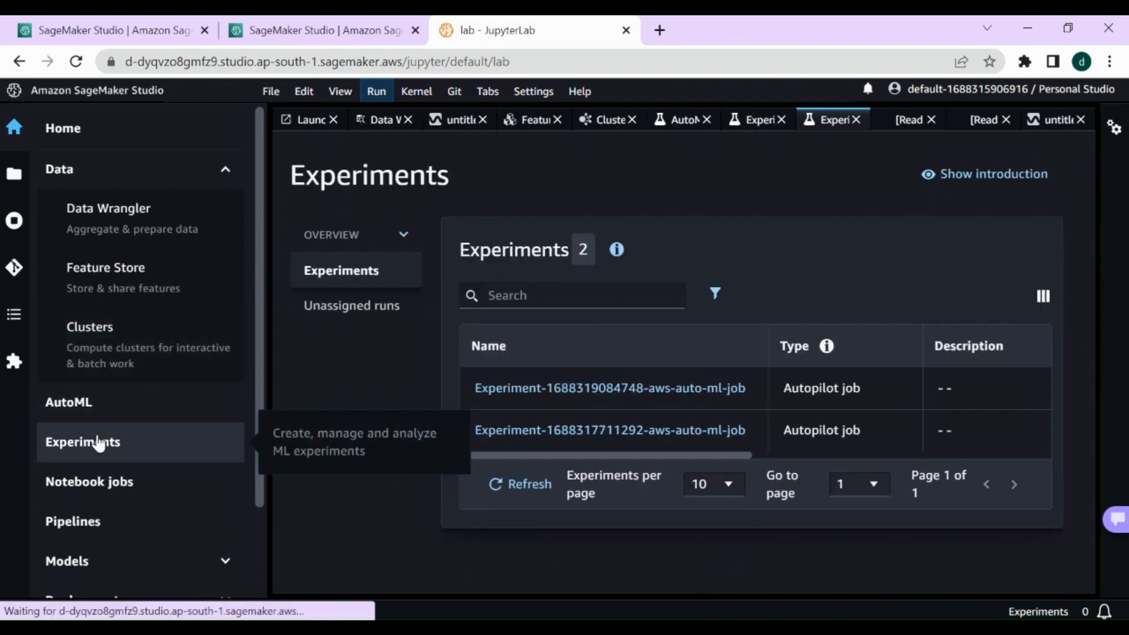
click(588, 400)
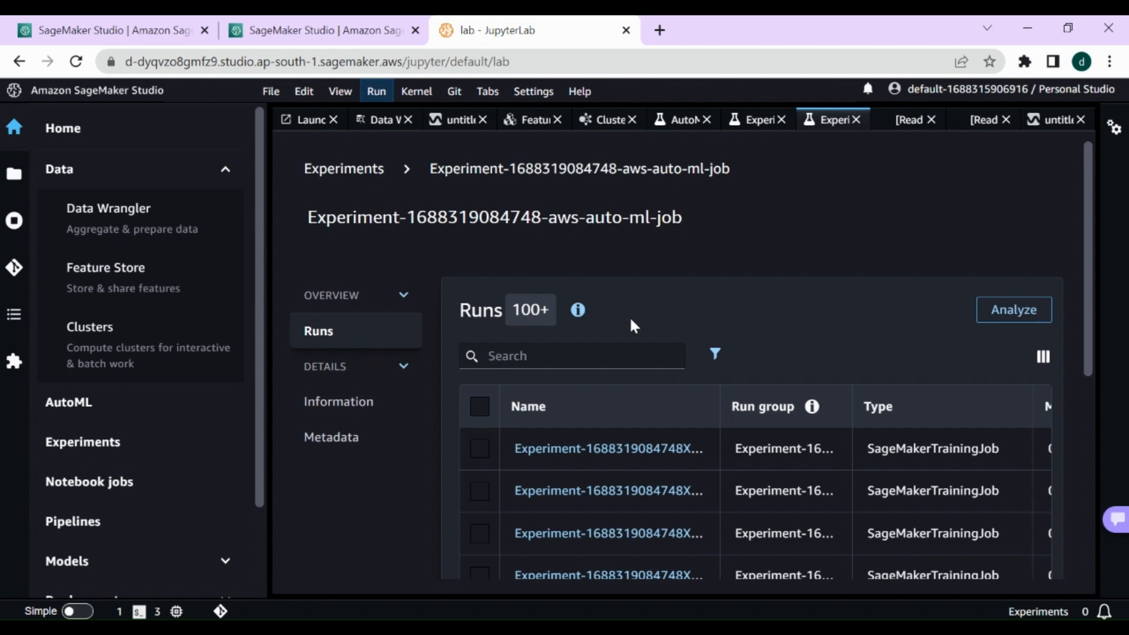
click(479, 450)
click(479, 492)
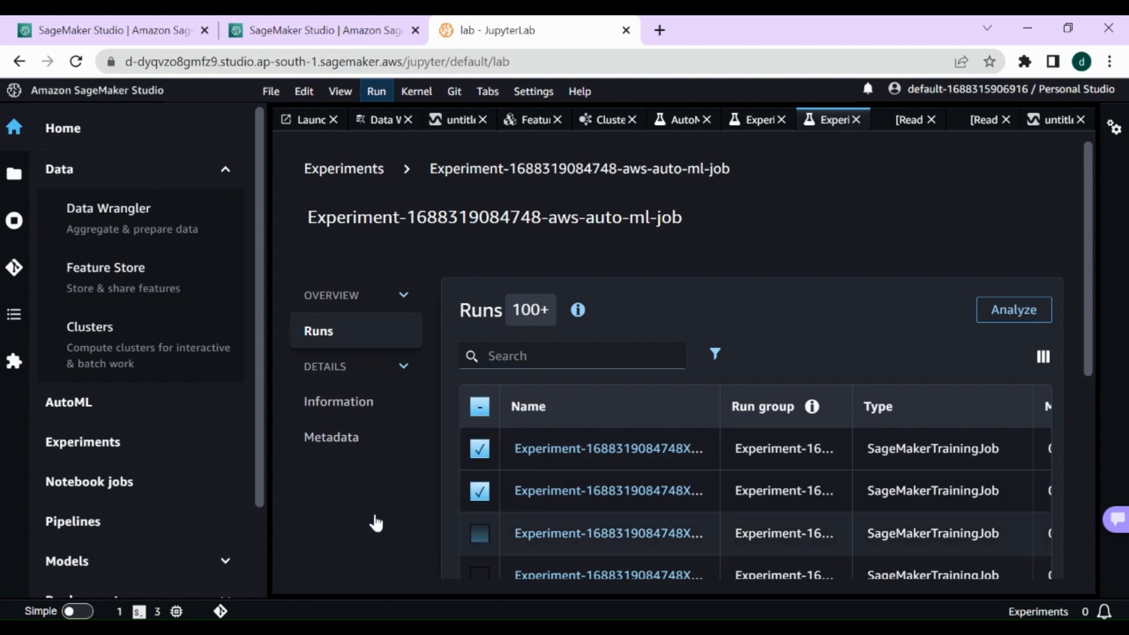
click(480, 533)
scroll(464, 529, down, 2)
click(479, 485)
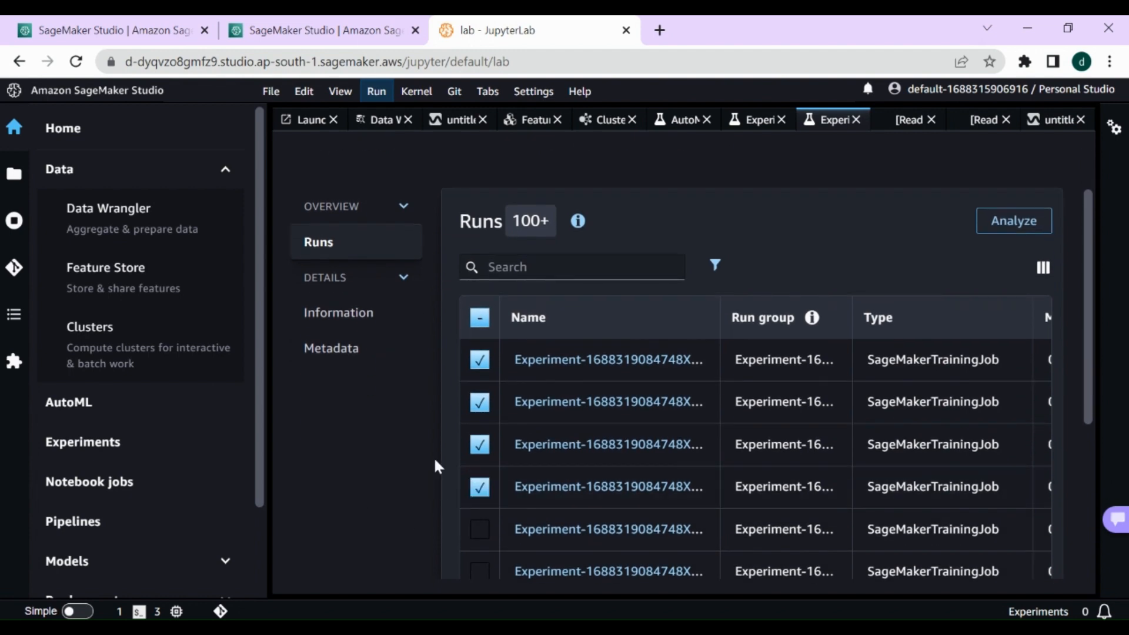
click(999, 229)
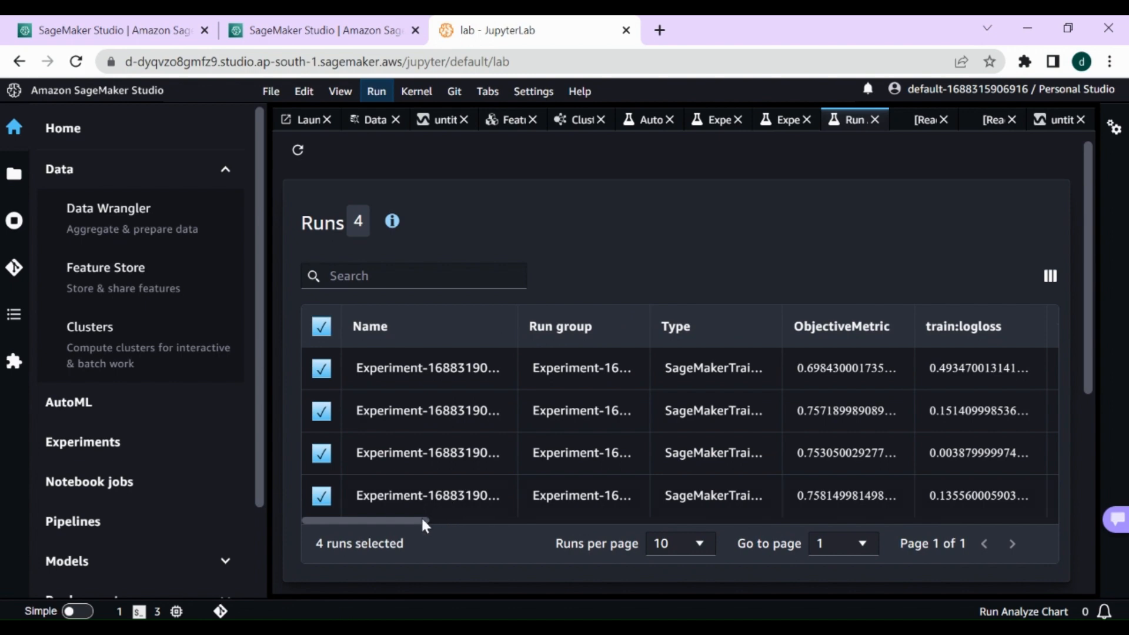
Compare the metric columns of the four runs, highlighting the first run's validation AUC, recall, accuracy and F1 values
scroll(422, 524, right, 5)
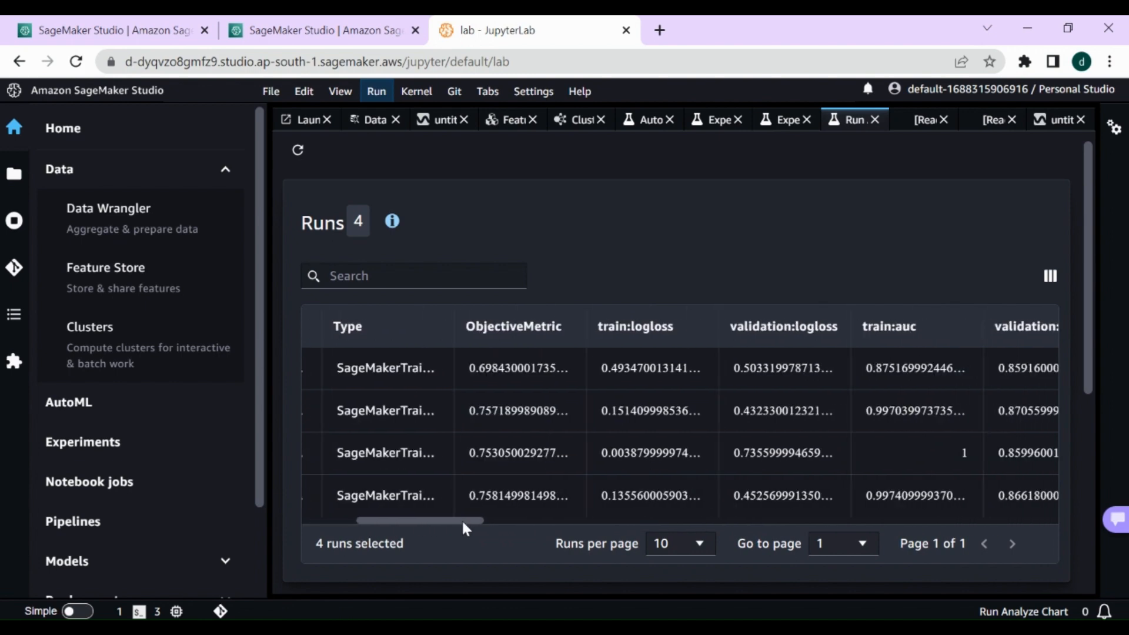
drag(461, 519, 558, 520)
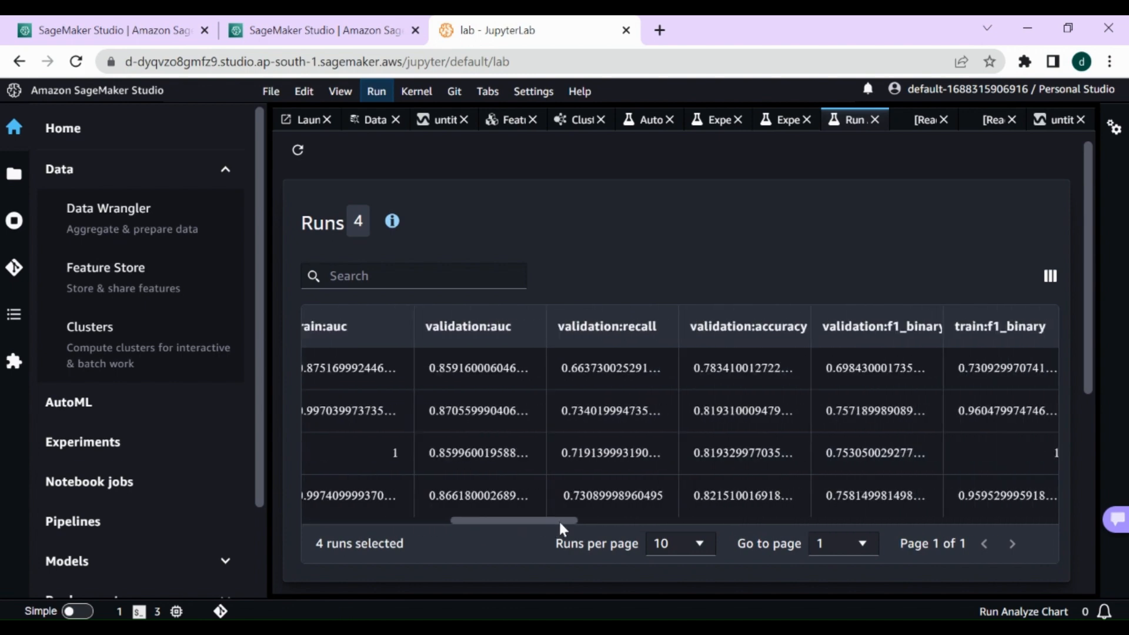
double_click(482, 371)
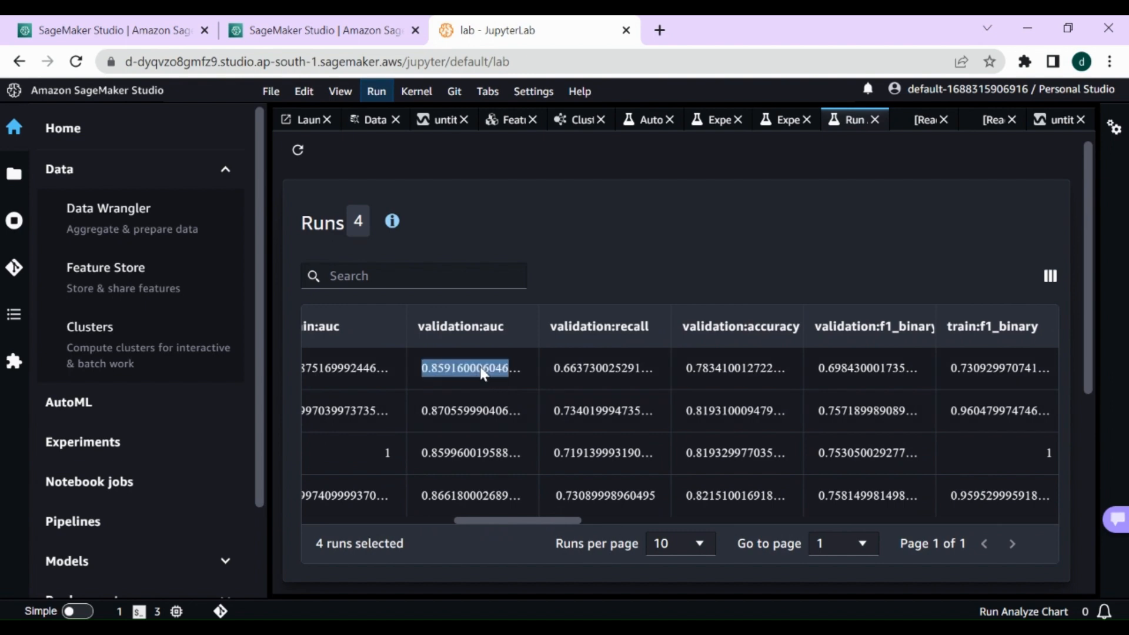
double_click(595, 367)
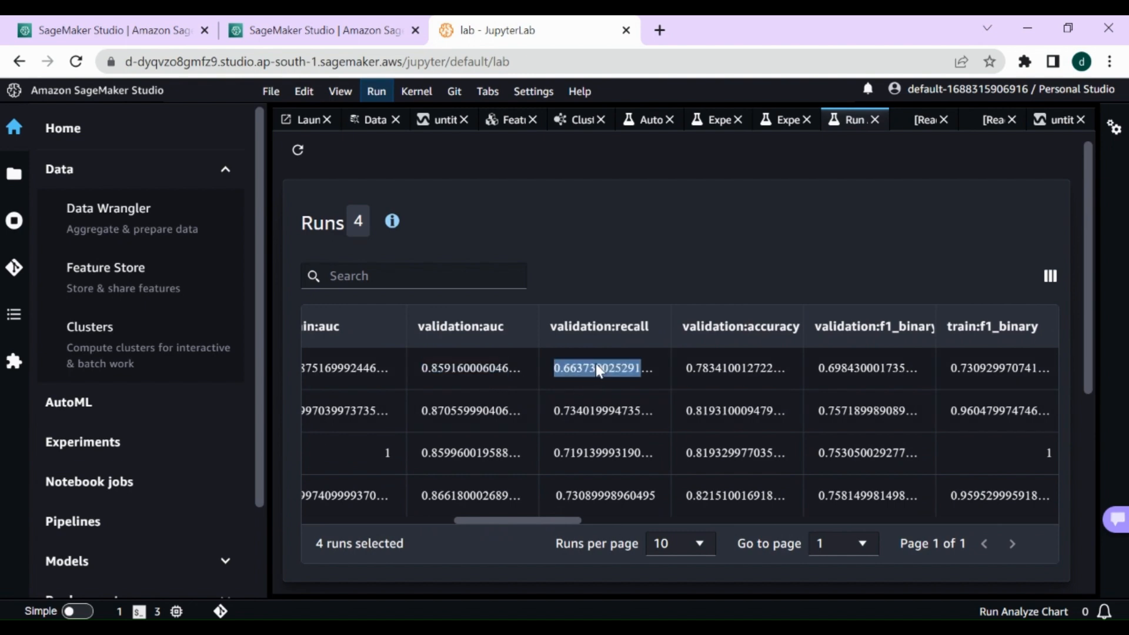
click(720, 370)
double_click(719, 369)
double_click(852, 369)
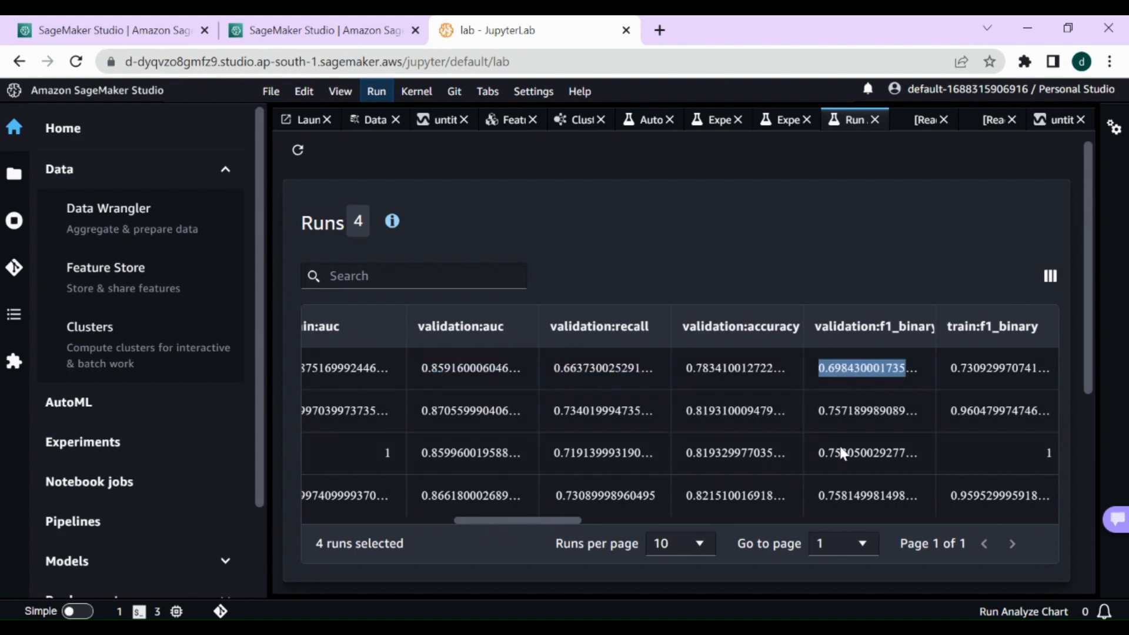
Examine the hyperparameter columns of the analyzed runs, including _kfold, alpha, colsample_bytree and eta
drag(549, 520, 832, 526)
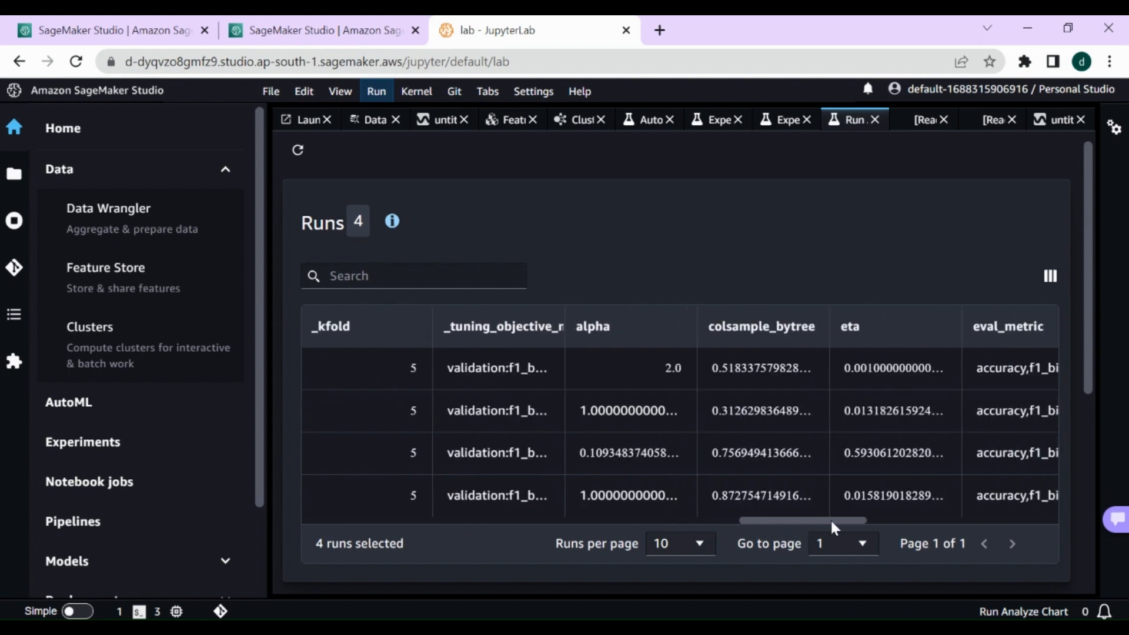
drag(653, 376, 780, 387)
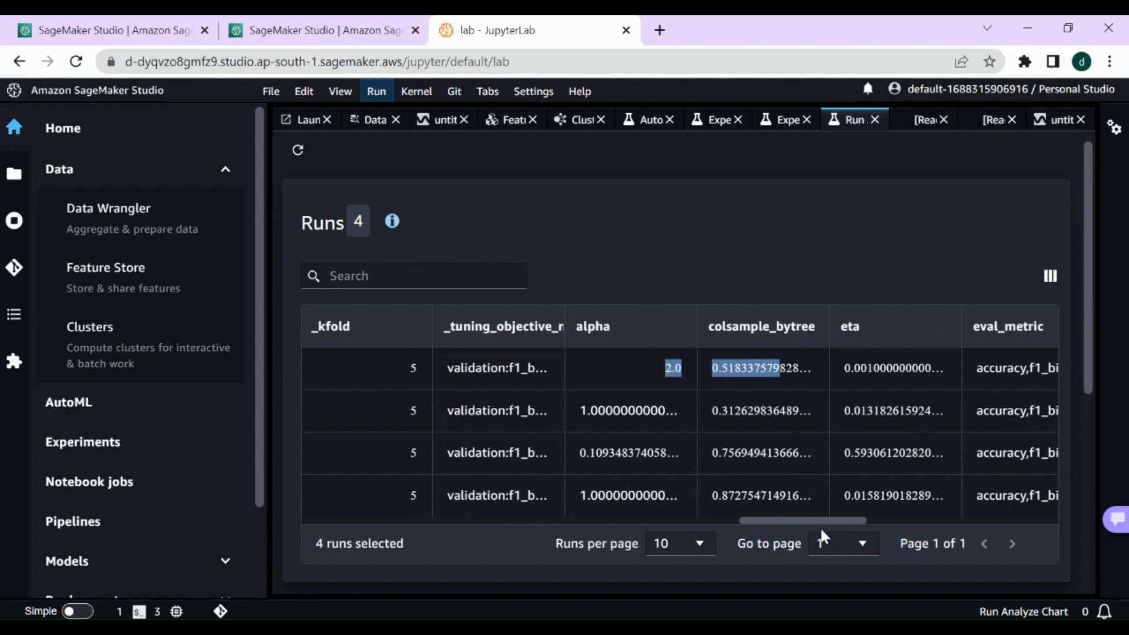
drag(822, 522, 630, 520)
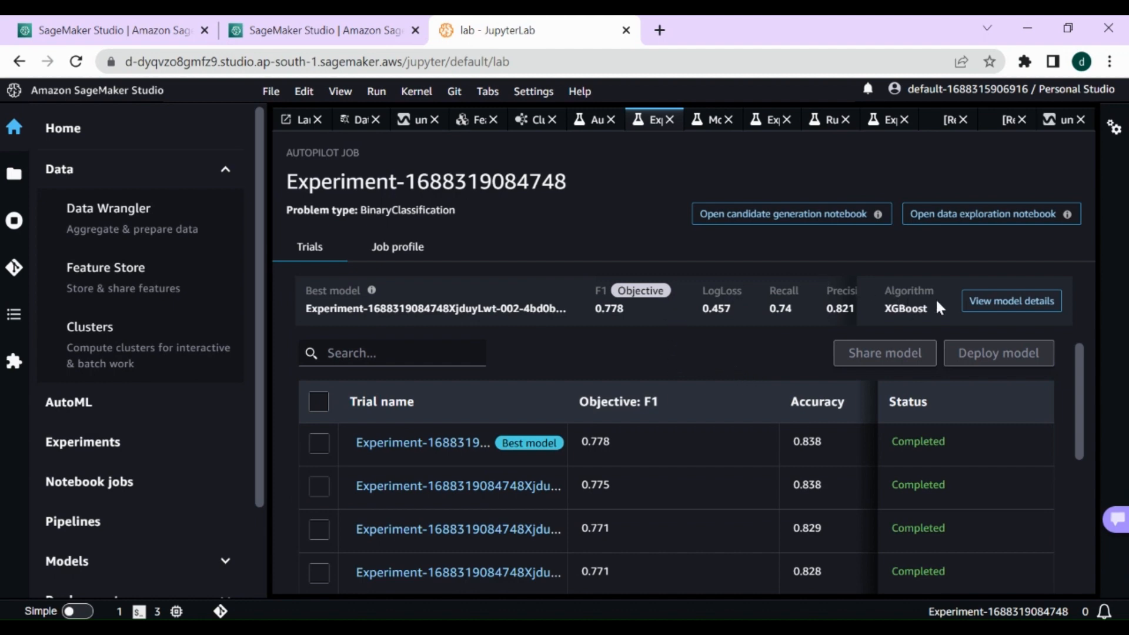
Open the best model's details from the Autopilot job and examine its feature importance chart
click(993, 302)
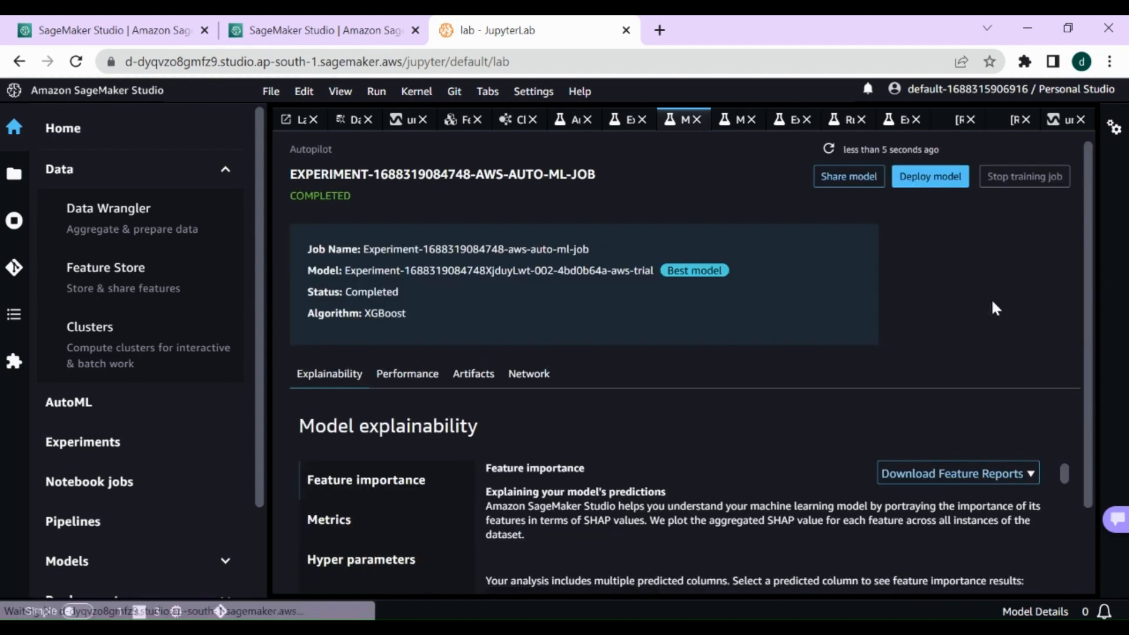
scroll(500, 358, down, 2)
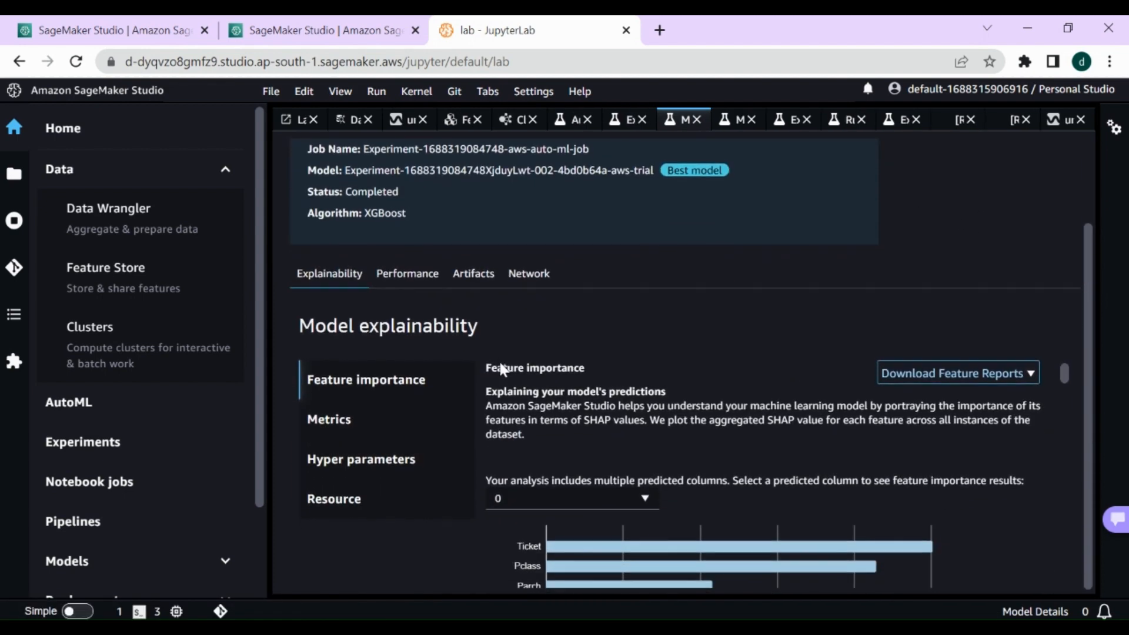
scroll(552, 415, down, 2)
scroll(609, 496, down, 3)
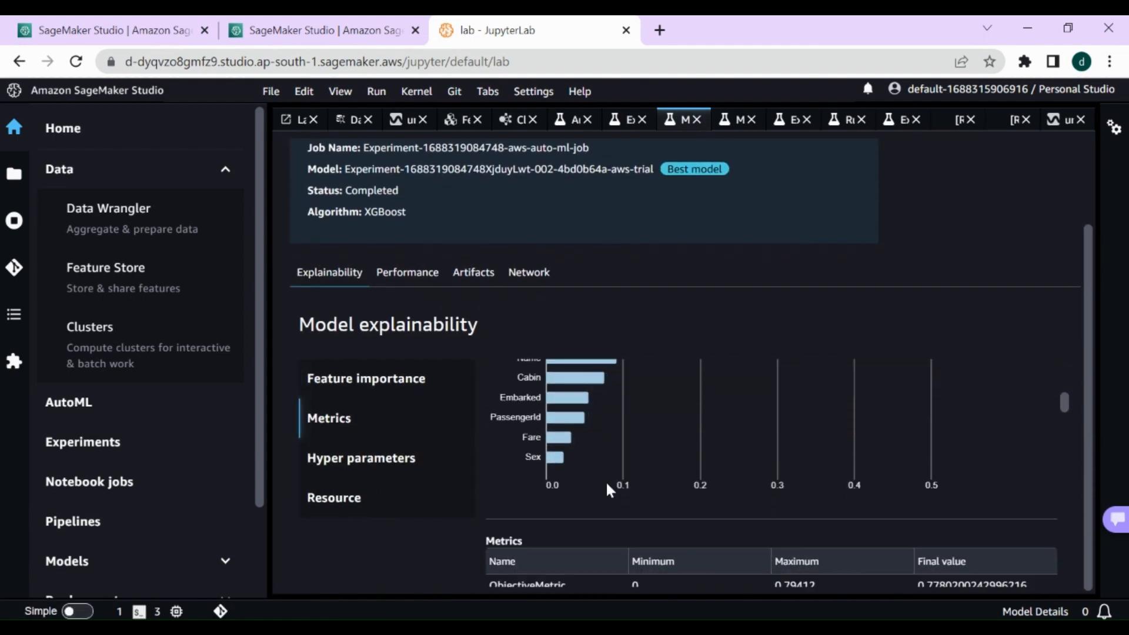
Examine the best model's metrics and hyperparameters tables and continue to the explainability resources
scroll(604, 488, down, 2)
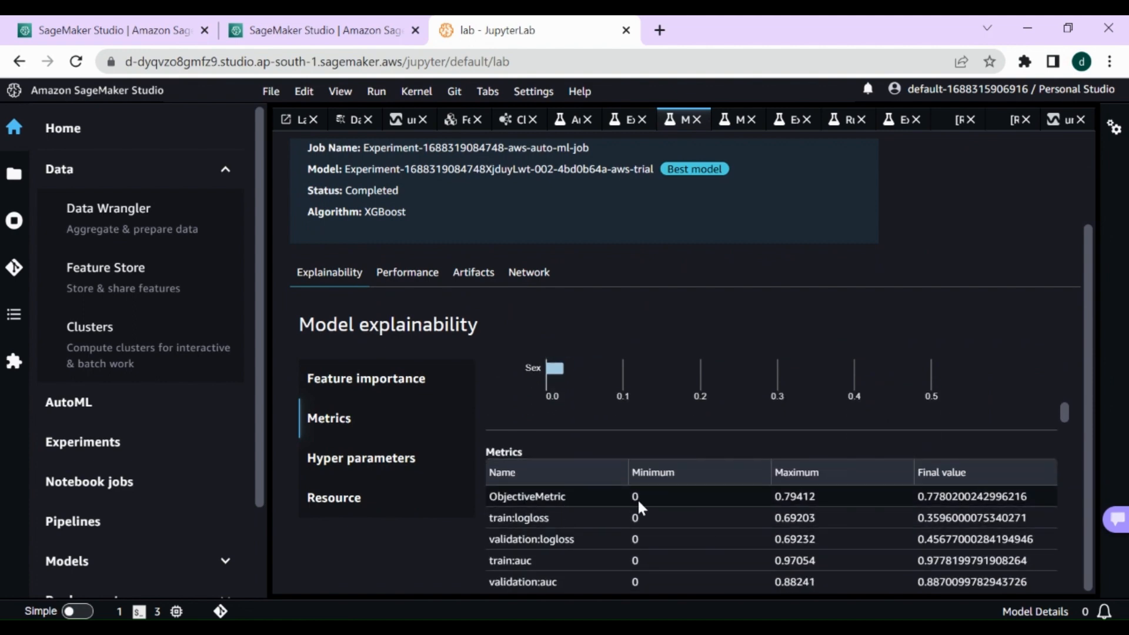
scroll(892, 518, down, 2)
scroll(891, 517, down, 6)
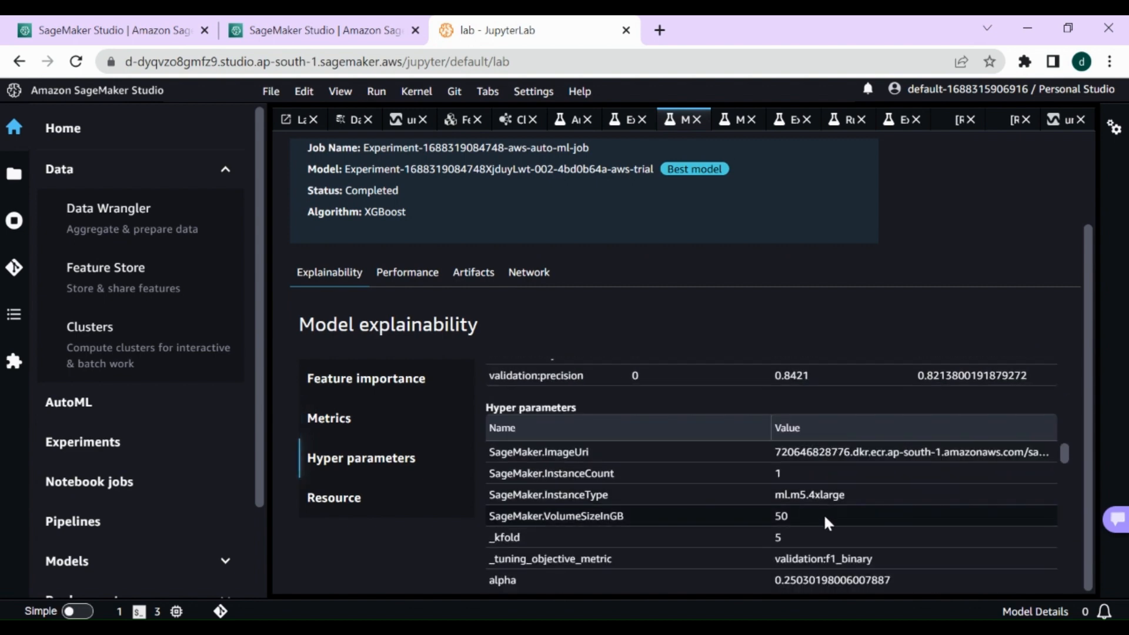
scroll(823, 514, down, 6)
scroll(727, 505, down, 4)
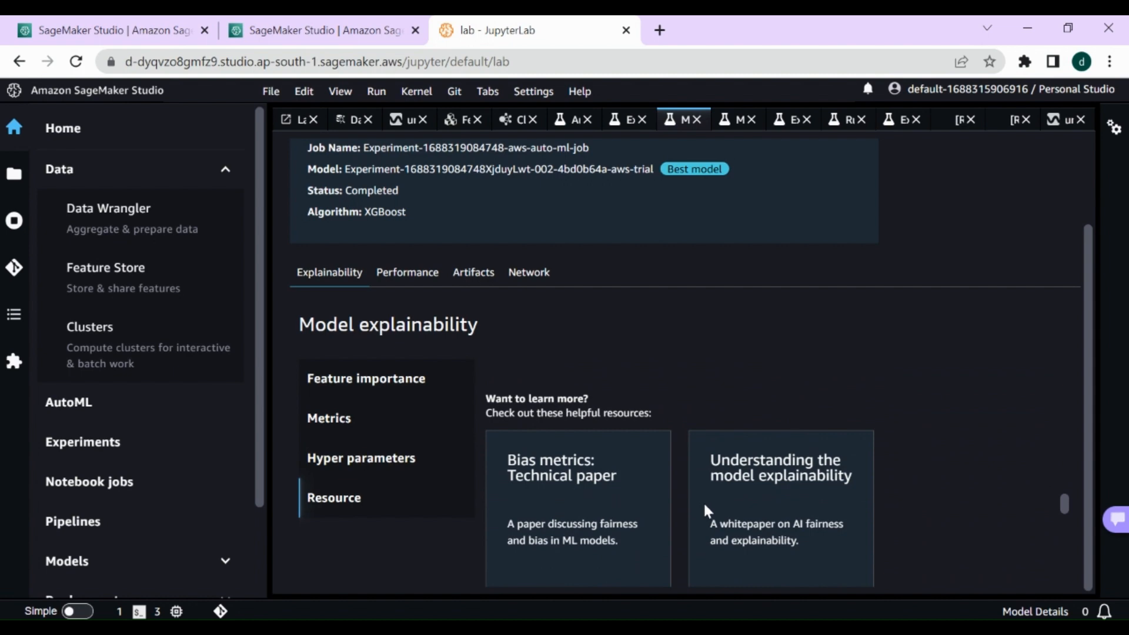
scroll(764, 502, down, 3)
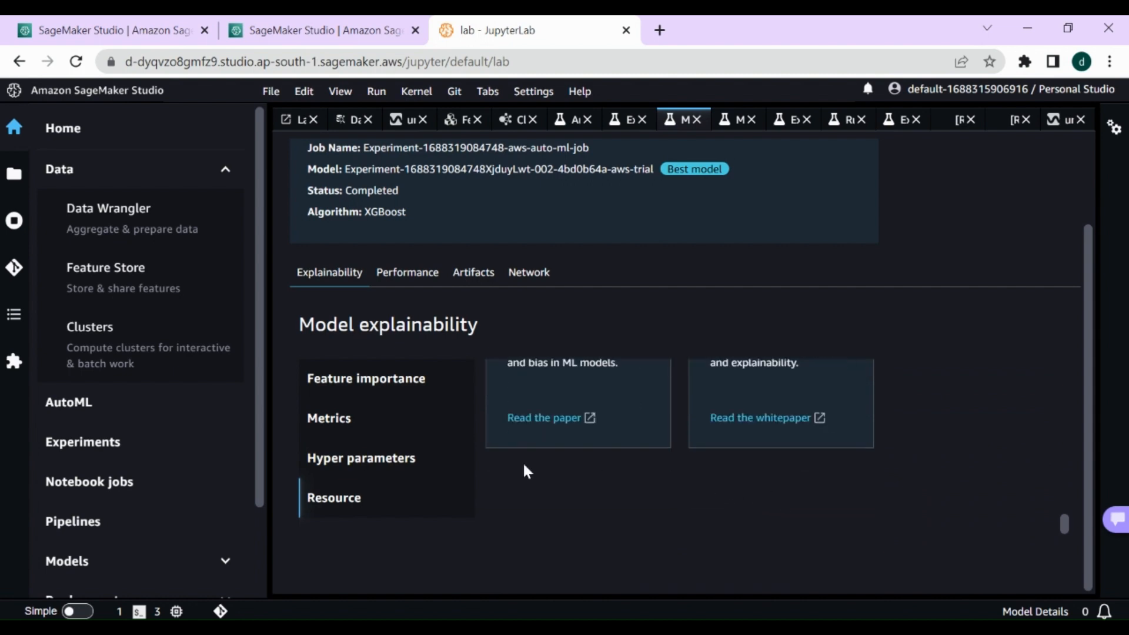
Review the best model's explainability sections again: feature importance, metrics, hyperparameters and resources
click(356, 381)
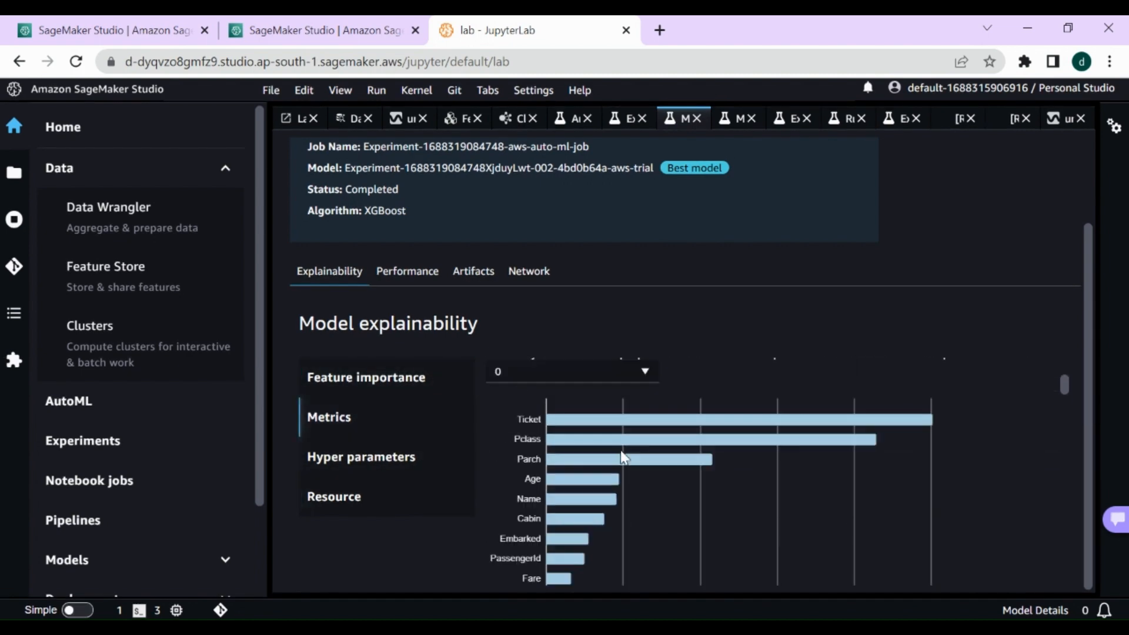
click(335, 429)
click(358, 475)
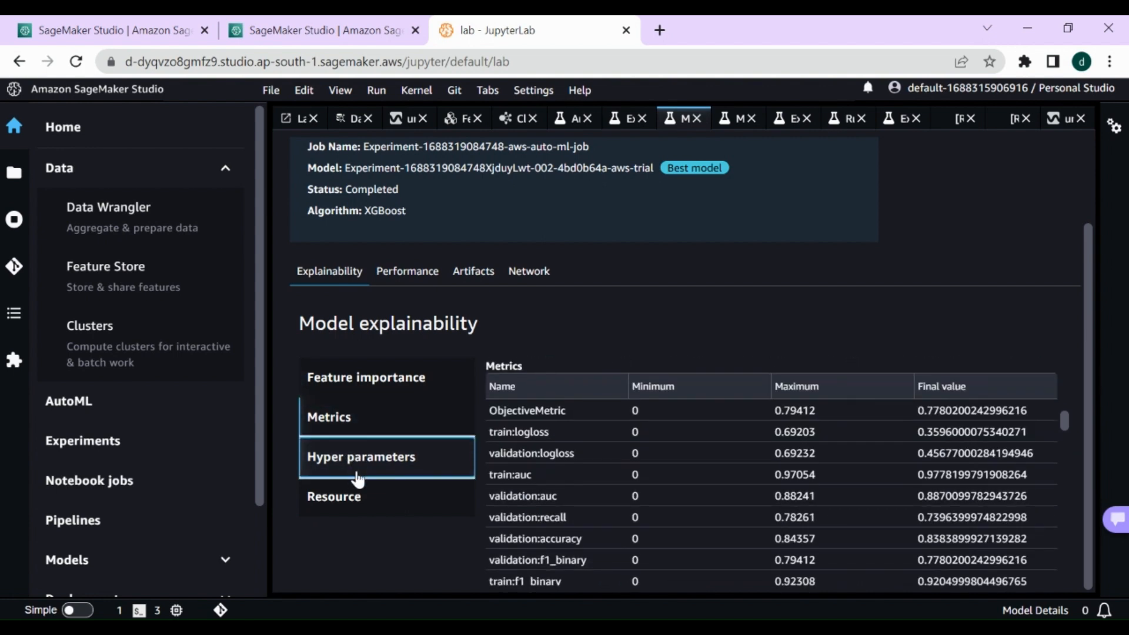
click(351, 499)
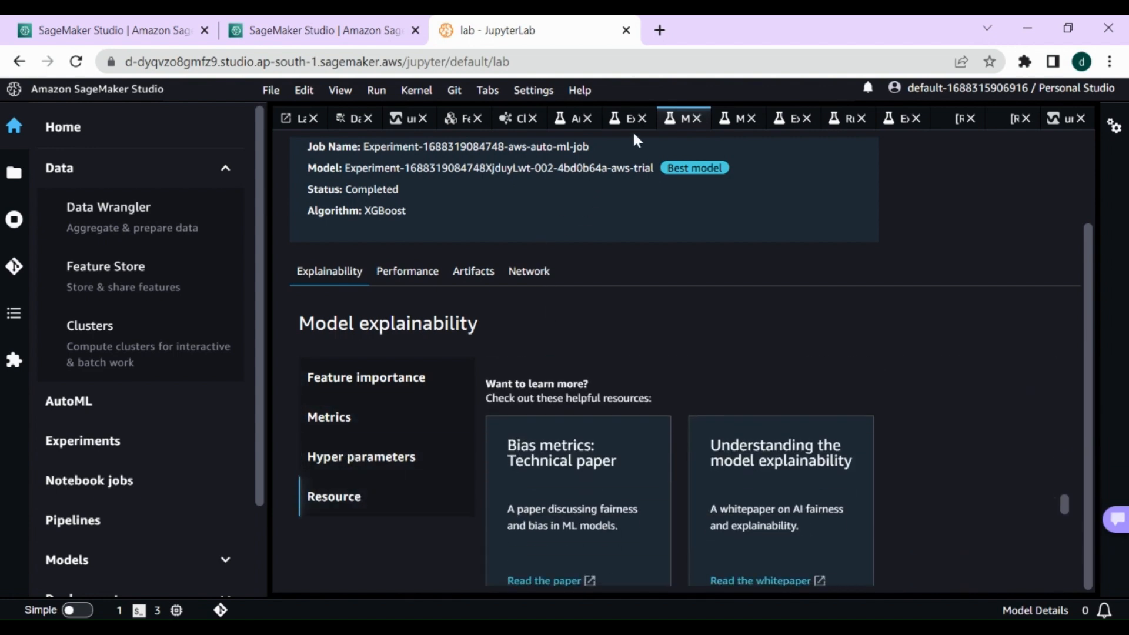
Return to the Autopilot job's trials, highlight the best model's F1 and accuracy values for comparison, and open the Experiments view
click(625, 116)
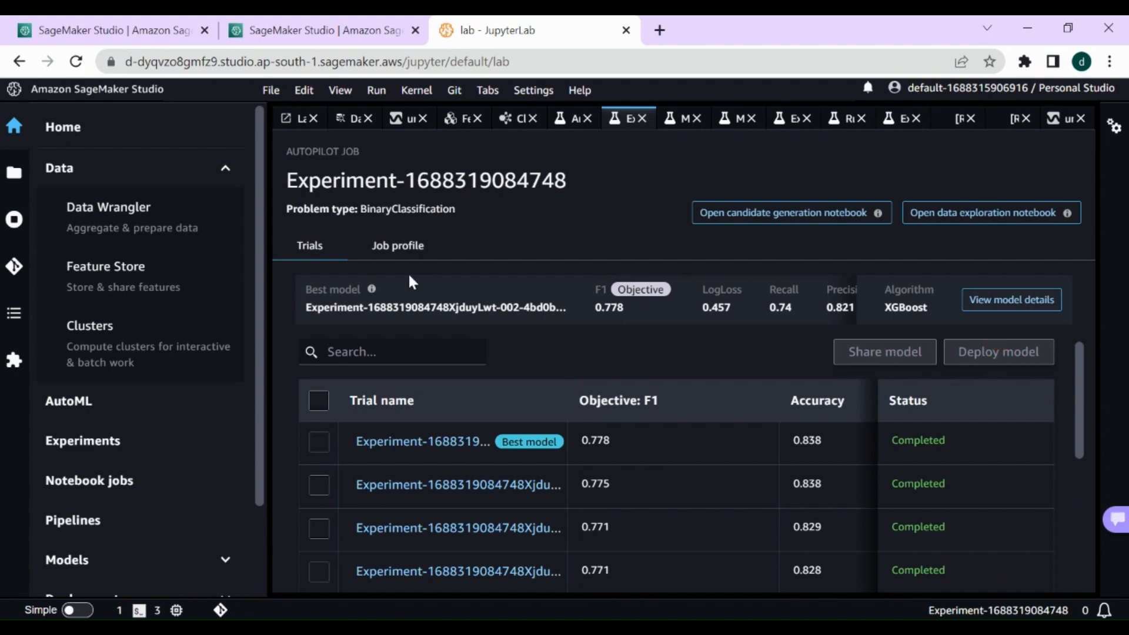
scroll(796, 468, down, 3)
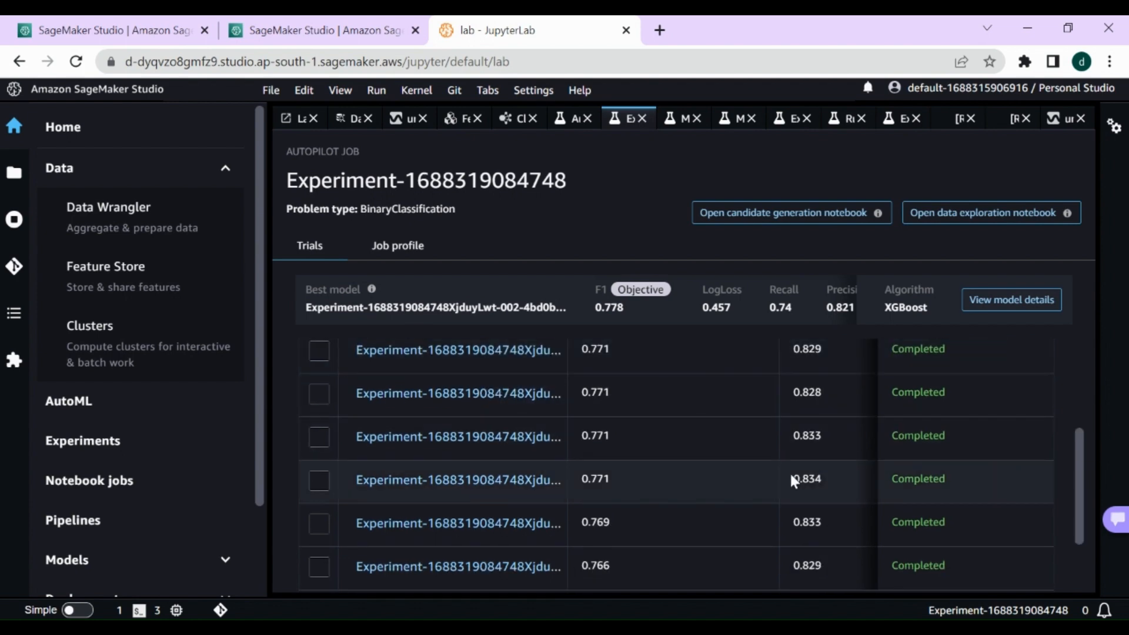
scroll(788, 470, up, 3)
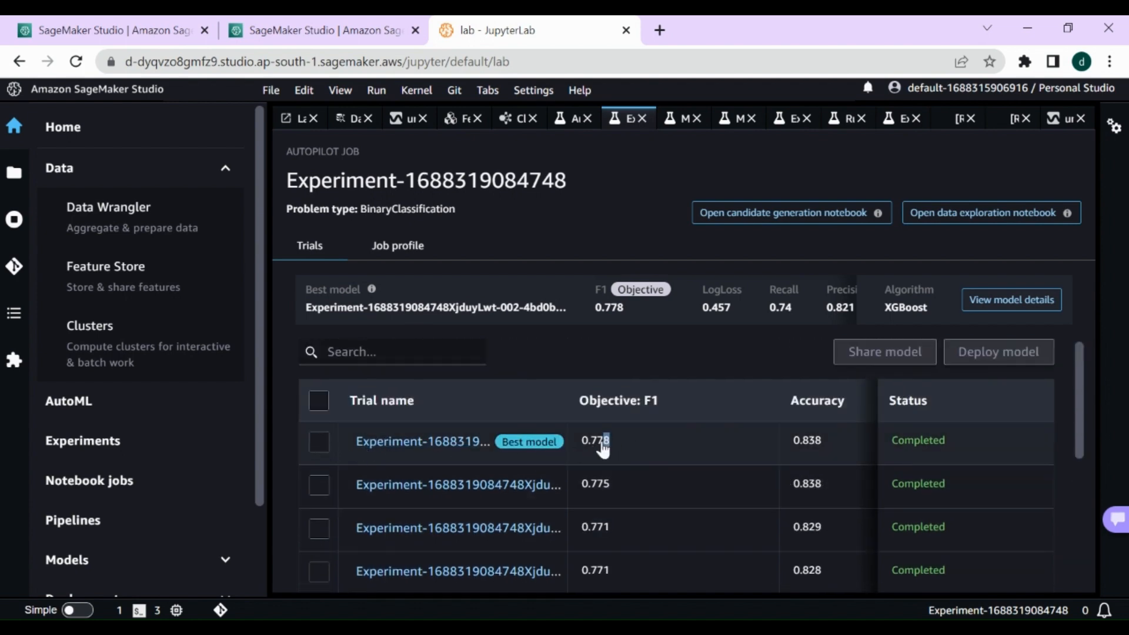
double_click(585, 441)
drag(810, 442, 929, 453)
click(118, 435)
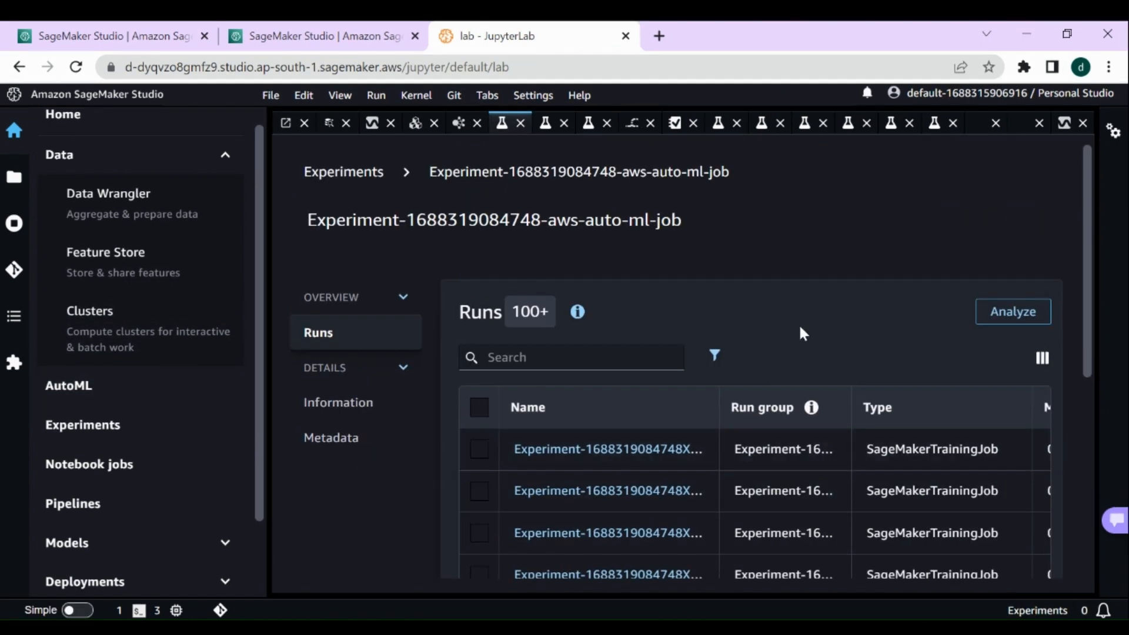